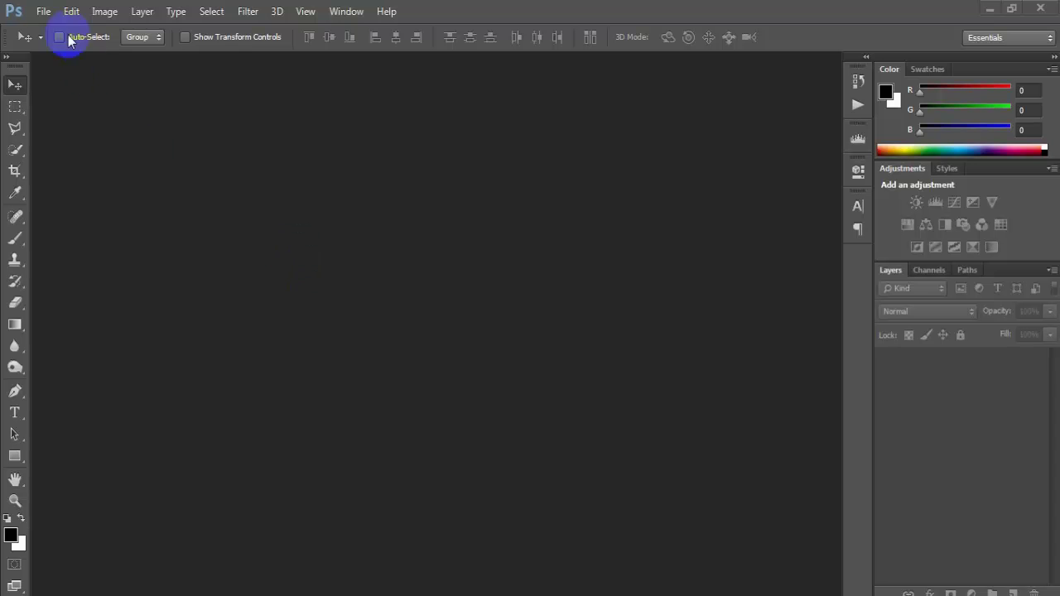
# - Create a new portrait document of 1200 × 1800 pixels at 300 ppi
pyautogui.click(43, 10)
pyautogui.click(47, 25)
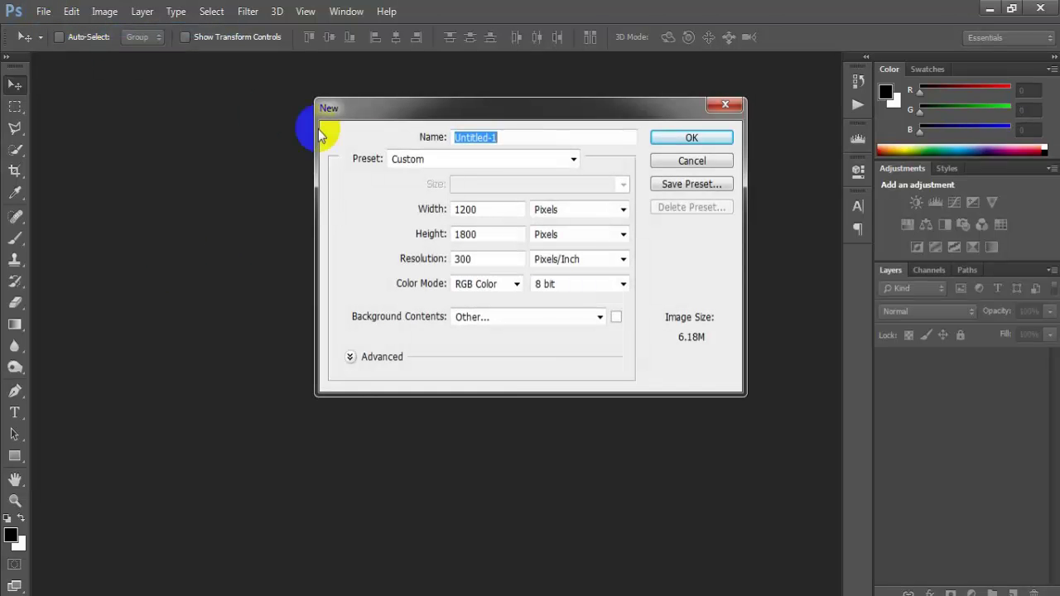
pyautogui.press('Tab')
pyautogui.press('Tab')
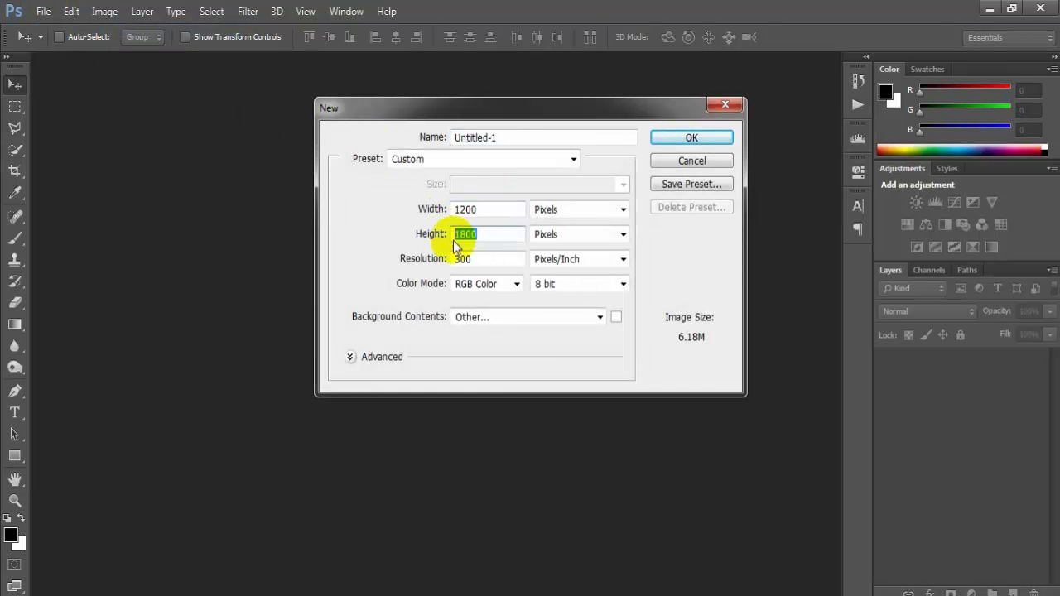
pyautogui.press('Tab')
pyautogui.click(678, 148)
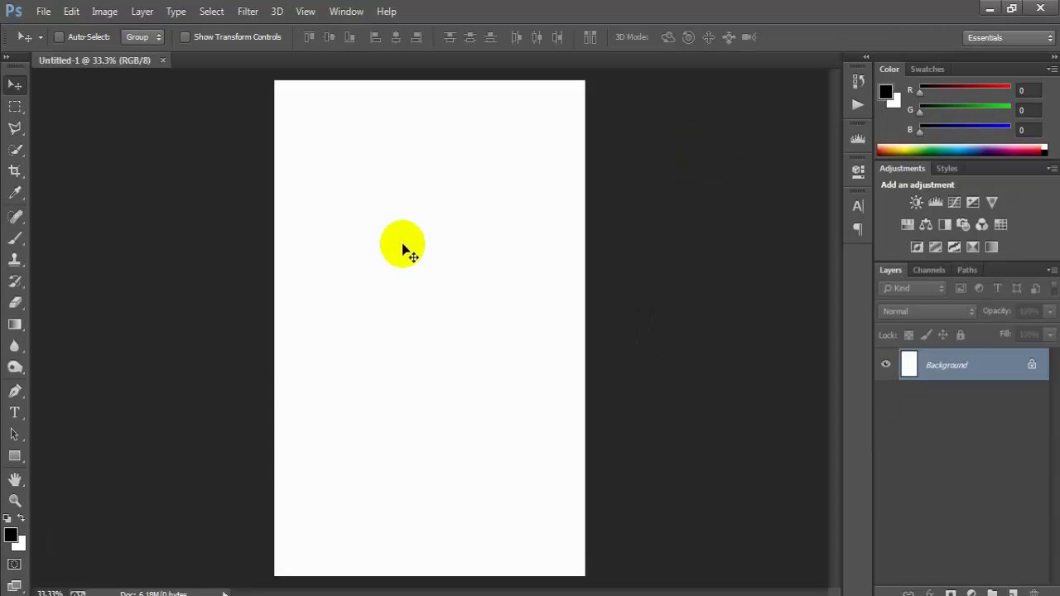
pyautogui.click(43, 11)
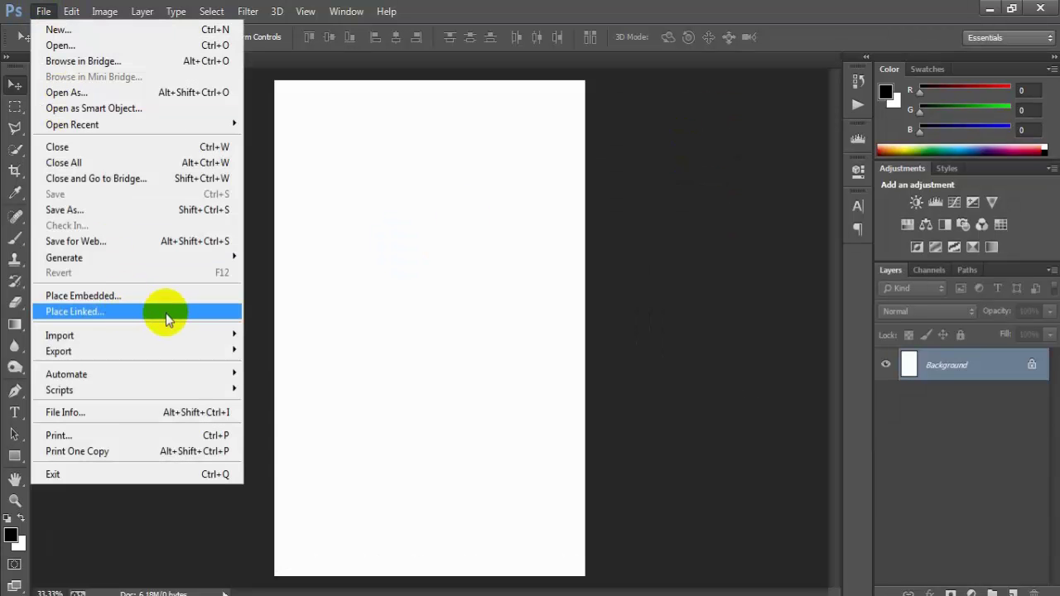
# - Place the texture-318907 image, rotate it 90° clockwise and stretch it over the whole canvas
pyautogui.click(171, 311)
pyautogui.scroll(-3, 516, 178)
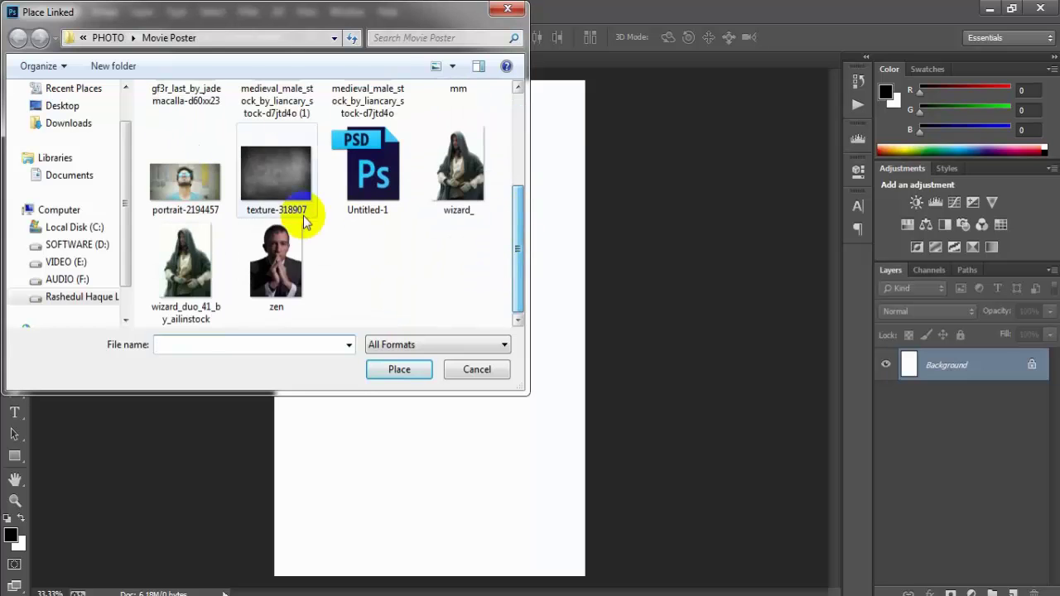
pyautogui.click(276, 177)
pyautogui.click(402, 366)
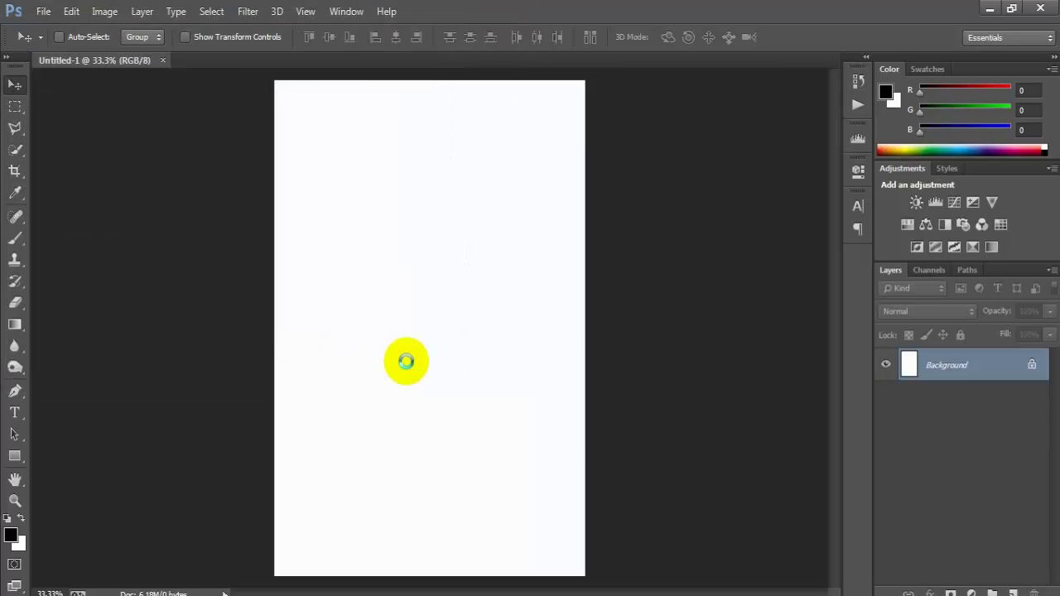
pyautogui.rightClick(528, 308)
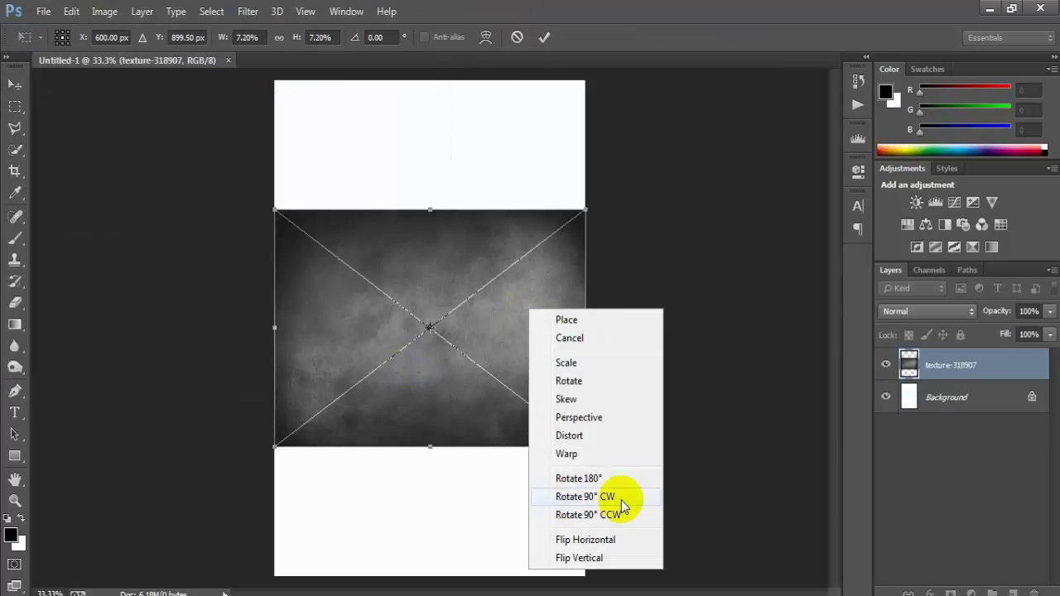
pyautogui.click(568, 497)
pyautogui.moveTo(539, 162); pyautogui.dragTo(585, 80)
pyautogui.moveTo(317, 493); pyautogui.dragTo(274, 574)
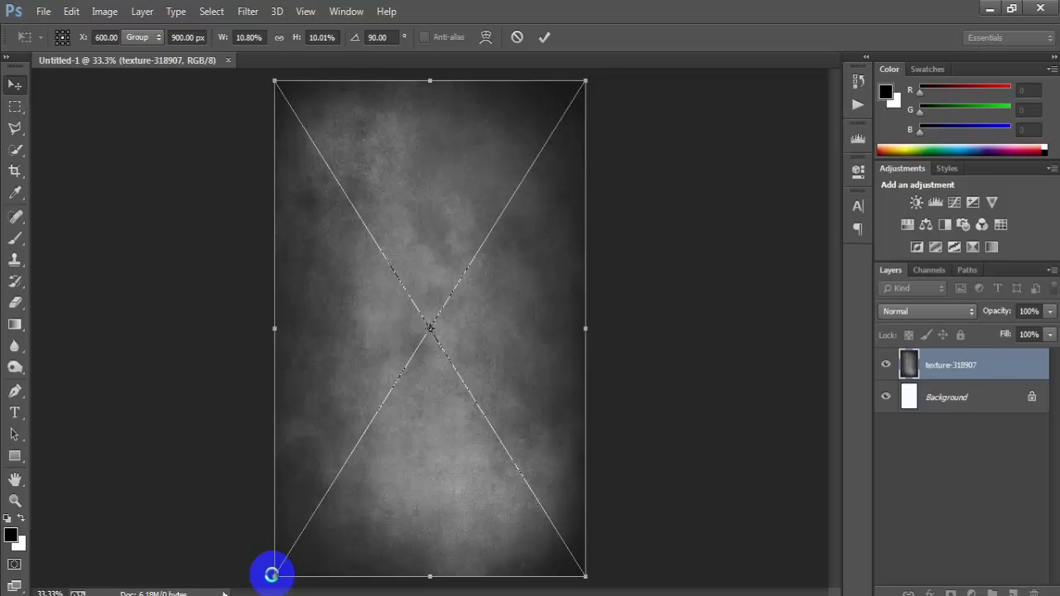
pyautogui.press('Return')
# - Rasterize the texture layer and tint it with a Color Balance of Blue +18
pyautogui.rightClick(993, 368)
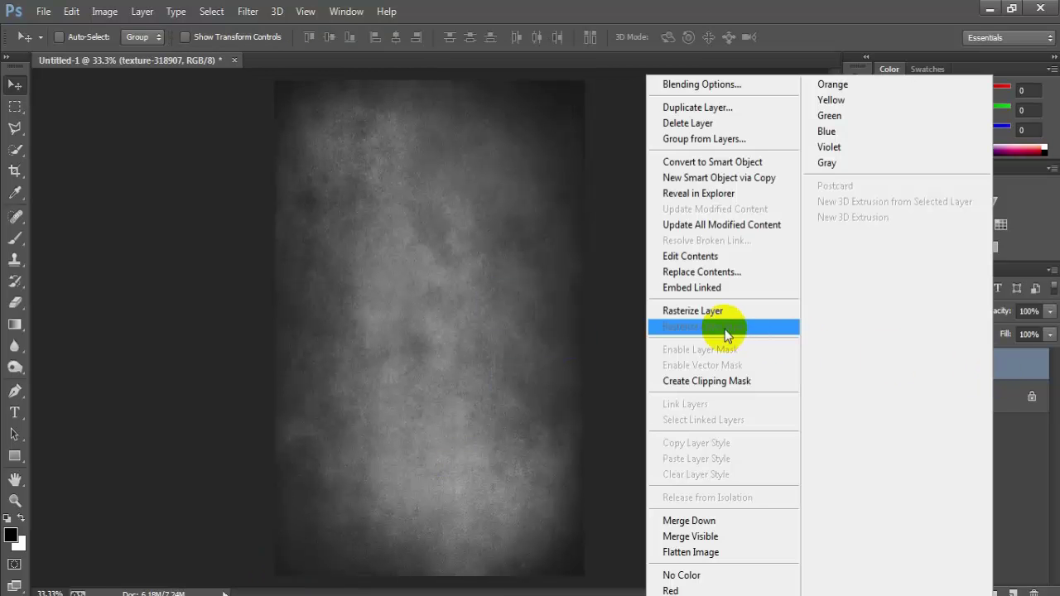
pyautogui.click(700, 312)
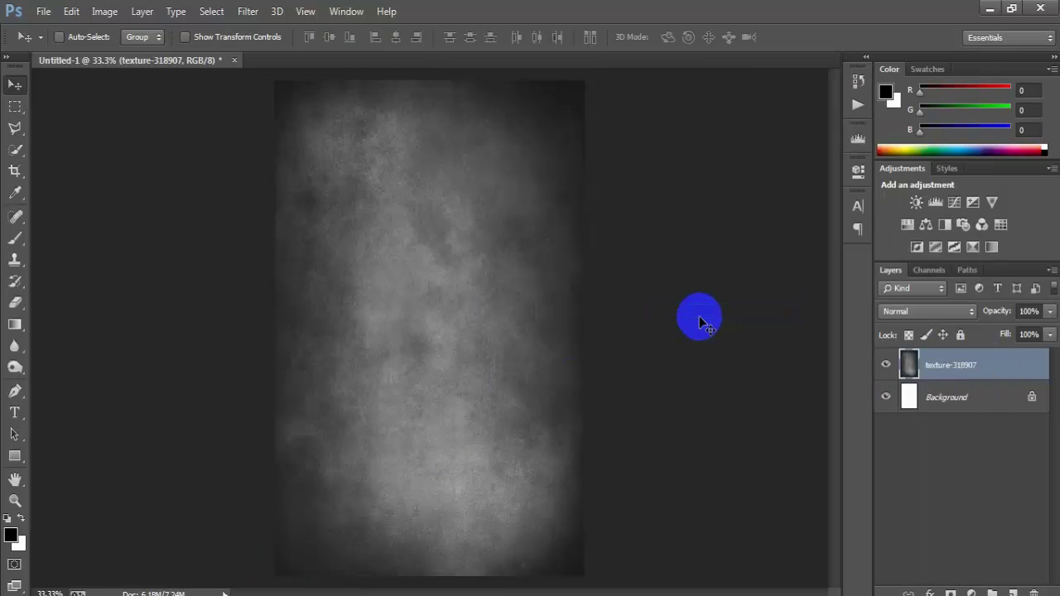
pyautogui.click(103, 12)
pyautogui.moveTo(128, 53)
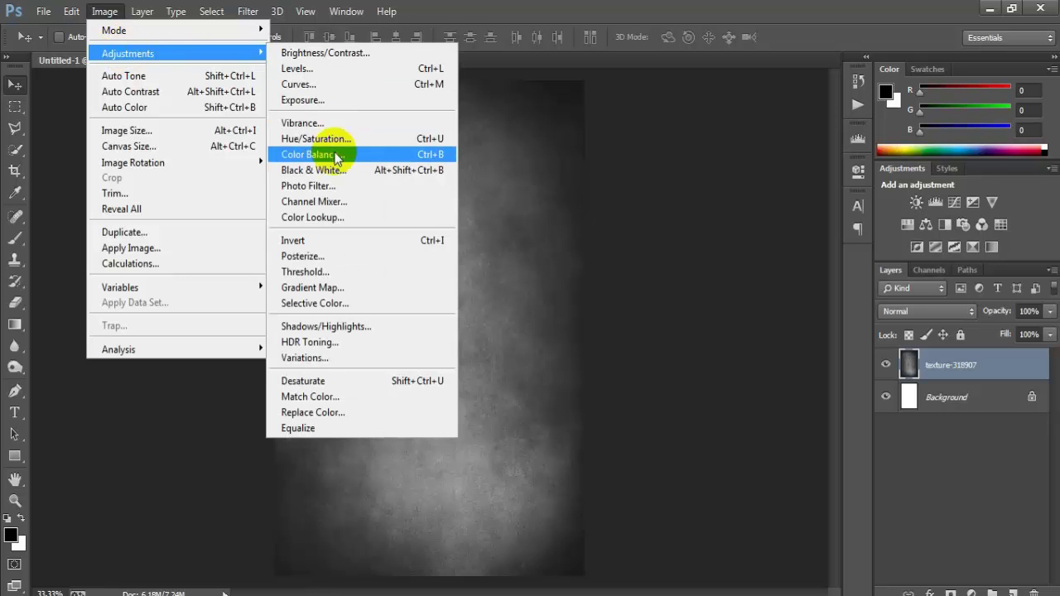
pyautogui.click(378, 155)
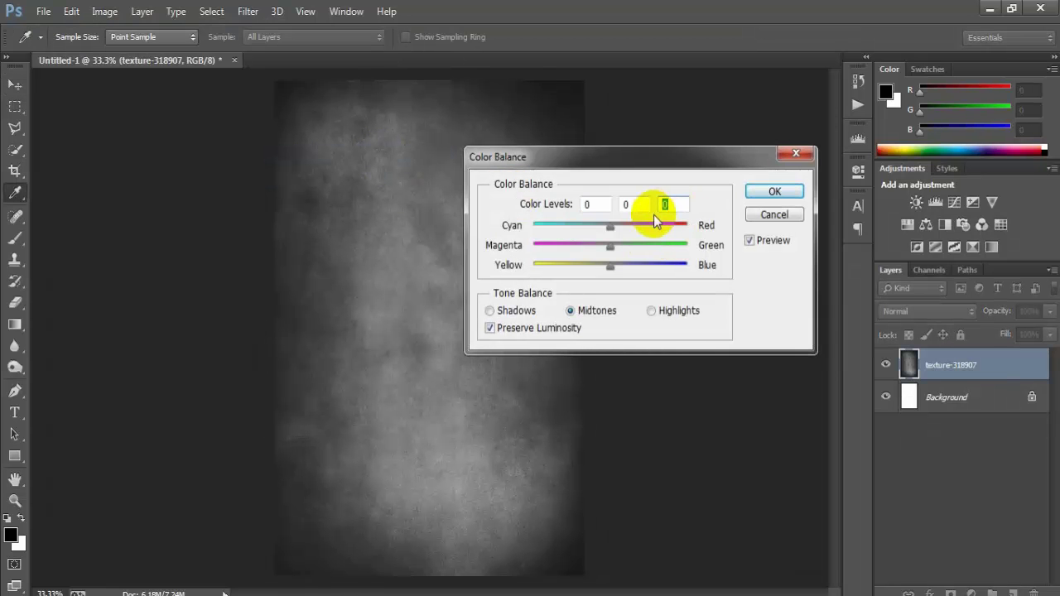
pyautogui.write('18')
pyautogui.click(755, 193)
pyautogui.press('v')
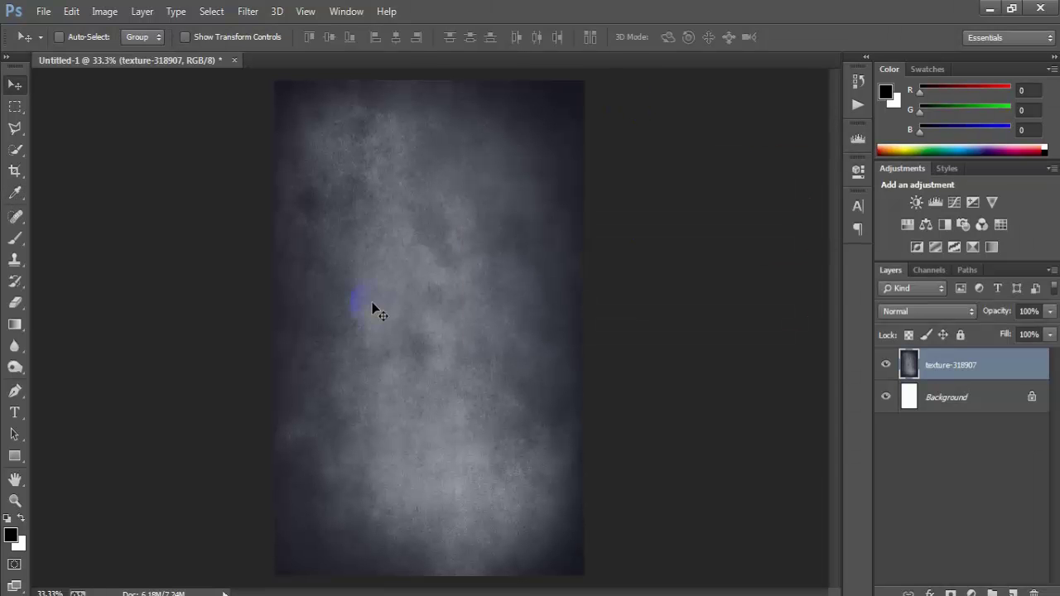
pyautogui.click(43, 11)
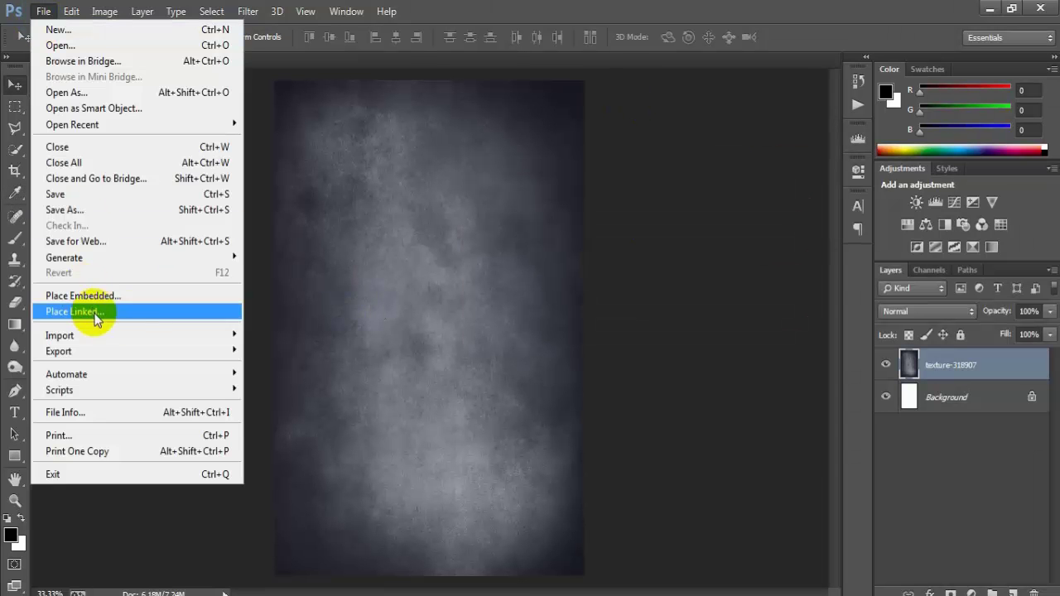
# - Place the fog-1209205 image, stretch it to fill the canvas and rasterize it
pyautogui.click(134, 311)
pyautogui.click(371, 161)
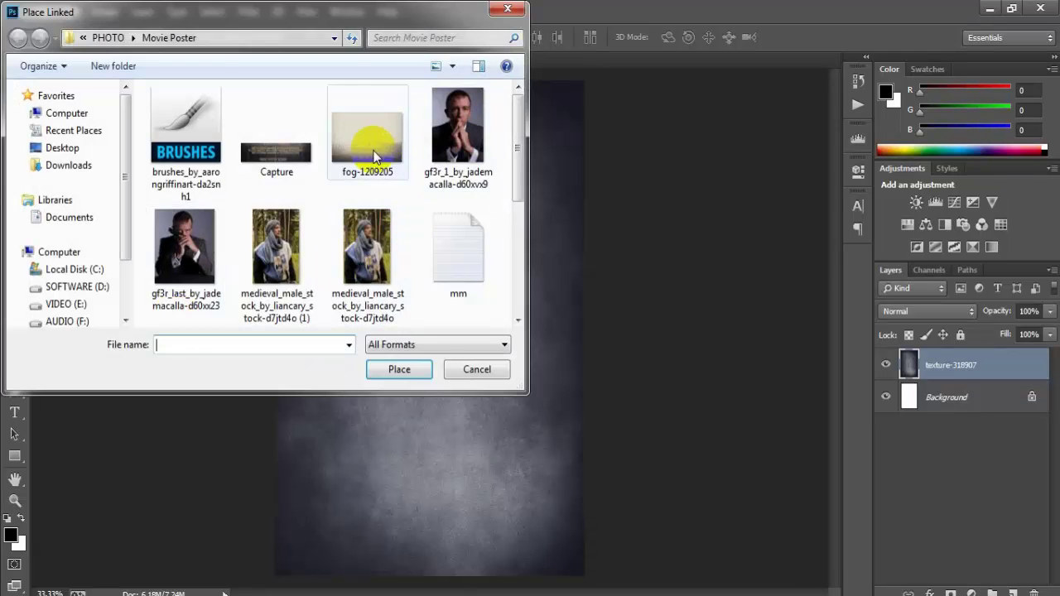
pyautogui.click(399, 369)
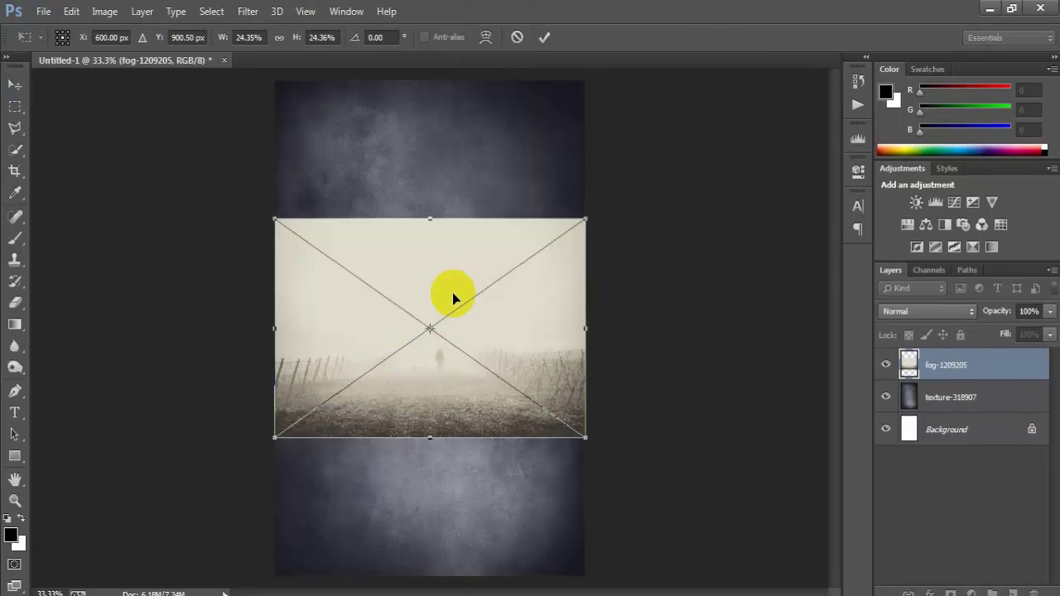
pyautogui.moveTo(450, 296)
pyautogui.mouseDown()
pyautogui.moveTo(423, 342)
pyautogui.moveTo(424, 408)
pyautogui.mouseUp()
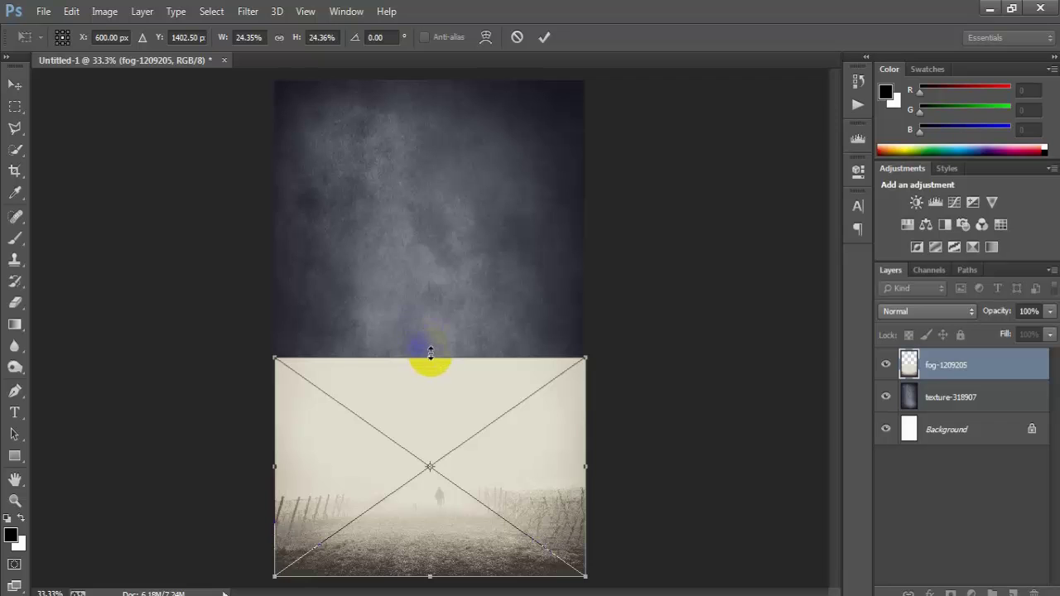
pyautogui.moveTo(430, 354); pyautogui.dragTo(424, 81)
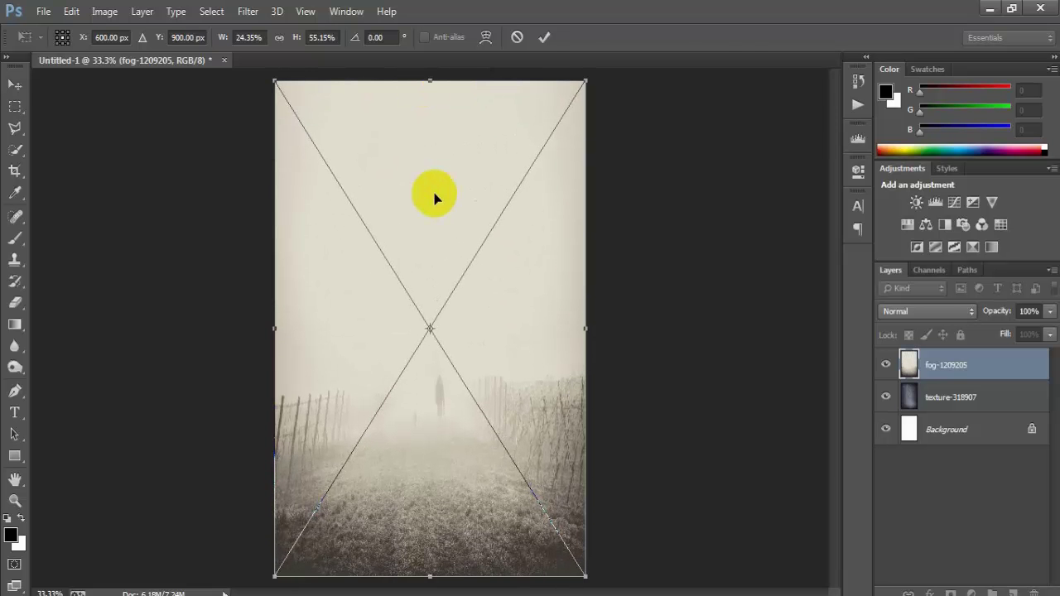
pyautogui.doubleClick(434, 194)
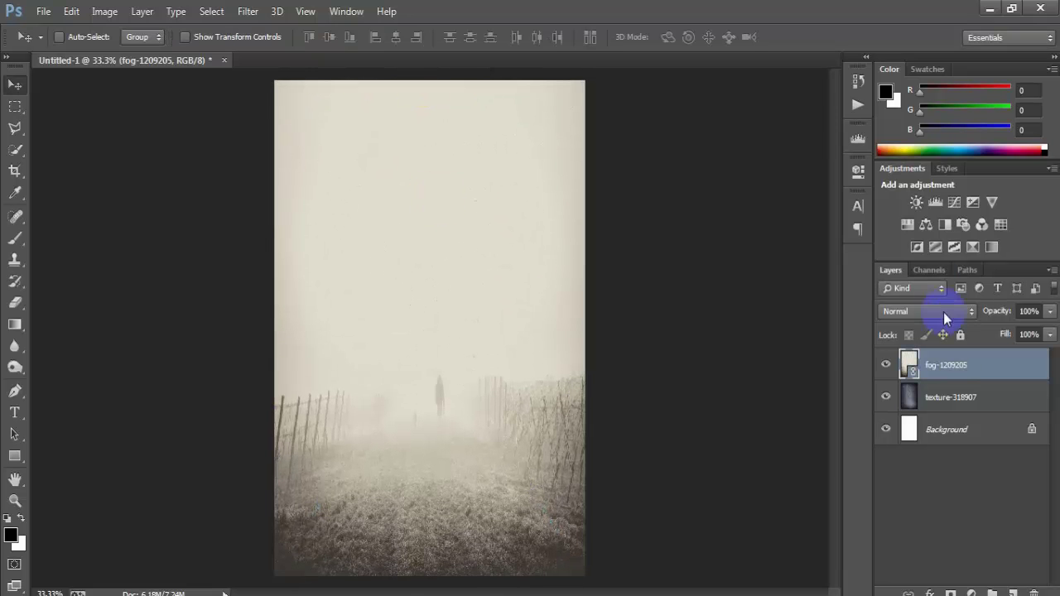
pyautogui.rightClick(963, 372)
pyautogui.click(709, 308)
# - Add a layer mask to the fog layer and fade out its top with a gradient
pyautogui.click(949, 593)
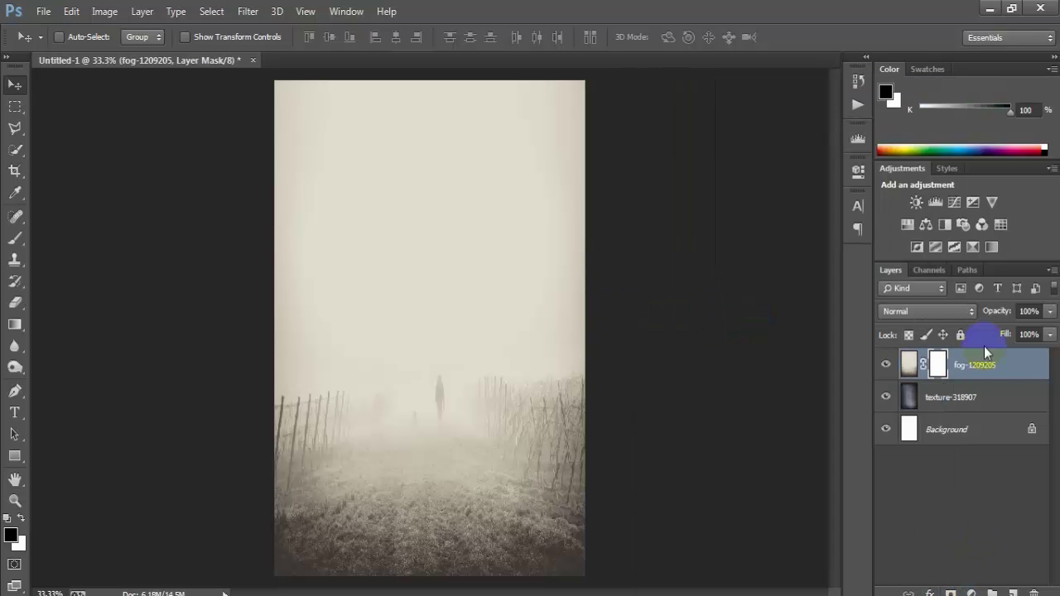
pyautogui.click(15, 324)
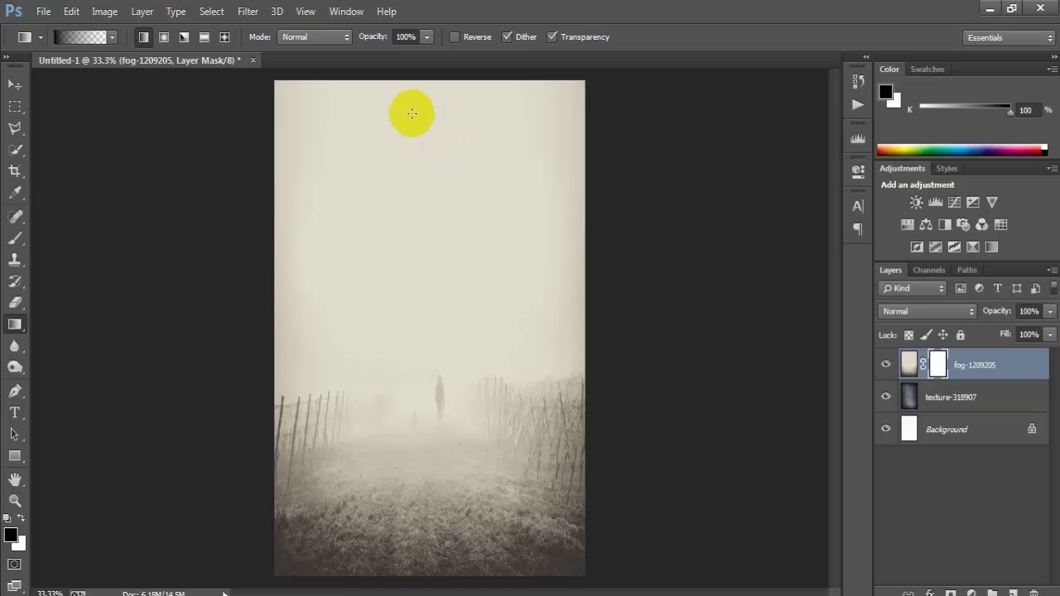
pyautogui.moveTo(409, 111); pyautogui.dragTo(417, 328)
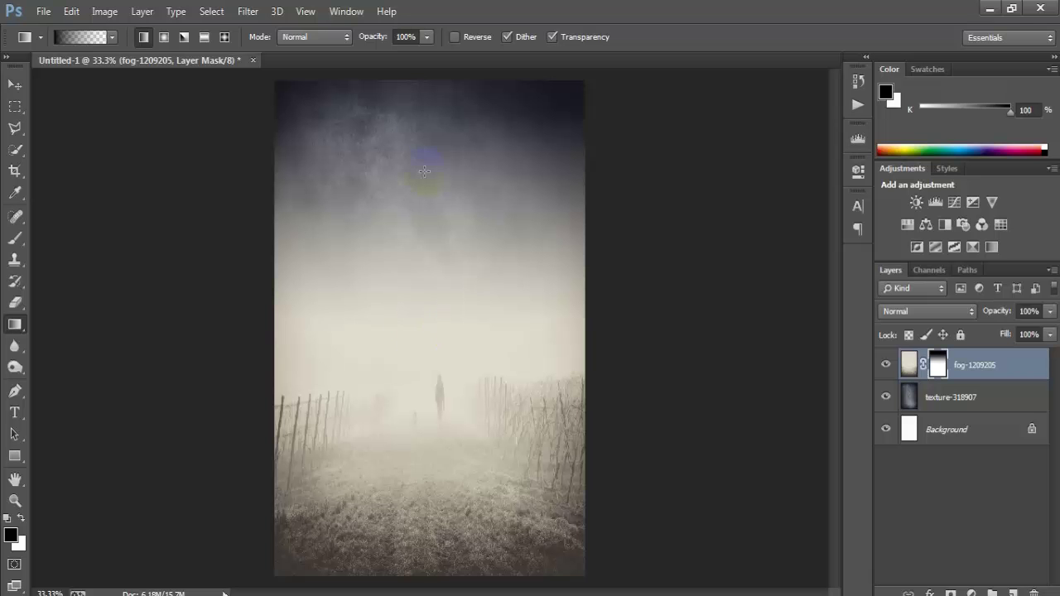
pyautogui.moveTo(424, 126); pyautogui.dragTo(439, 371)
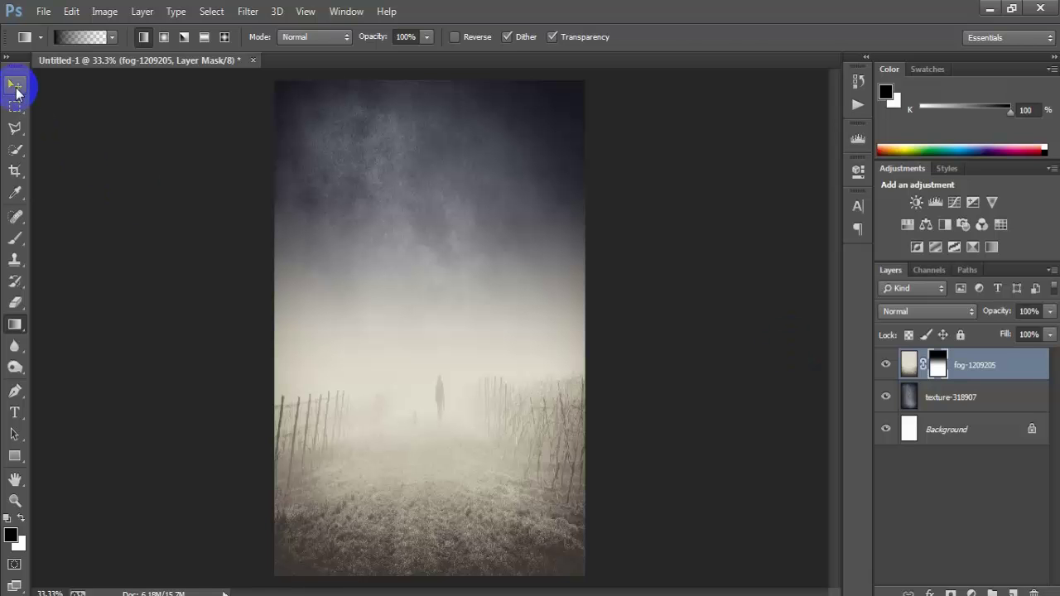
pyautogui.click(14, 86)
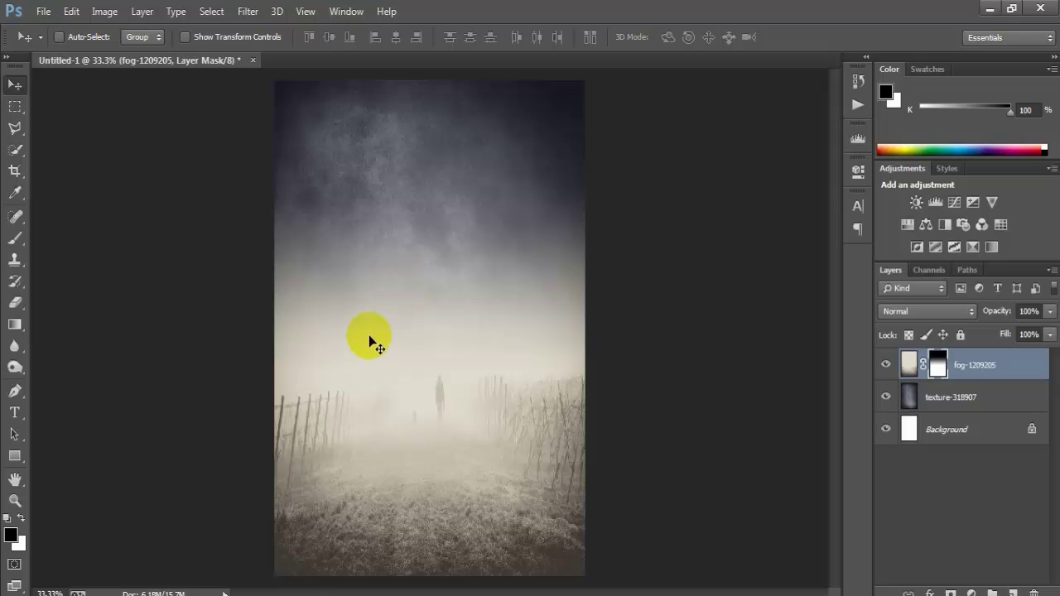
pyautogui.moveTo(415, 339); pyautogui.dragTo(367, 339)
pyautogui.click(105, 18)
pyautogui.moveTo(128, 53)
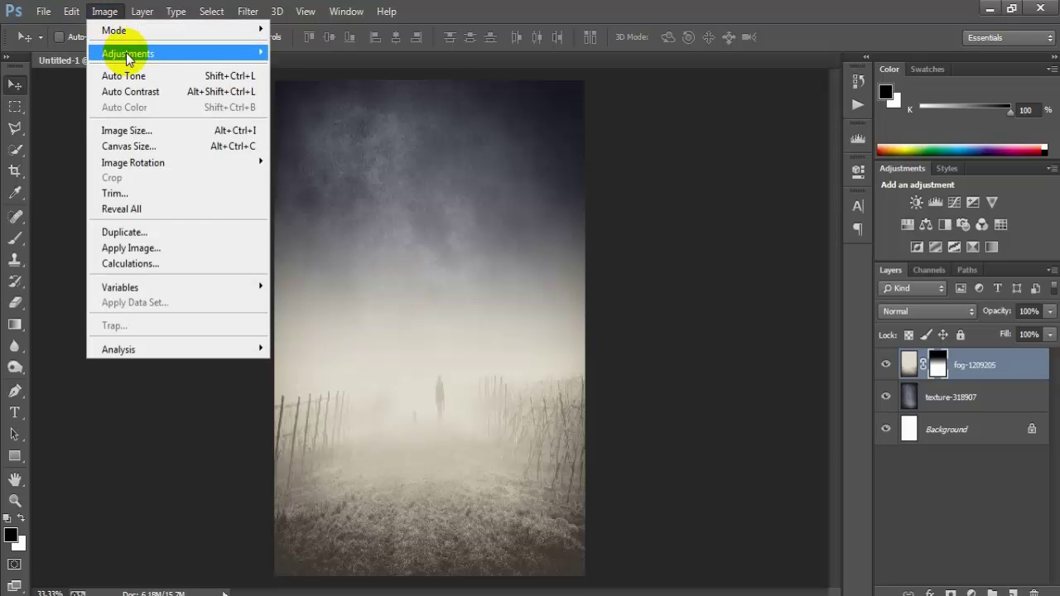
# - Apply Levels to the fog mask: input 50/0.62/255, output black 22
pyautogui.click(373, 71)
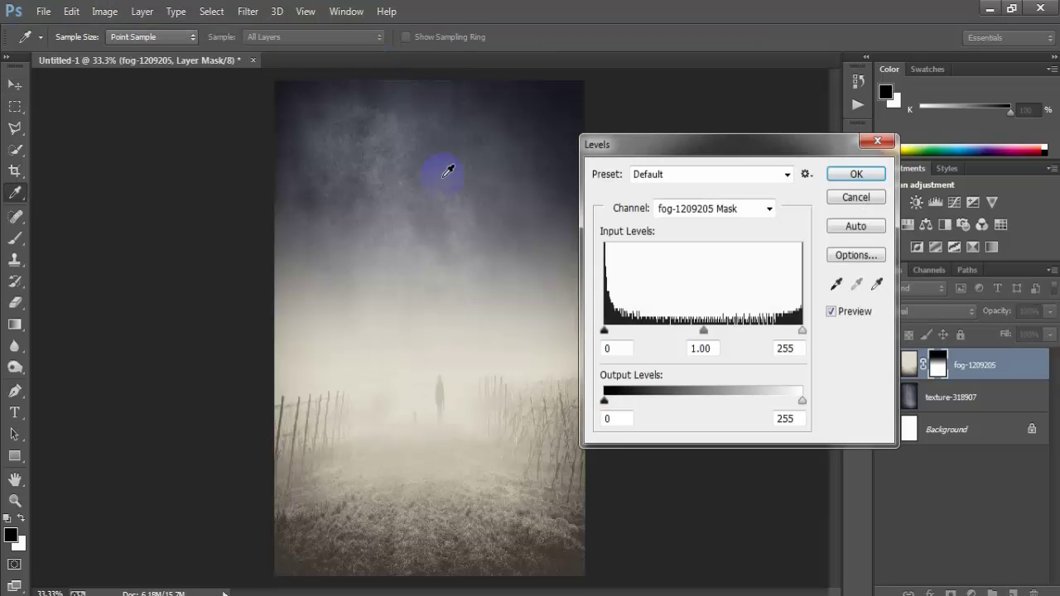
pyautogui.moveTo(605, 333); pyautogui.dragTo(624, 336)
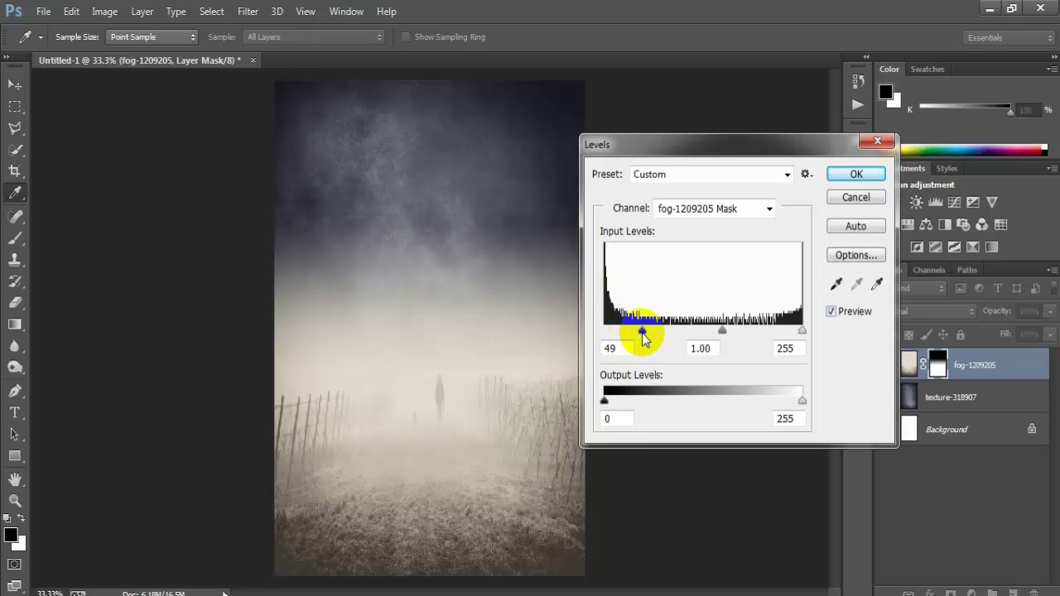
pyautogui.doubleClick(611, 348)
pyautogui.write('50')
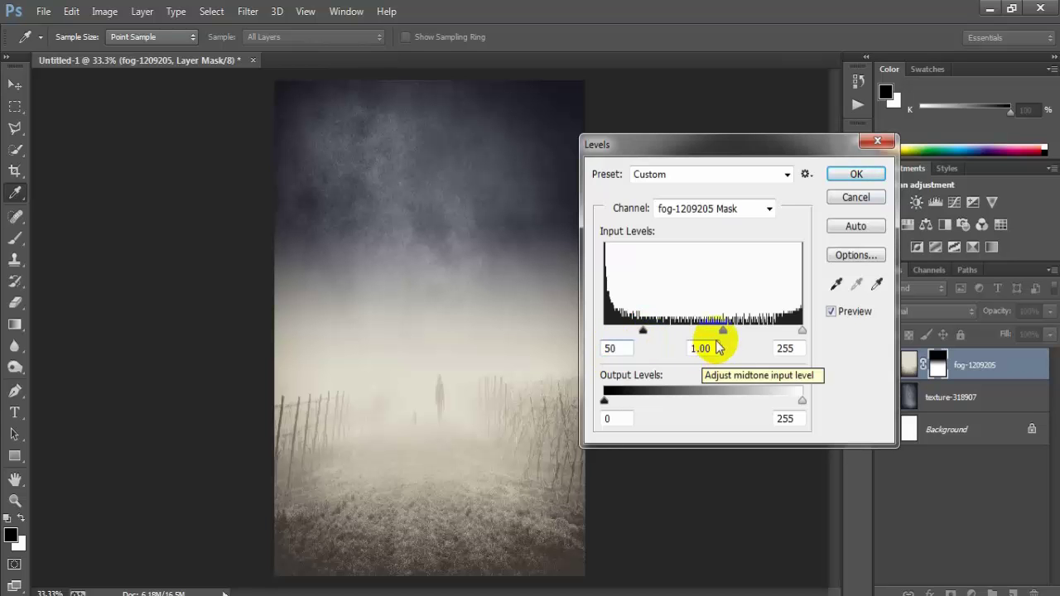
pyautogui.moveTo(723, 330); pyautogui.dragTo(739, 332)
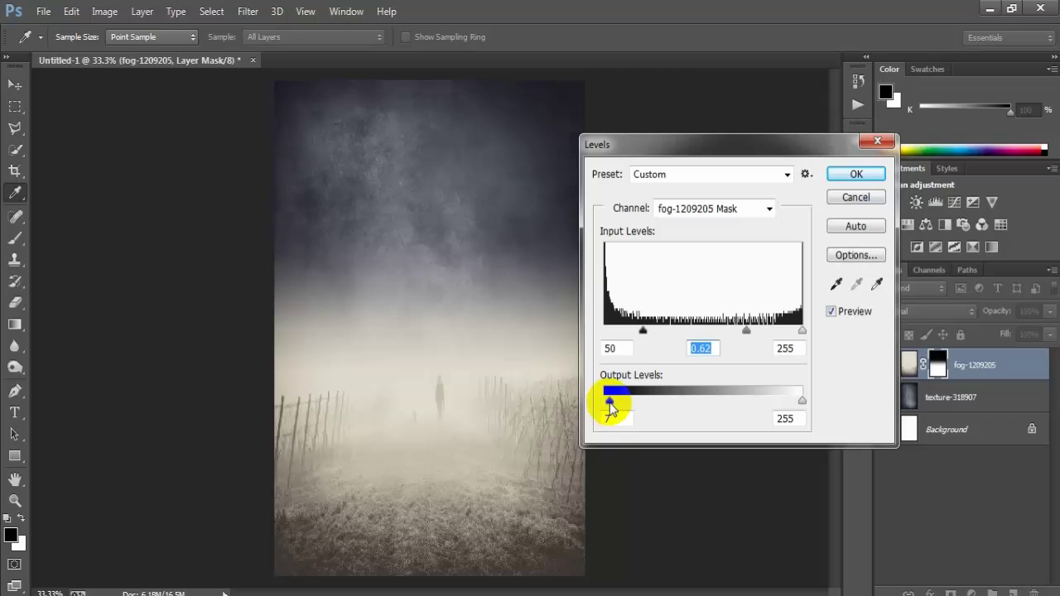
pyautogui.moveTo(622, 400); pyautogui.dragTo(622, 401)
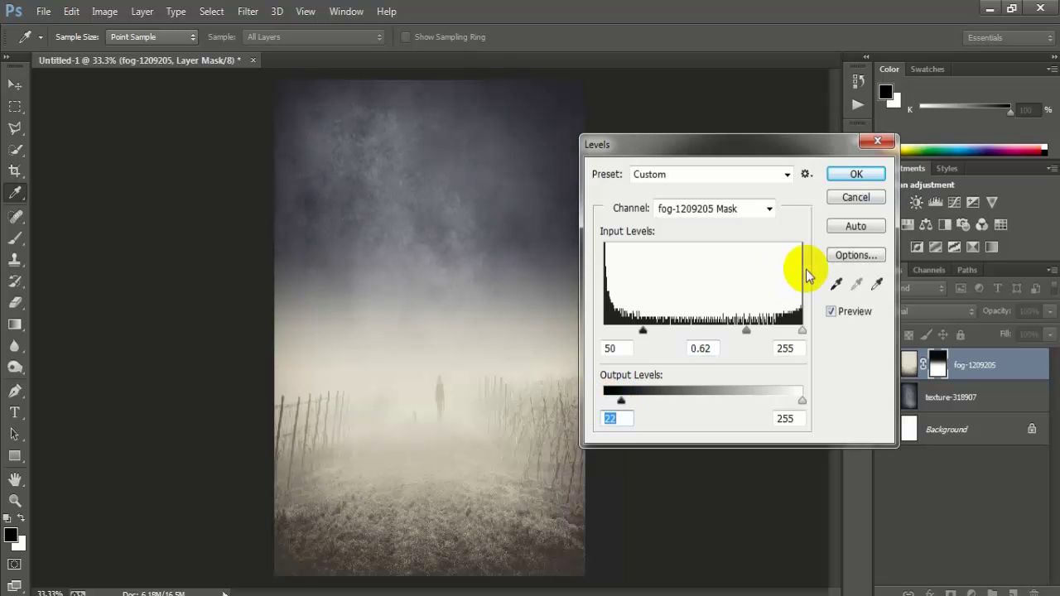
pyautogui.click(831, 313)
pyautogui.click(831, 313)
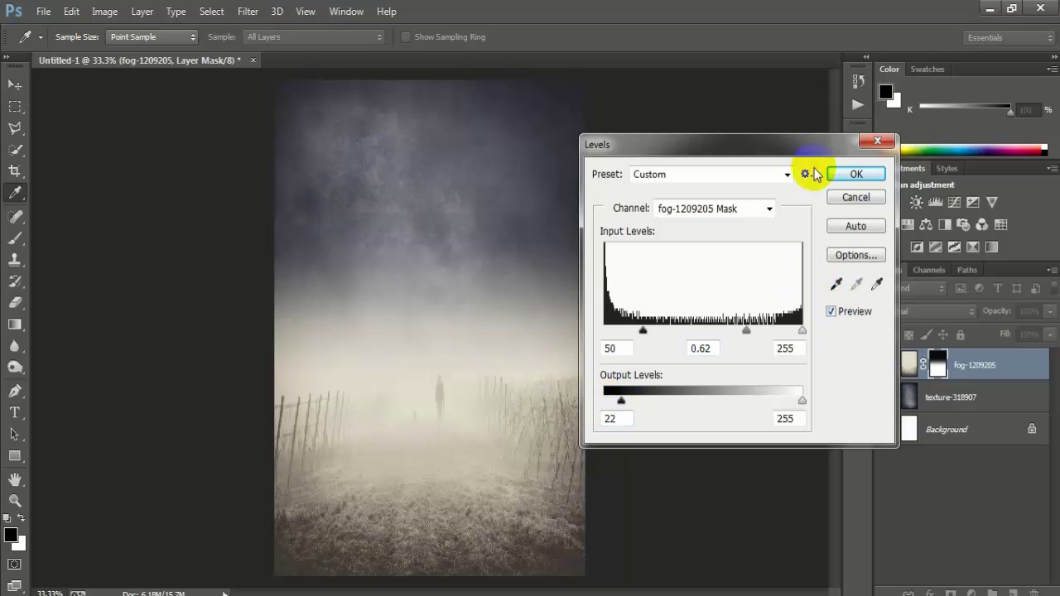
pyautogui.click(855, 174)
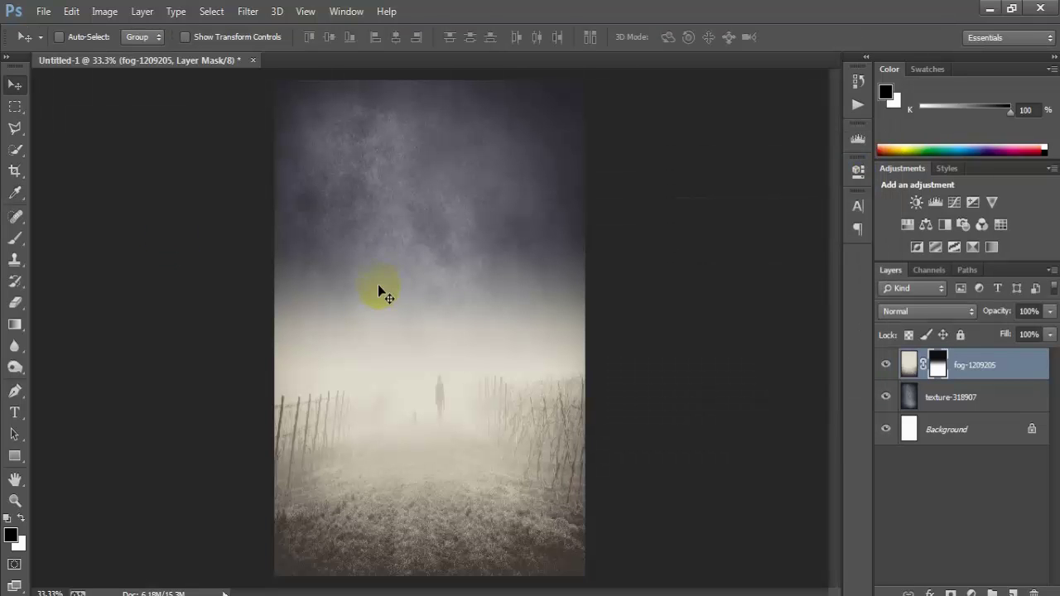
# - Place the wizard_ image, scale and position it over the fog, and rasterize it
pyautogui.click(43, 10)
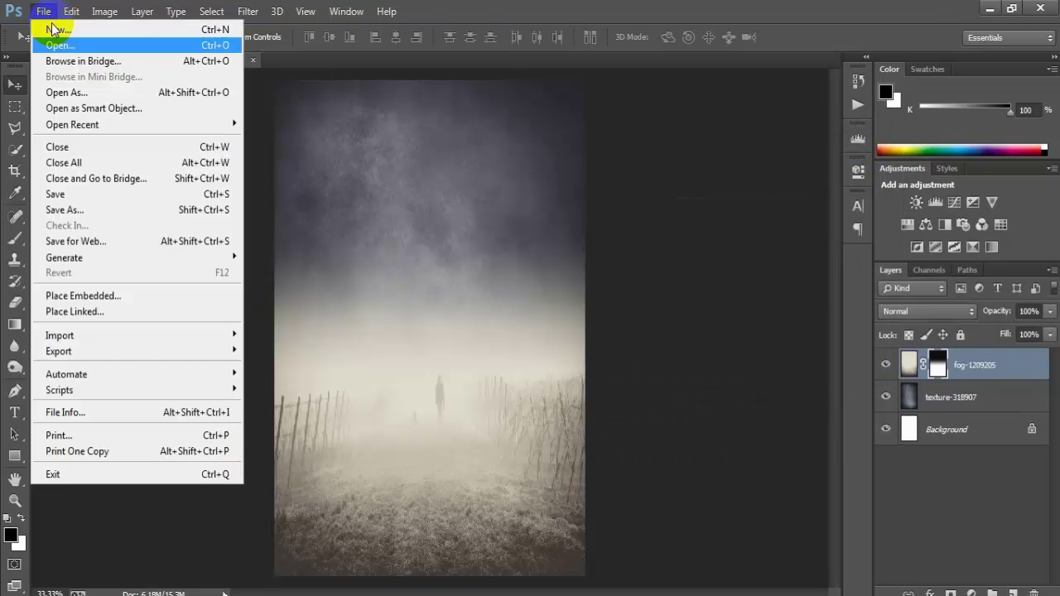
pyautogui.click(144, 315)
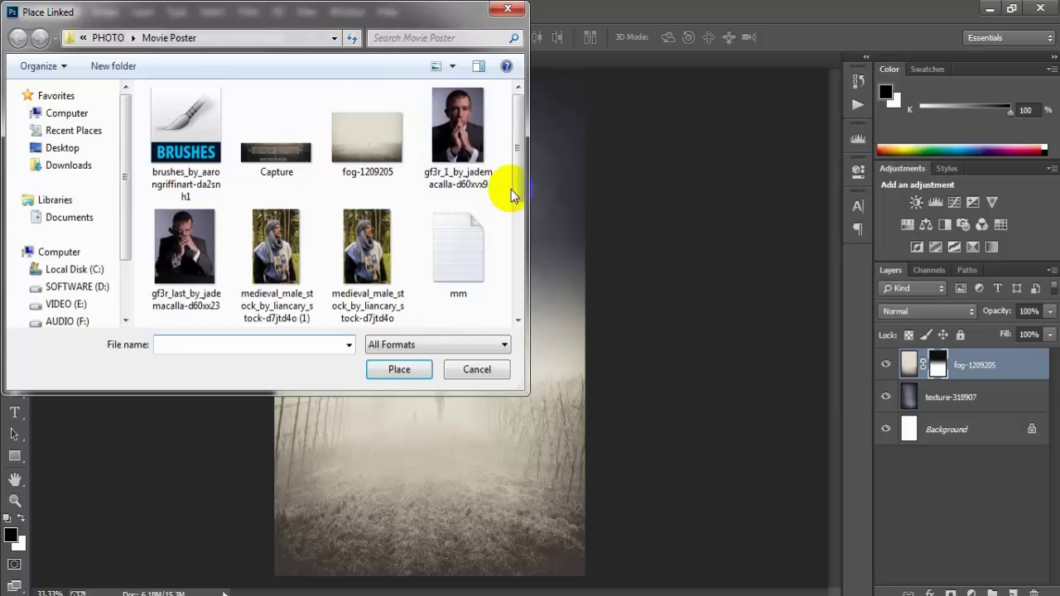
pyautogui.moveTo(511, 208); pyautogui.dragTo(518, 253)
pyautogui.click(458, 244)
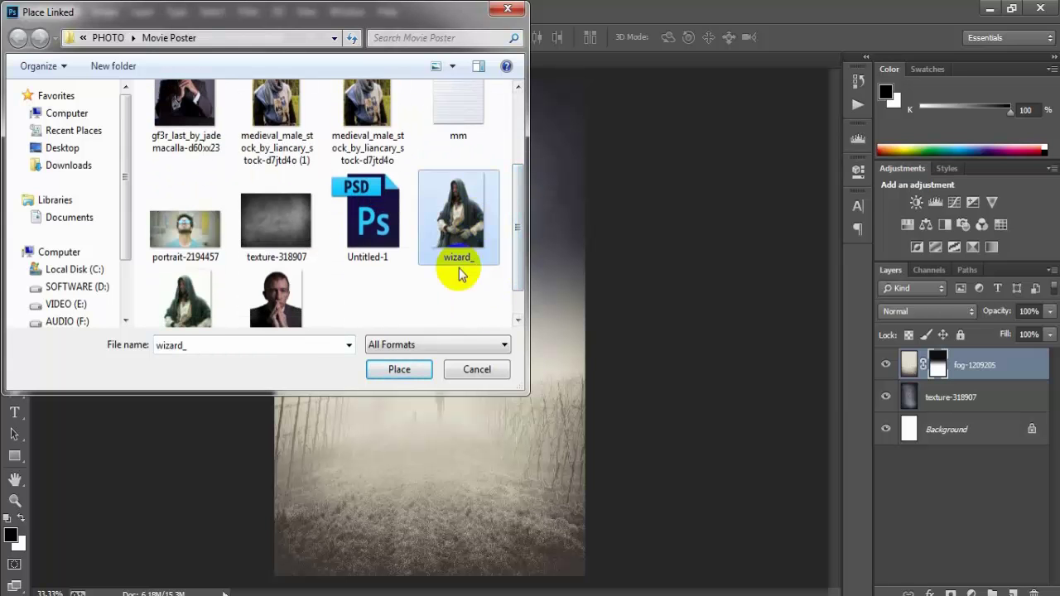
pyautogui.click(422, 373)
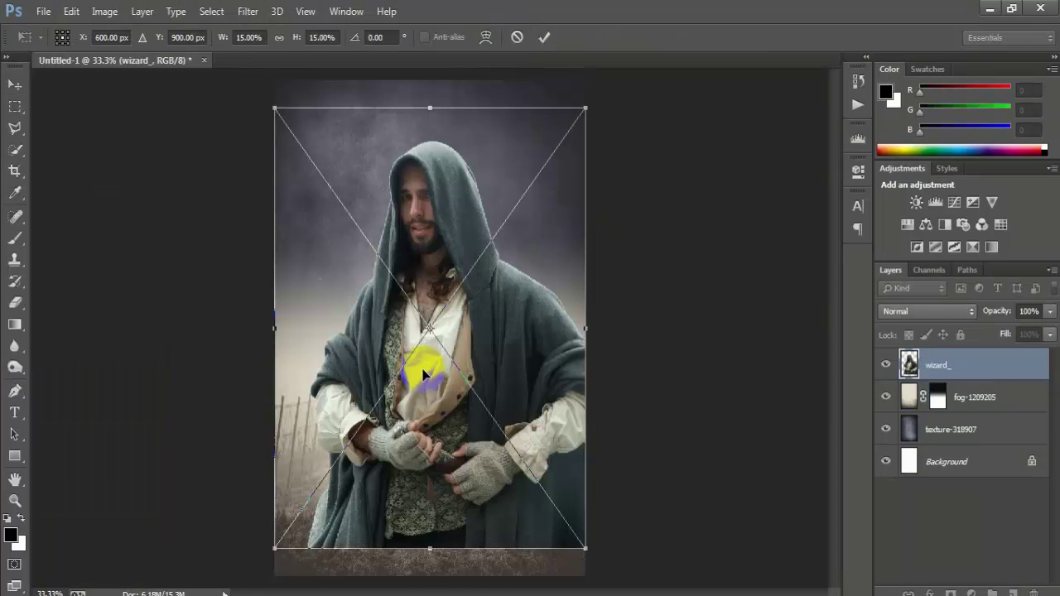
pyautogui.moveTo(437, 445); pyautogui.dragTo(425, 404)
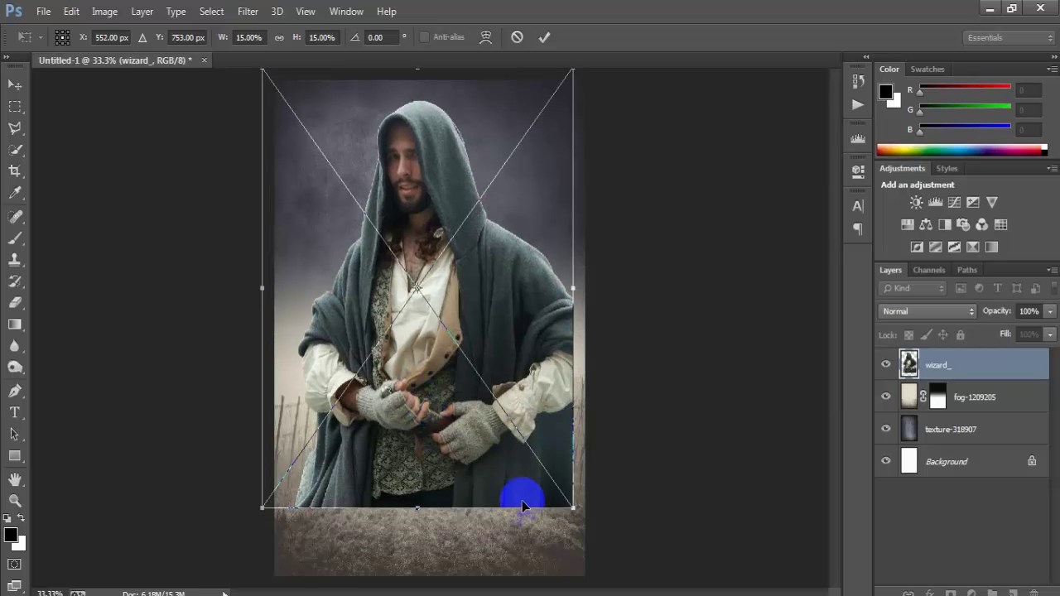
pyautogui.moveTo(573, 511); pyautogui.dragTo(568, 485)
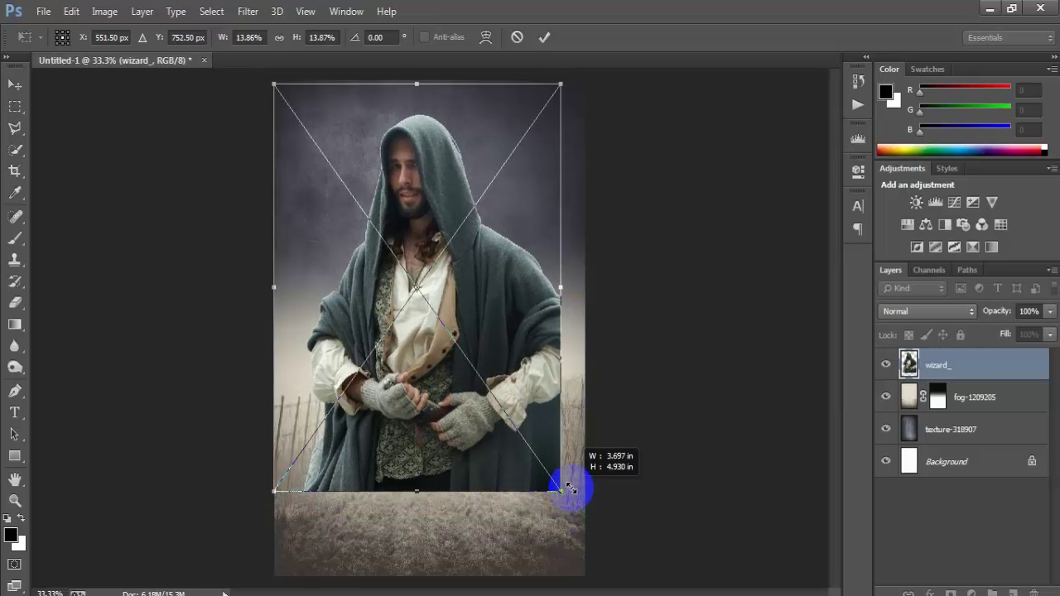
pyautogui.moveTo(504, 452); pyautogui.dragTo(498, 443)
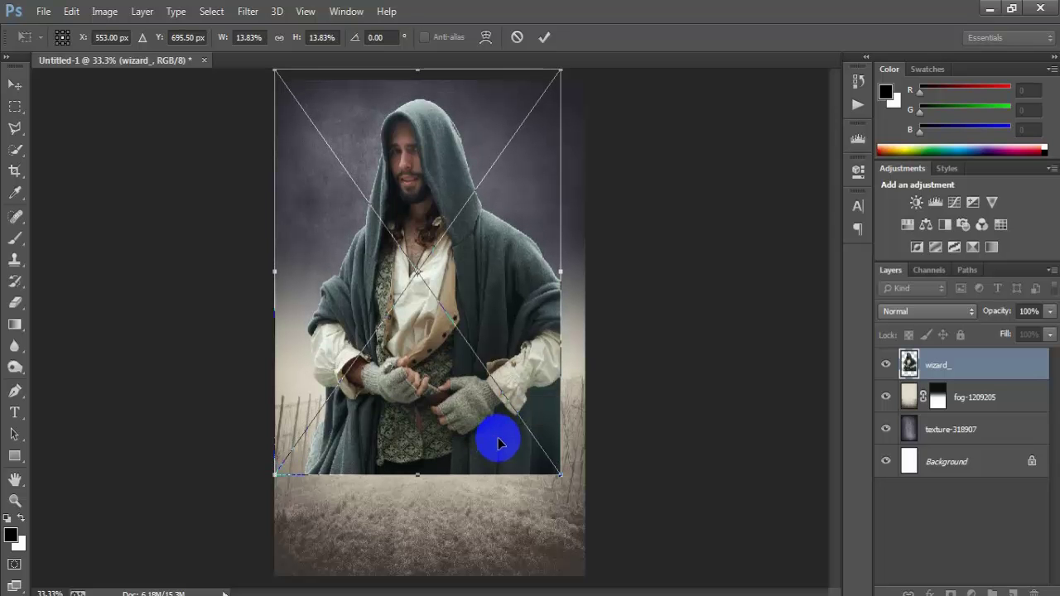
pyautogui.press('Return')
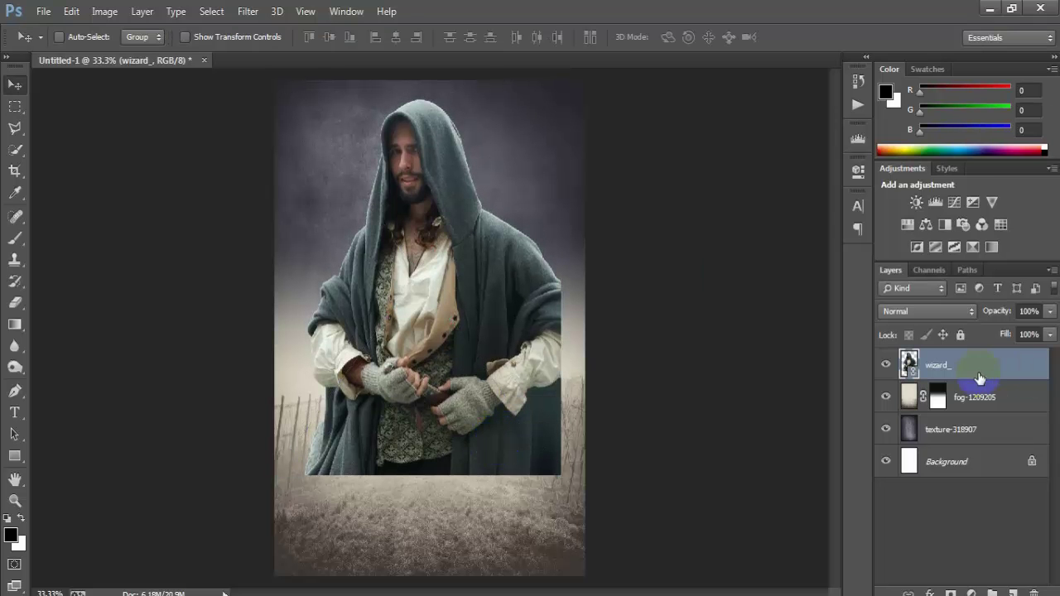
pyautogui.rightClick(975, 371)
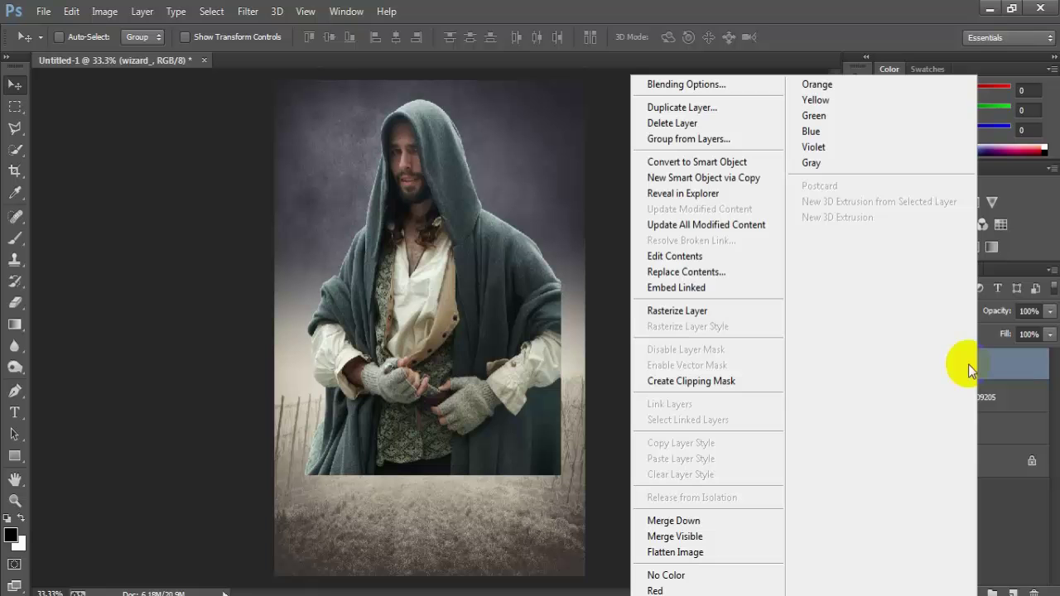
pyautogui.click(723, 316)
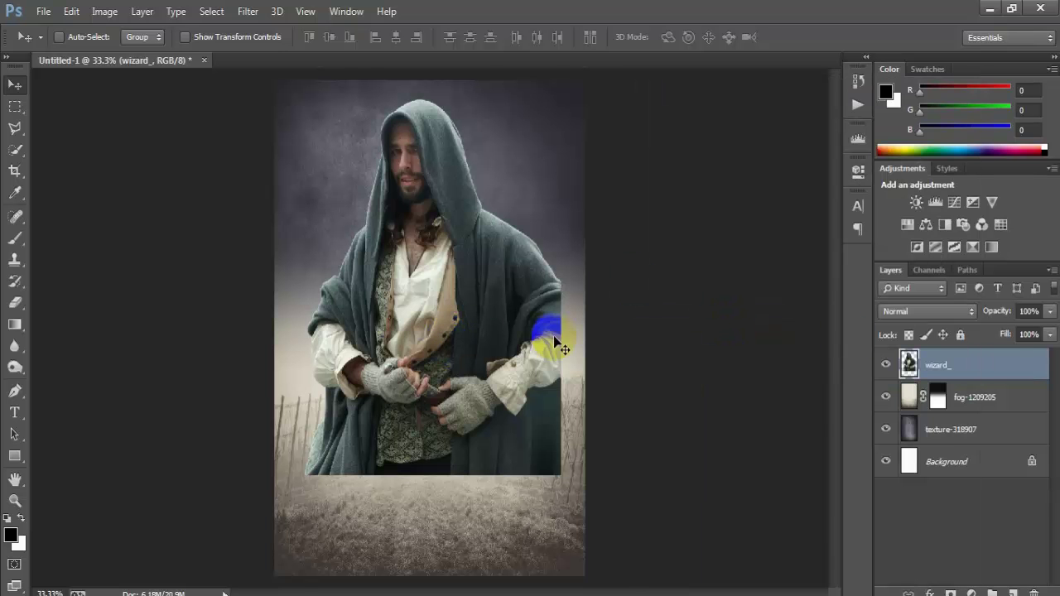
# - Add a clipped Selective Color setting Cyans to Cyan +63, Magenta +69, Black +100
pyautogui.click(970, 593)
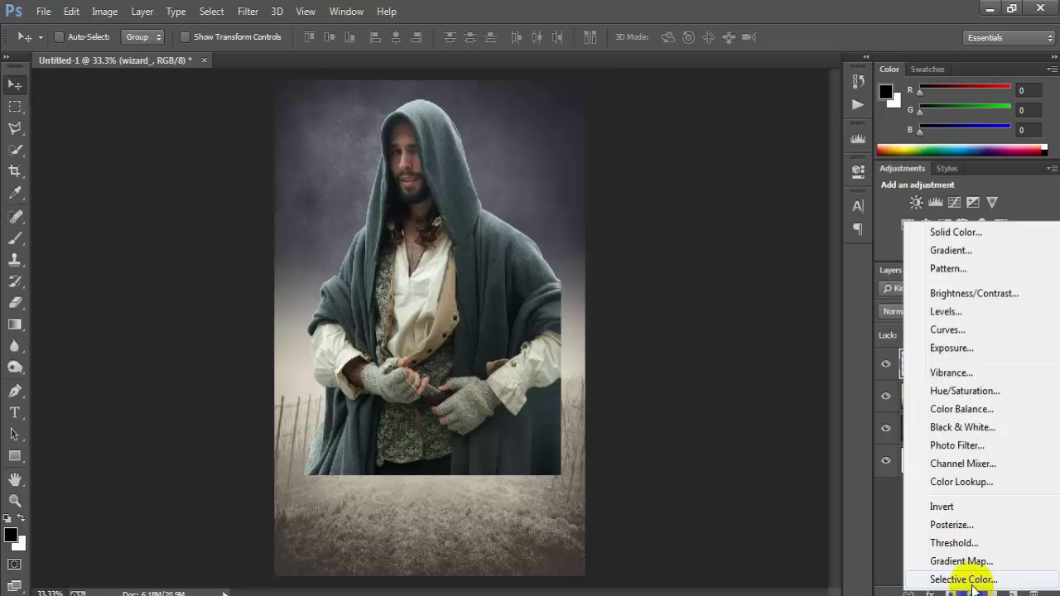
pyautogui.click(1020, 586)
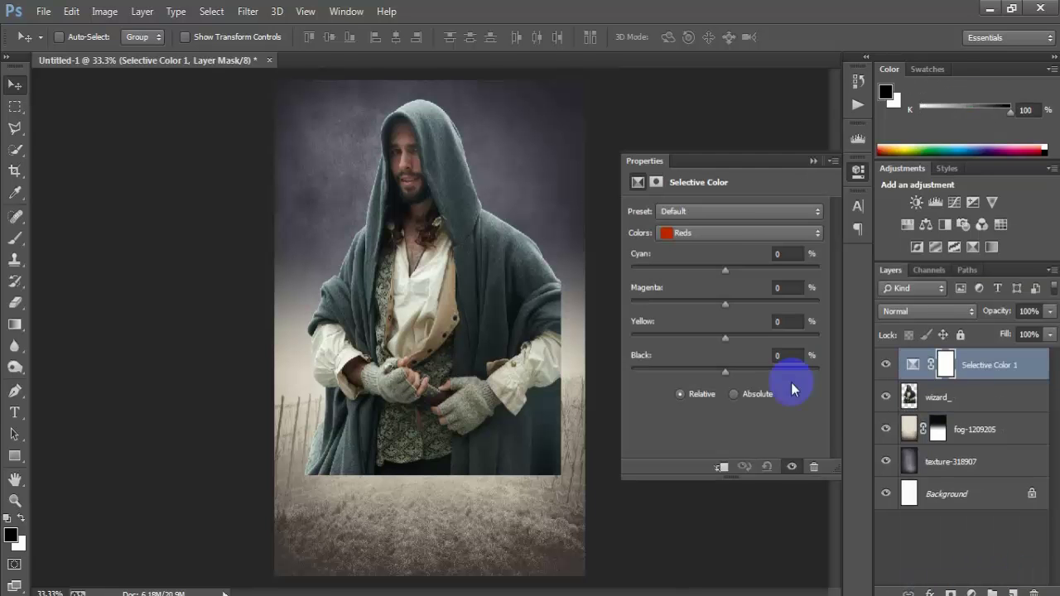
pyautogui.click(736, 230)
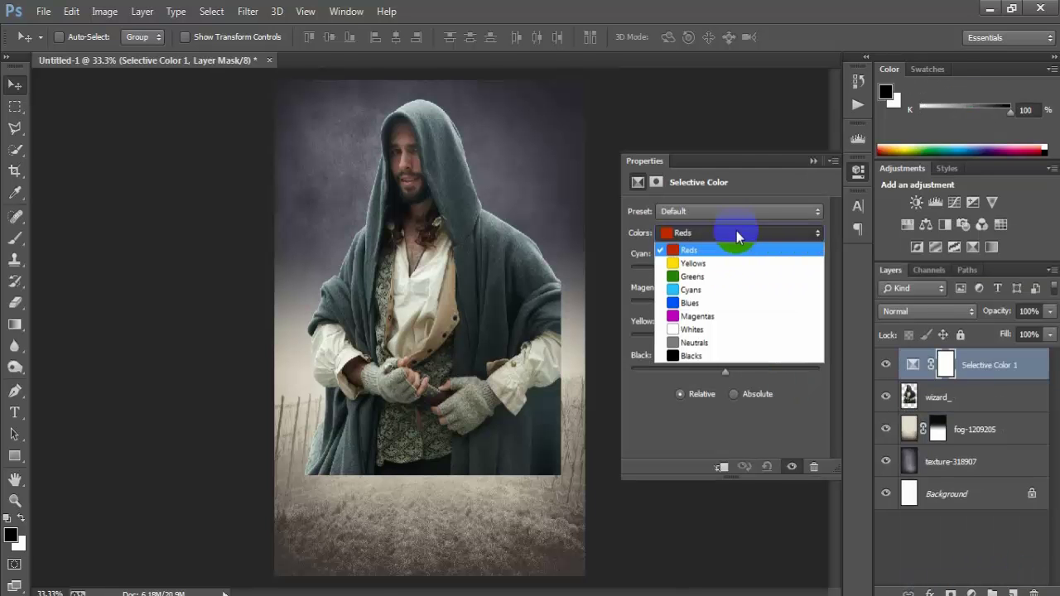
pyautogui.click(769, 292)
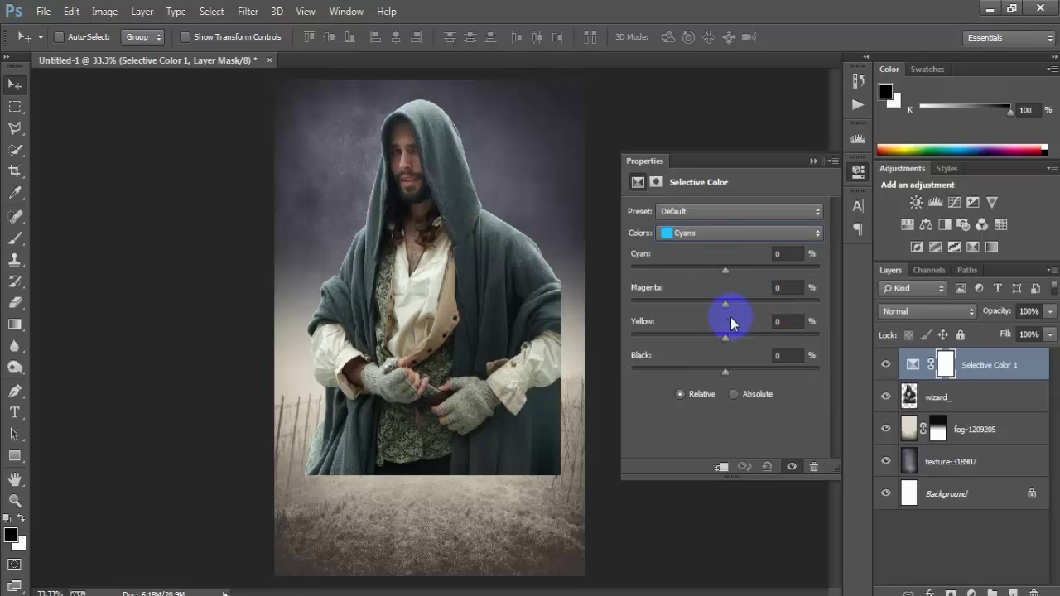
pyautogui.click(720, 467)
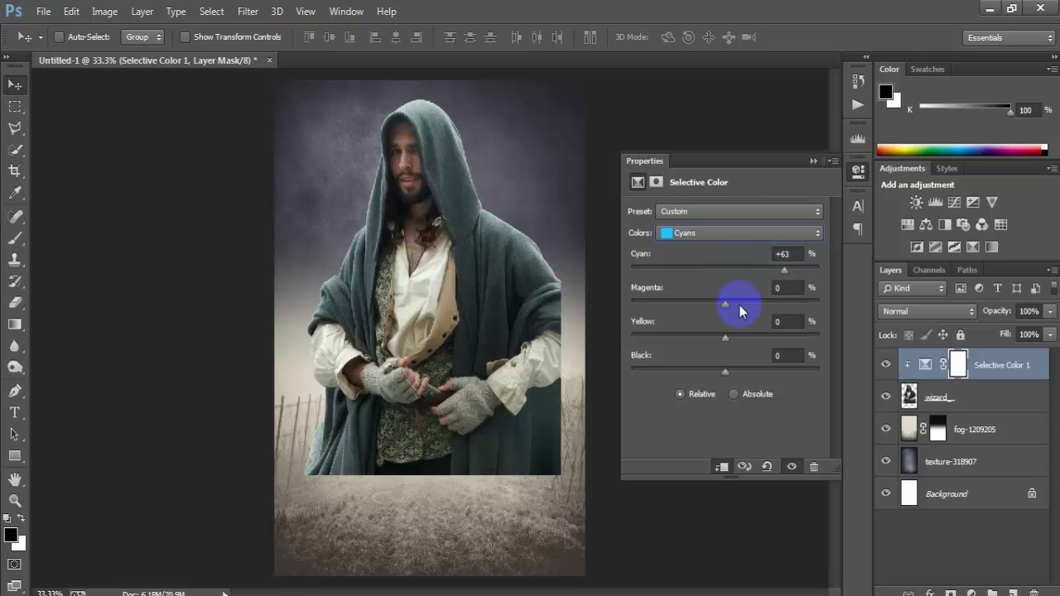
pyautogui.moveTo(727, 306); pyautogui.dragTo(789, 304)
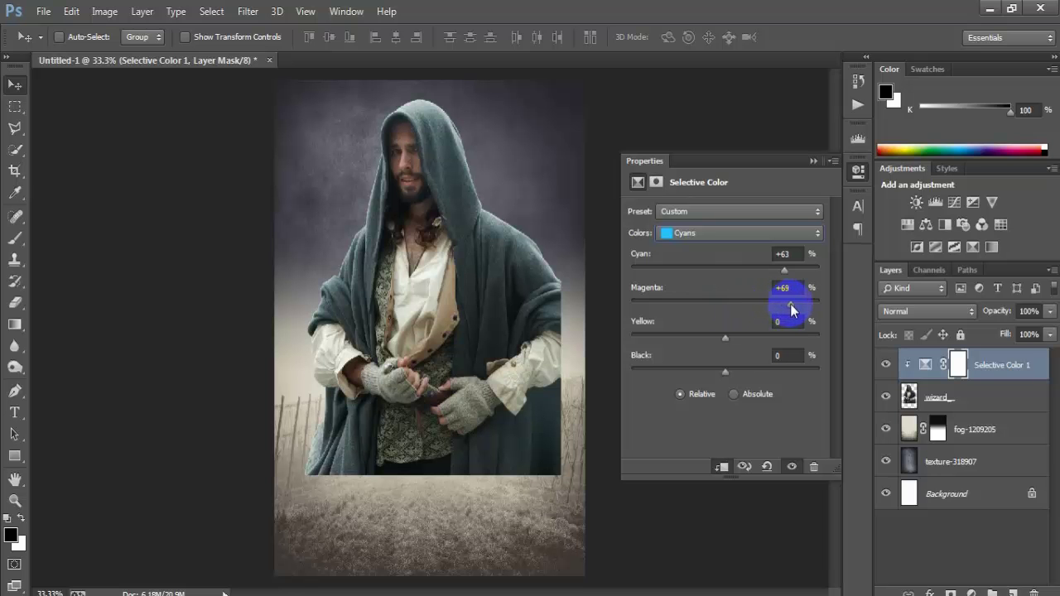
pyautogui.click(777, 353)
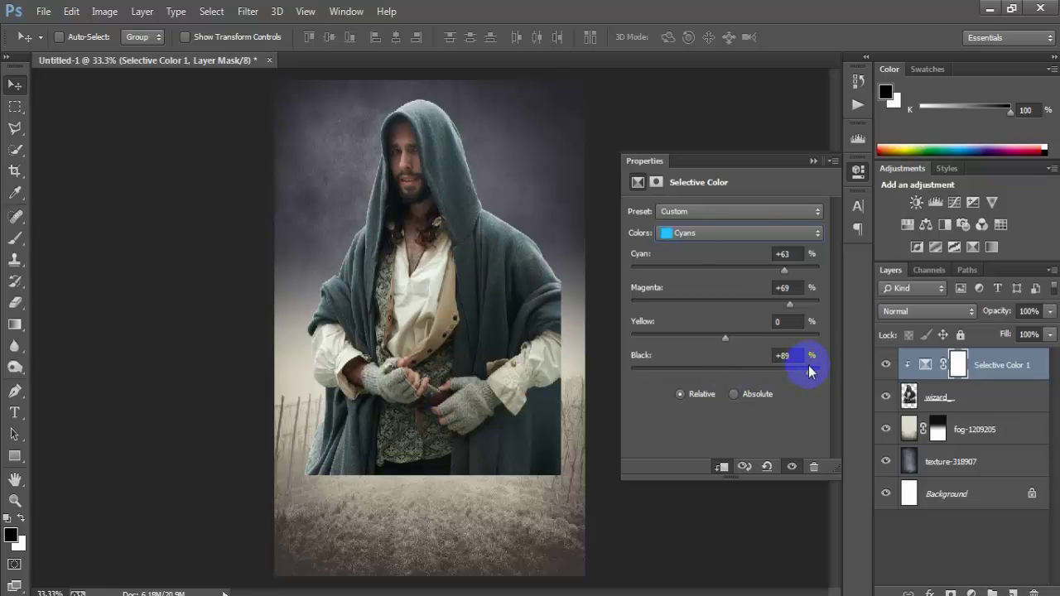
pyautogui.moveTo(729, 373); pyautogui.dragTo(821, 370)
pyautogui.click(885, 365)
pyautogui.click(886, 367)
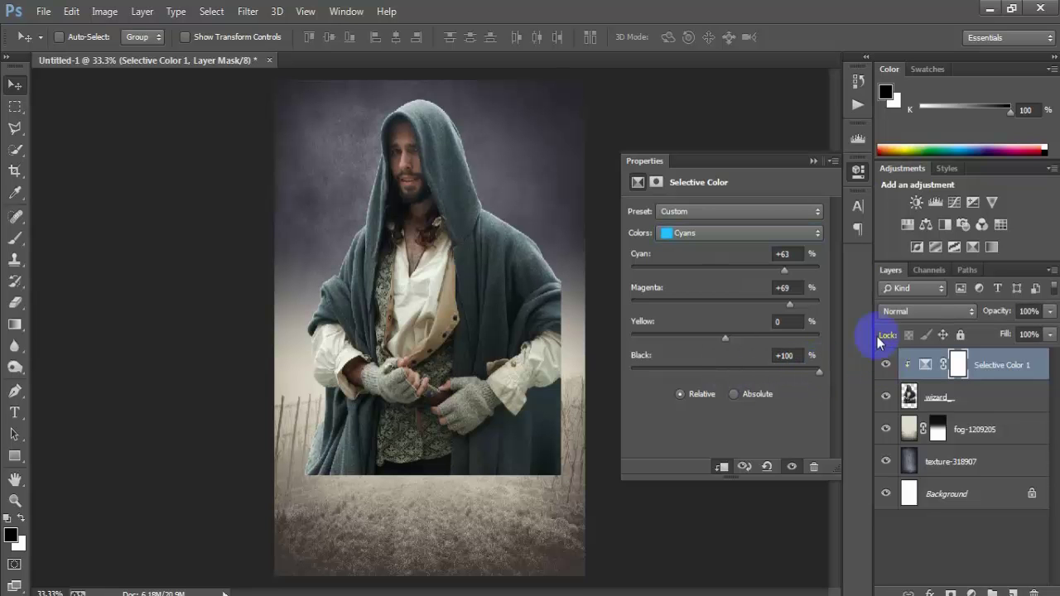
pyautogui.click(859, 174)
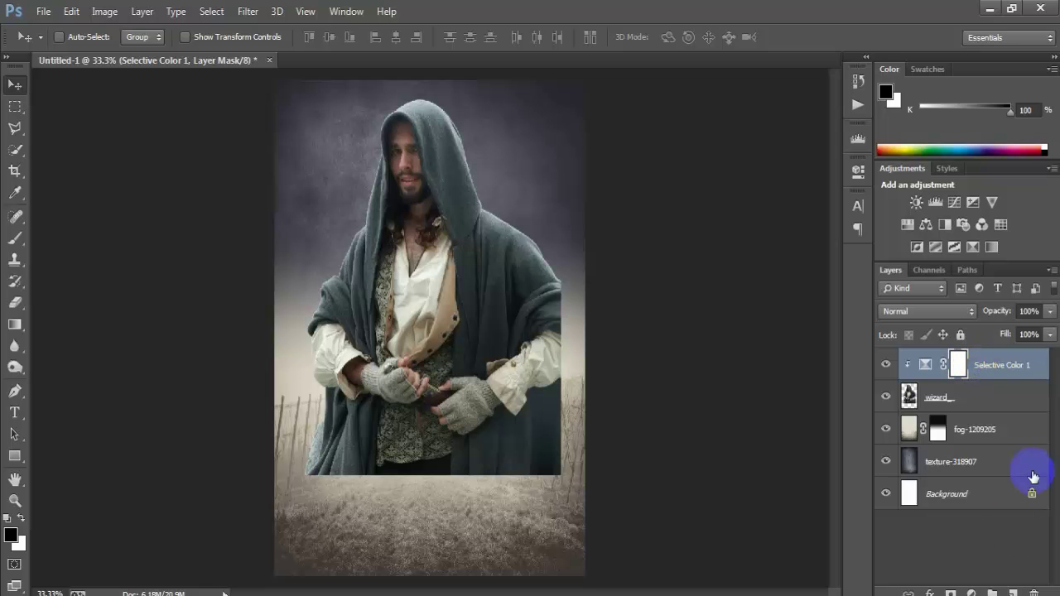
# - Create a clipped Overlay layer filled with neutral 50% gray
pyautogui.keyDown('alt'); pyautogui.click(1013, 593); pyautogui.keyUp('alt')
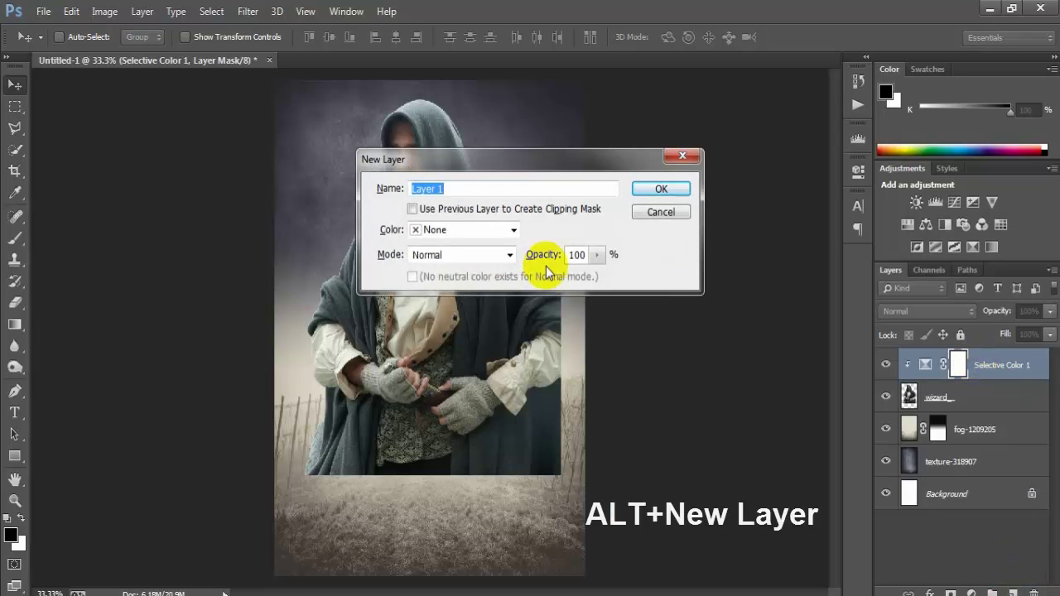
pyautogui.click(413, 208)
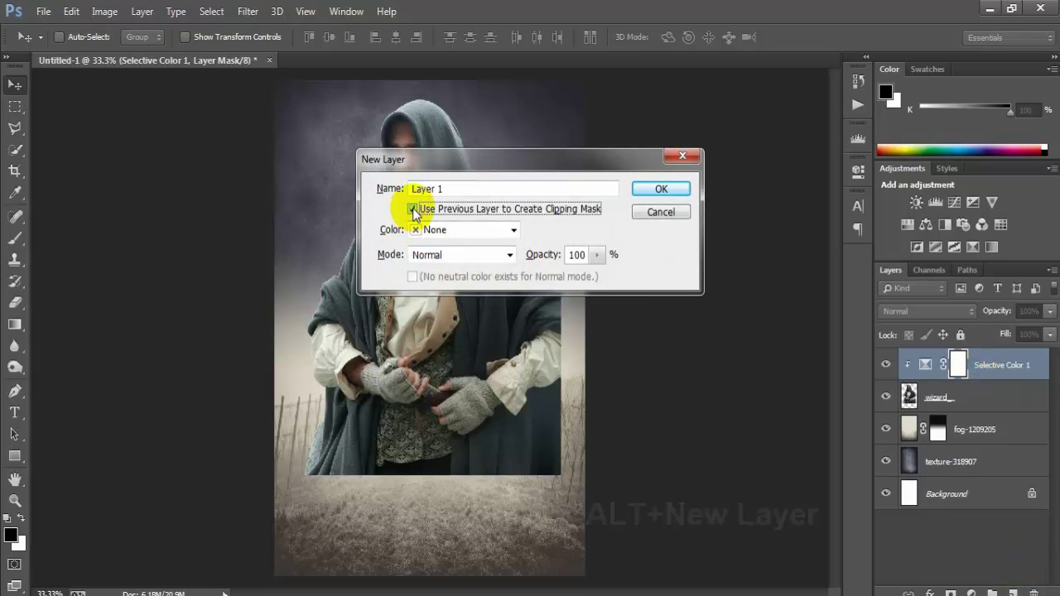
pyautogui.click(435, 259)
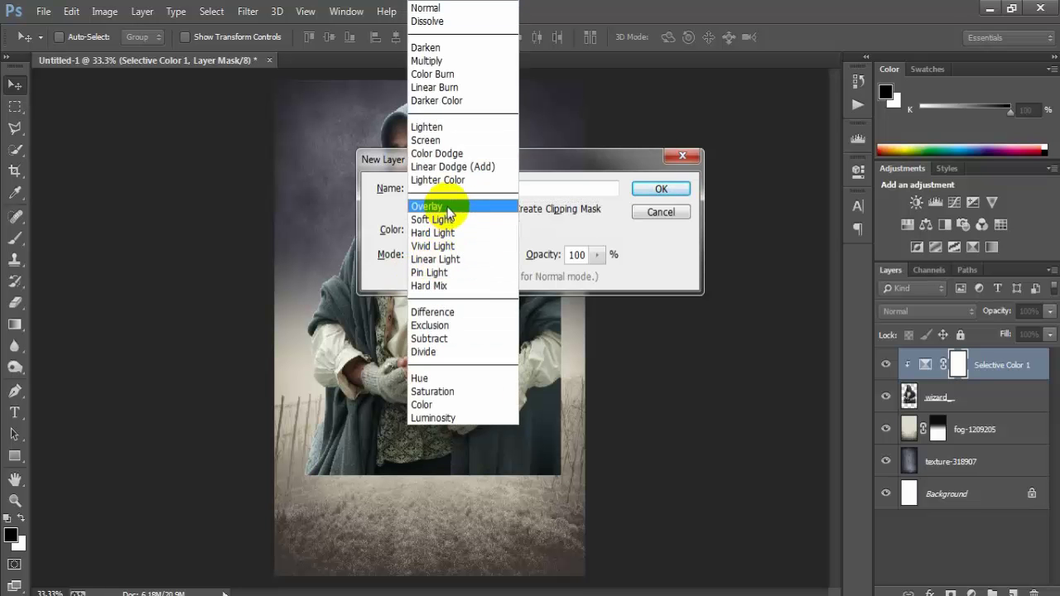
pyautogui.click(500, 211)
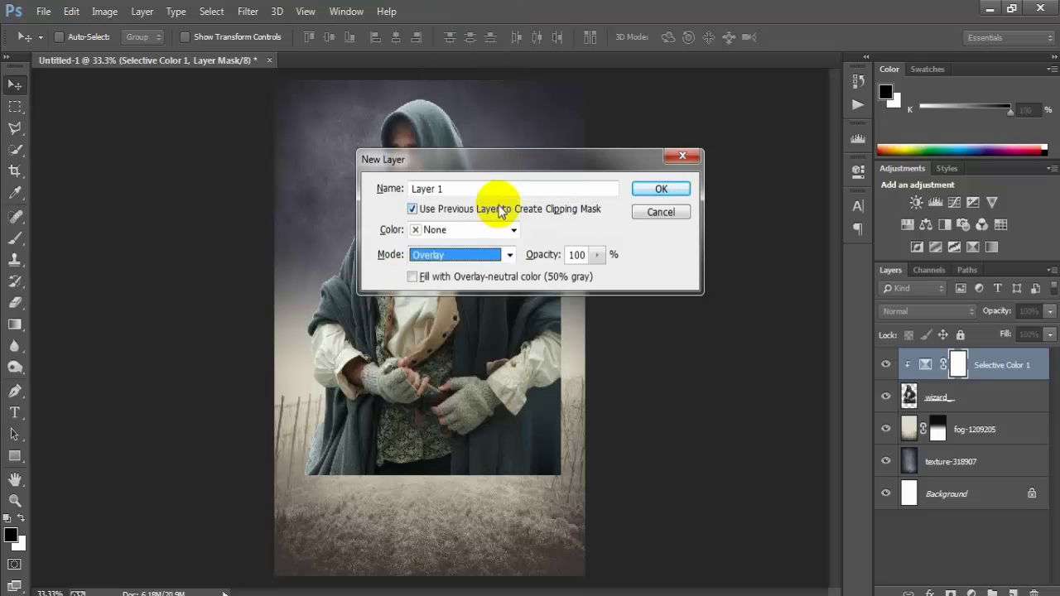
pyautogui.click(414, 278)
pyautogui.click(660, 188)
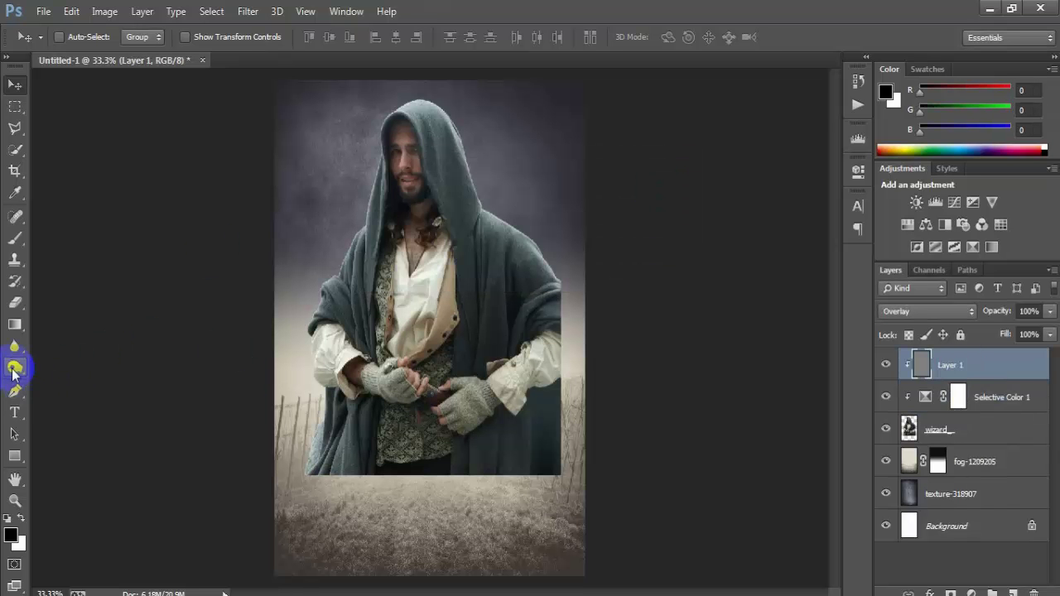
# - Burn deeper shadows into the hooded figure's cloak and hands on the gray layer
pyautogui.moveTo(14, 366); pyautogui.dragTo(87, 388)
pyautogui.click(87, 387)
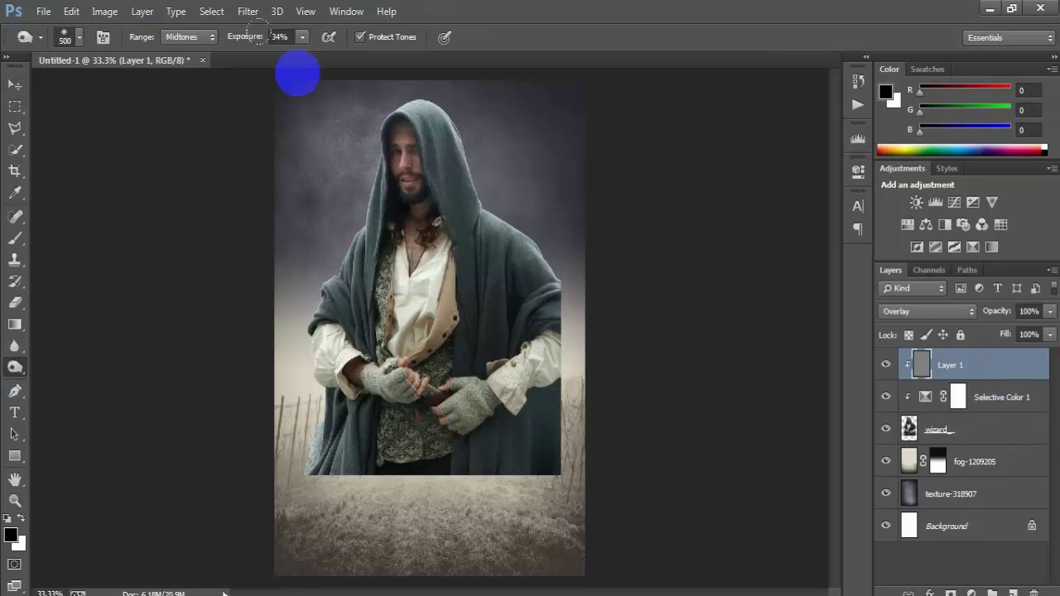
pyautogui.moveTo(485, 213)
pyautogui.mouseDown()
pyautogui.moveTo(312, 363)
pyautogui.moveTo(293, 302)
pyautogui.mouseUp()
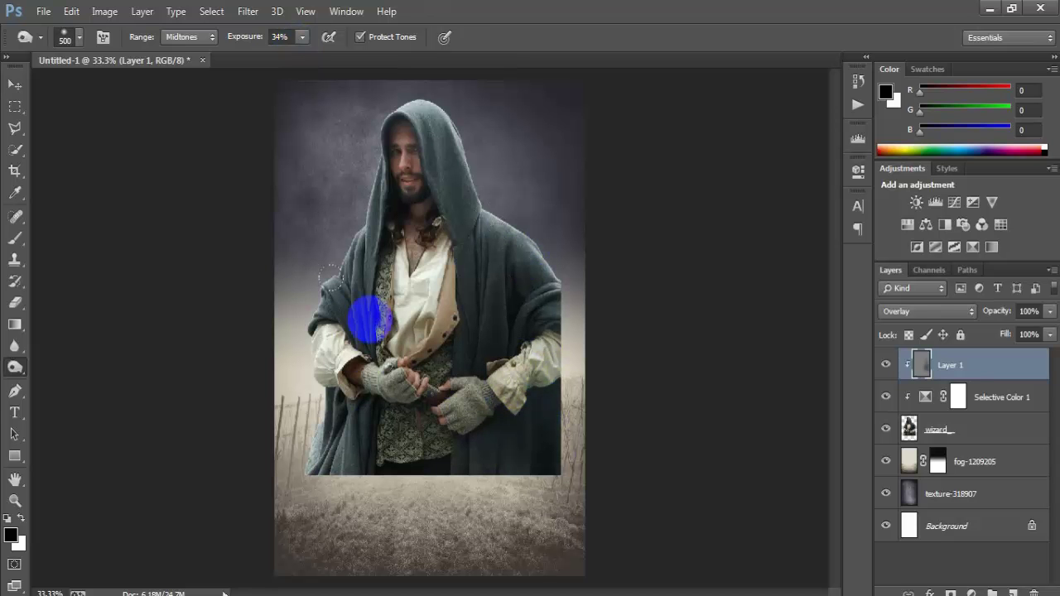
pyautogui.moveTo(355, 400)
pyautogui.mouseDown()
pyautogui.moveTo(435, 70)
pyautogui.moveTo(338, 132)
pyautogui.mouseUp()
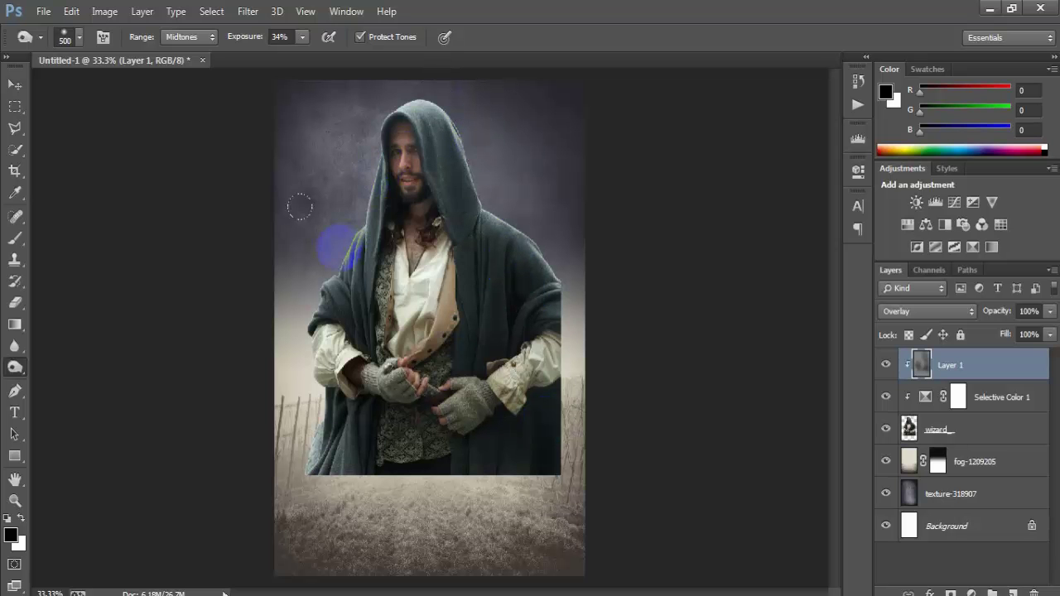
pyautogui.moveTo(299, 198); pyautogui.dragTo(425, 359)
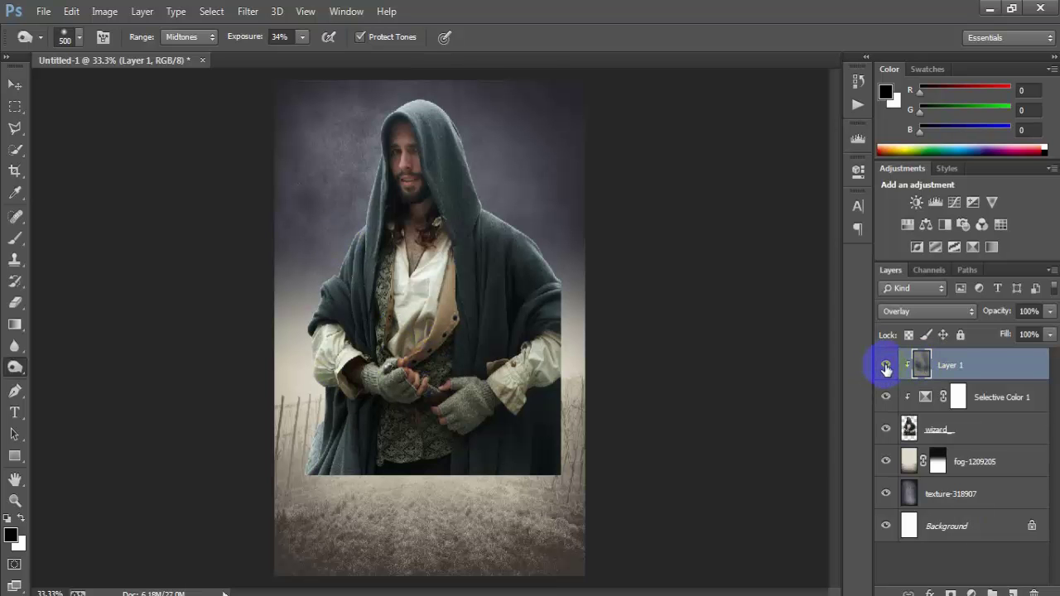
pyautogui.click(885, 365)
pyautogui.click(885, 365)
# - Unlock the Background layer and hide the base, texture and wizard layers
pyautogui.click(14, 86)
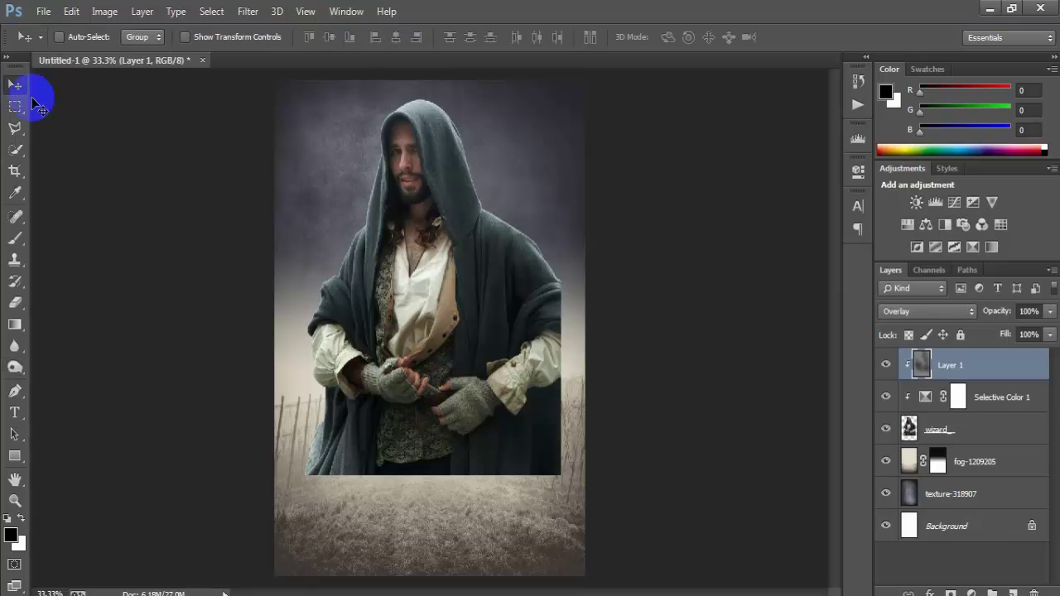
pyautogui.click(894, 532)
pyautogui.click(1032, 528)
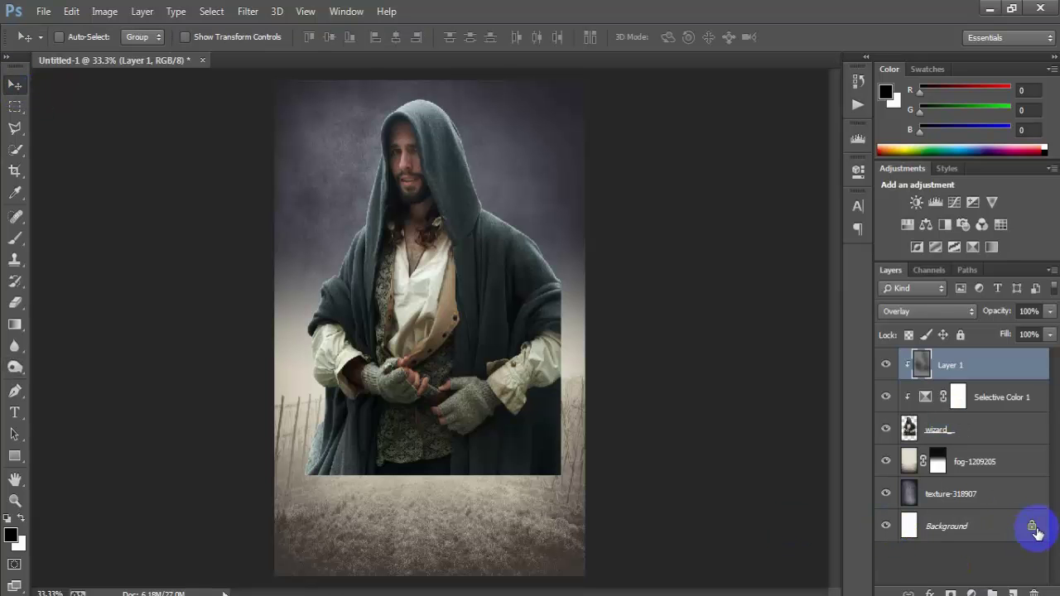
pyautogui.click(1032, 527)
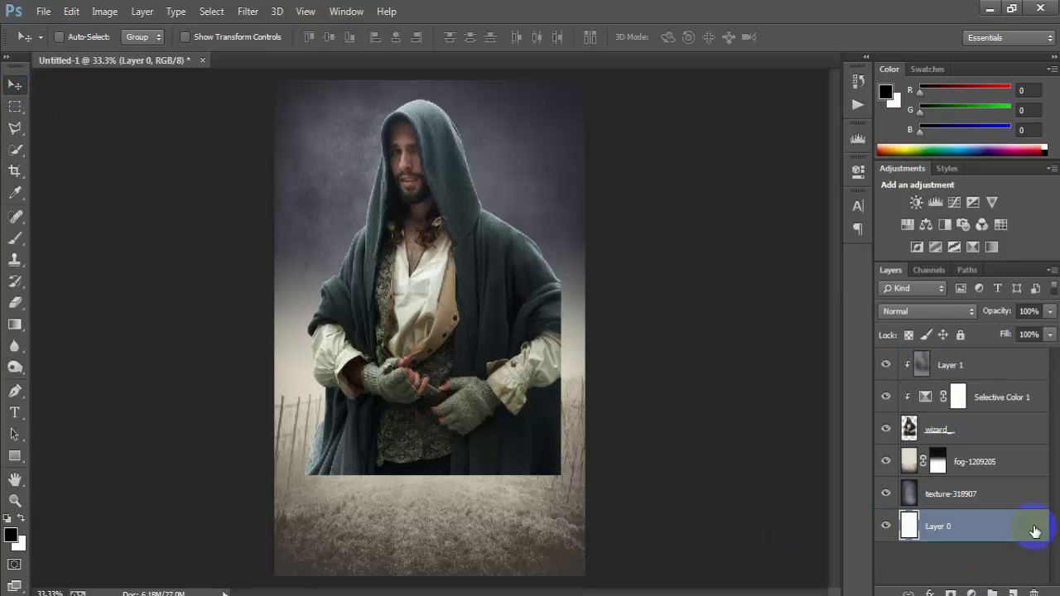
pyautogui.click(886, 525)
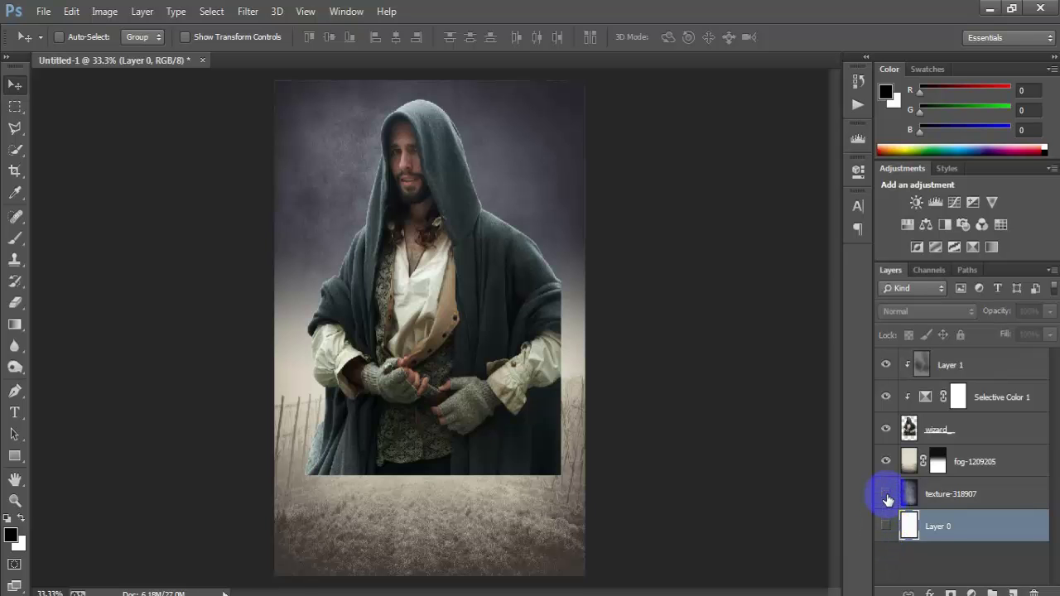
pyautogui.click(885, 494)
pyautogui.click(885, 429)
# - Stamp the visible fog into Layer 2, show the hidden layers again, and clip Layer 2
pyautogui.click(951, 365)
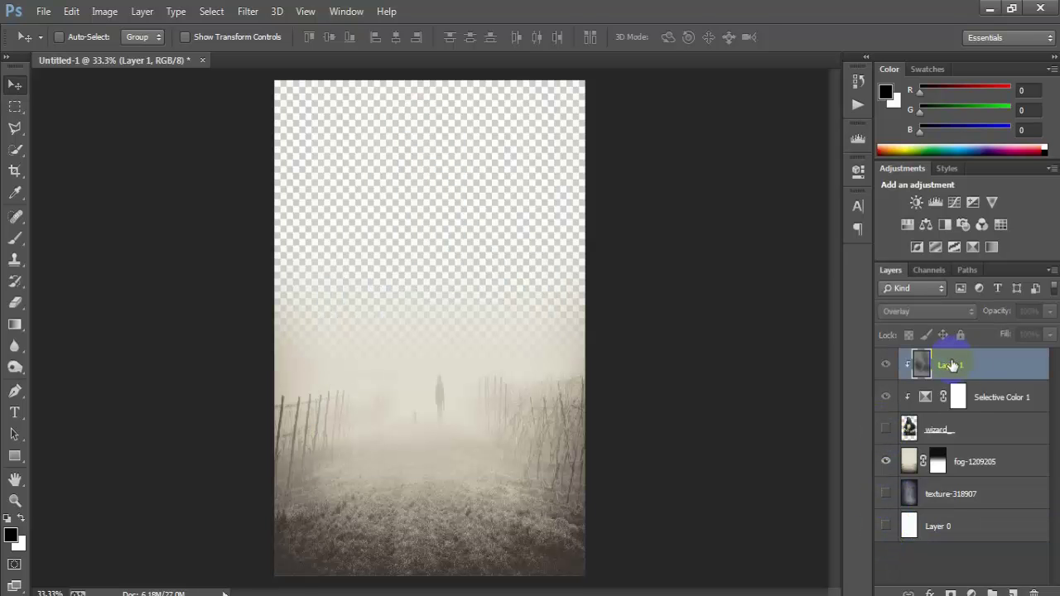
pyautogui.hotkey('ctrl', 'shift', 'alt', 'e')
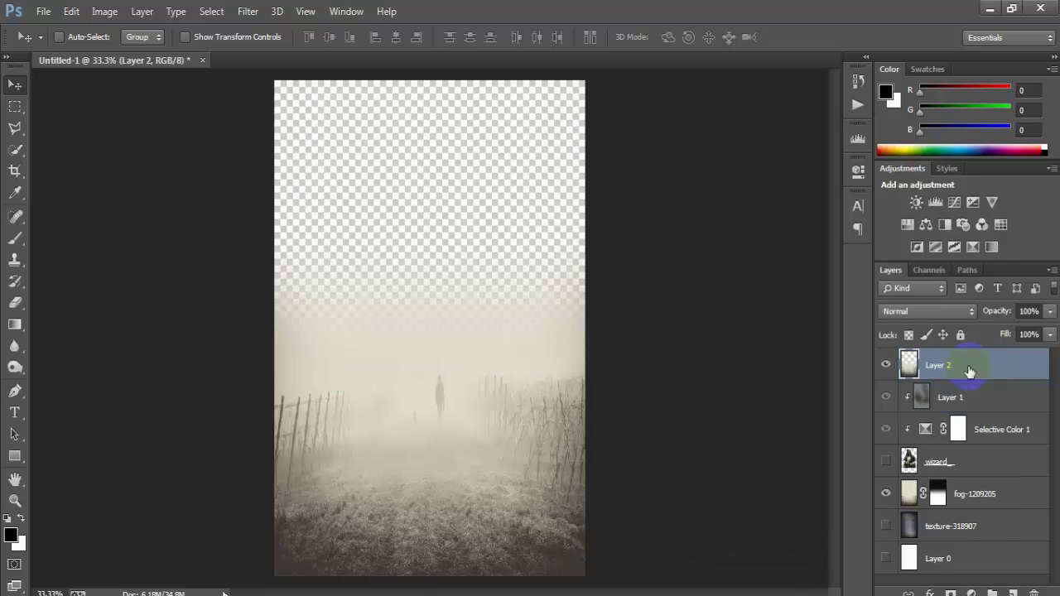
pyautogui.click(886, 461)
pyautogui.click(886, 526)
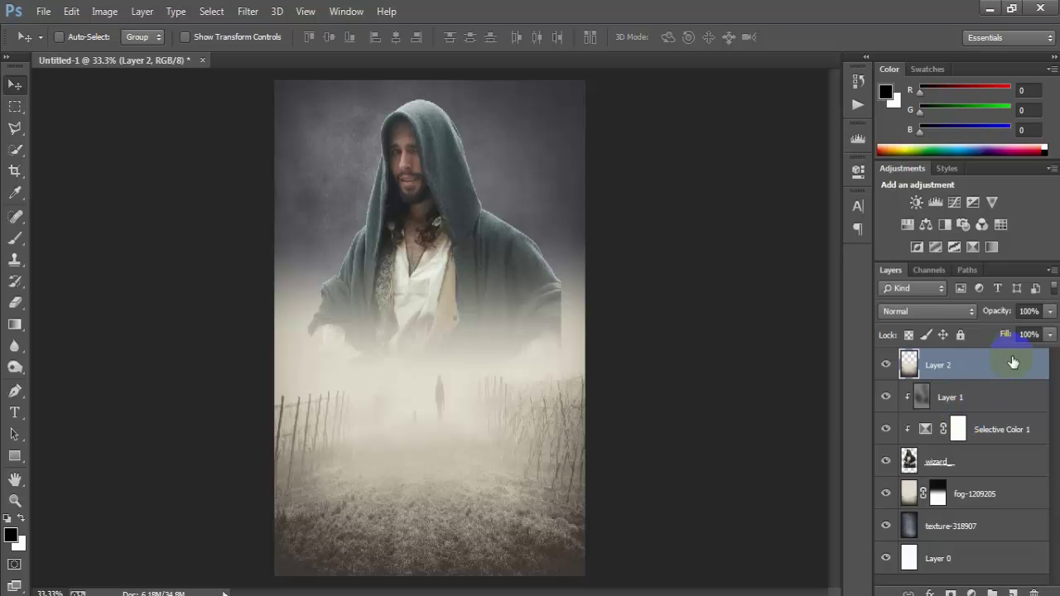
pyautogui.rightClick(1031, 369)
pyautogui.click(833, 301)
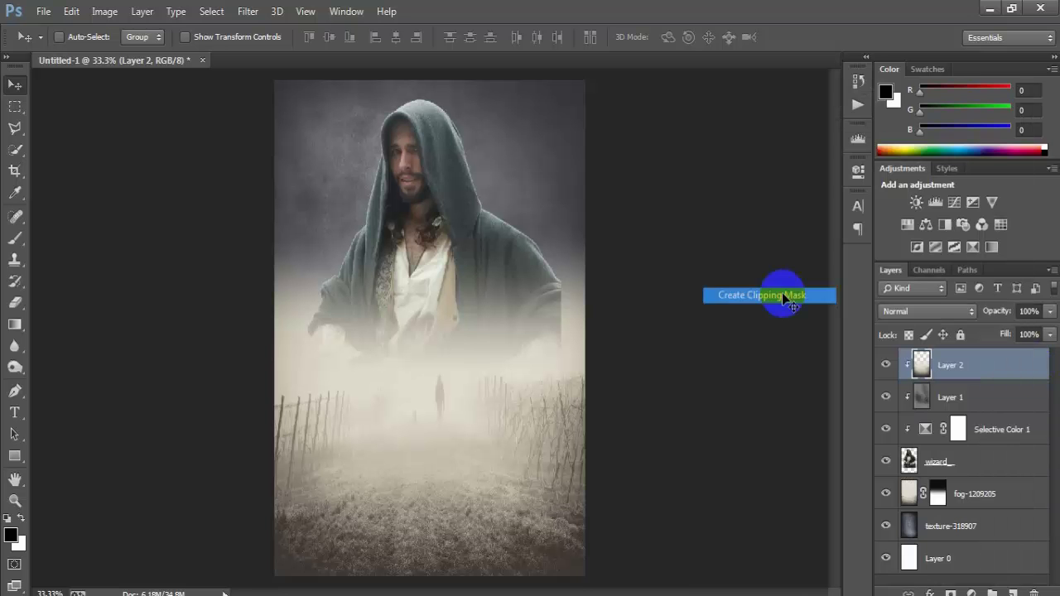
# - Add a mask to wizard_ and fade its lower body with an upward gradient
pyautogui.click(989, 468)
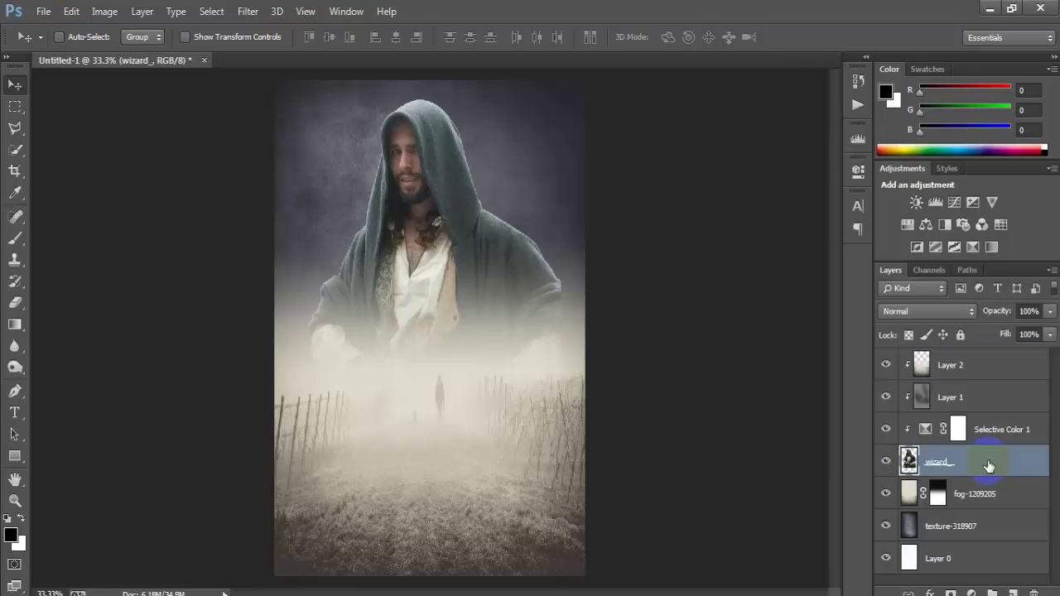
pyautogui.click(950, 592)
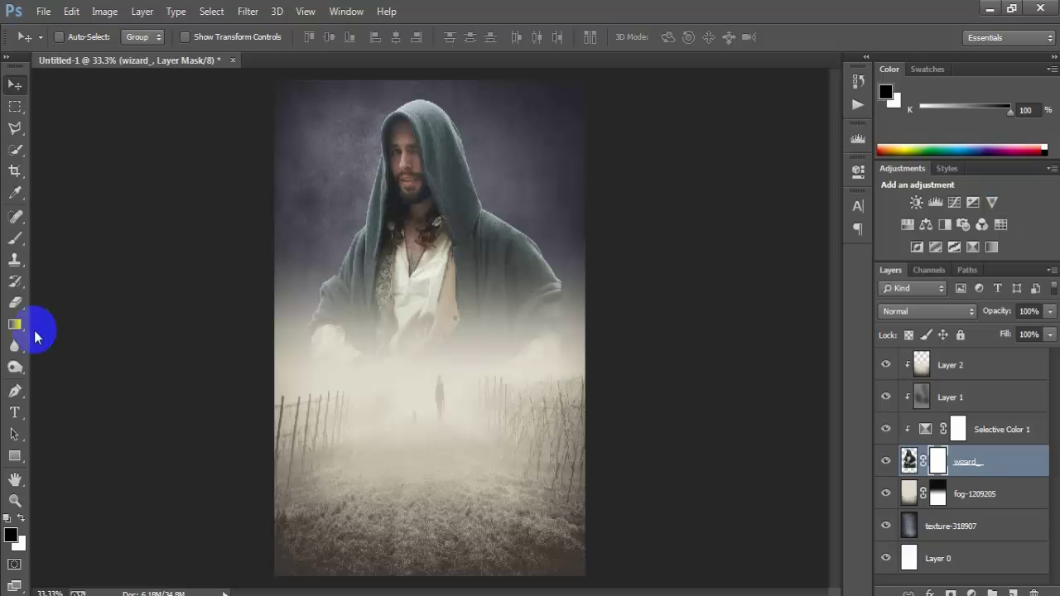
pyautogui.click(15, 324)
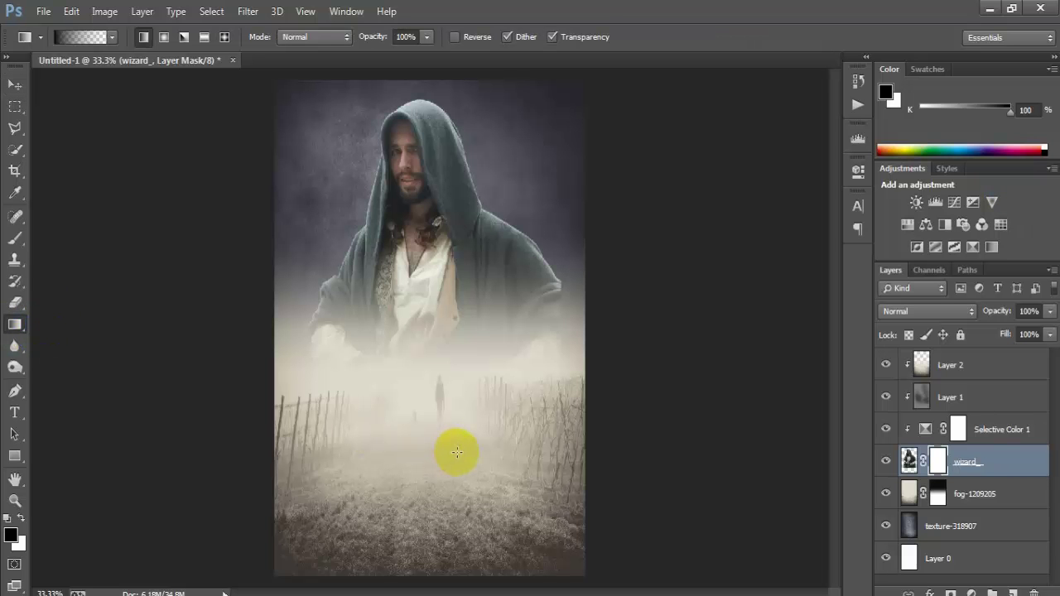
pyautogui.moveTo(457, 452); pyautogui.dragTo(454, 339)
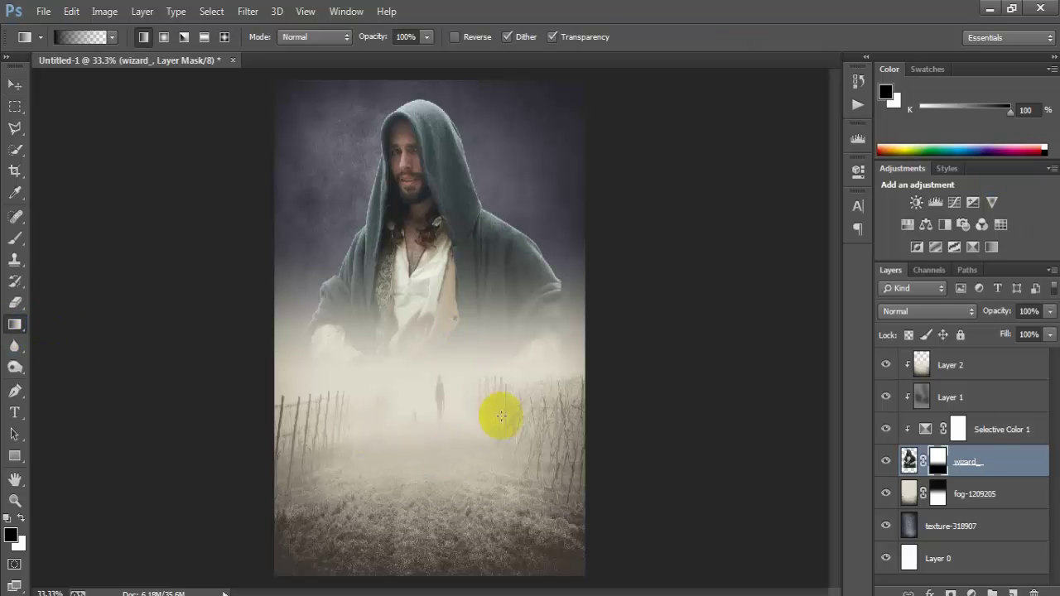
pyautogui.moveTo(525, 420); pyautogui.dragTo(559, 293)
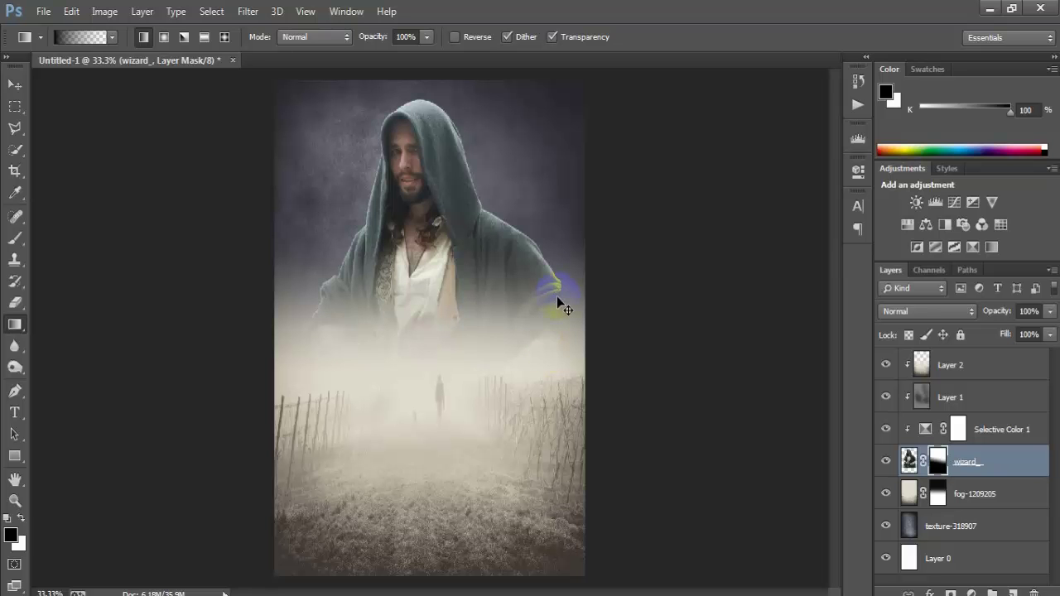
pyautogui.hotkey('ctrl', 'z')
pyautogui.moveTo(533, 454); pyautogui.dragTo(541, 348)
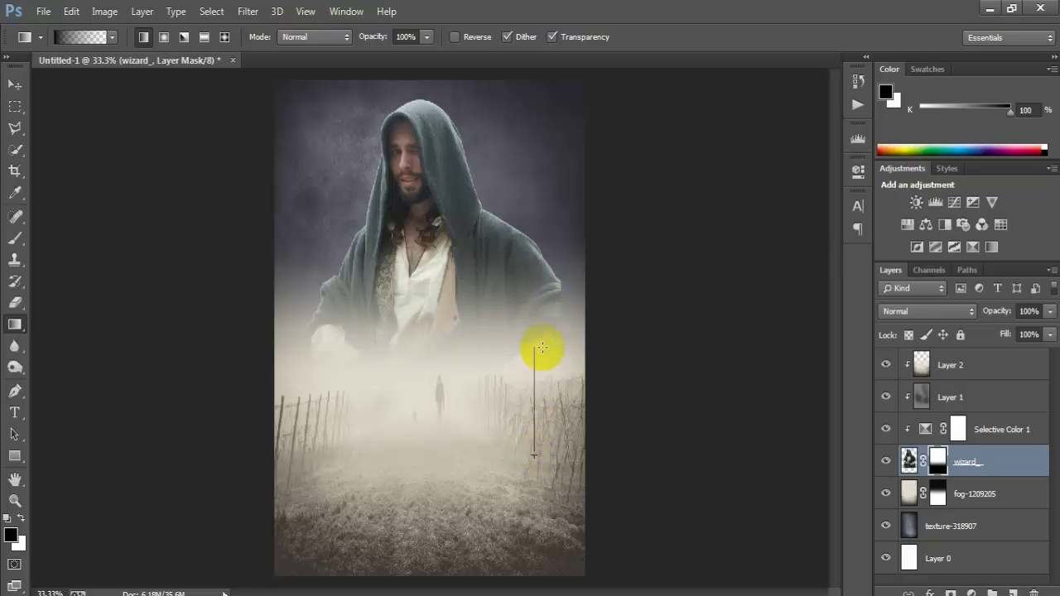
# - Touch up the wizard mask at the cloak's lower left with a soft 226 px brush
pyautogui.click(15, 238)
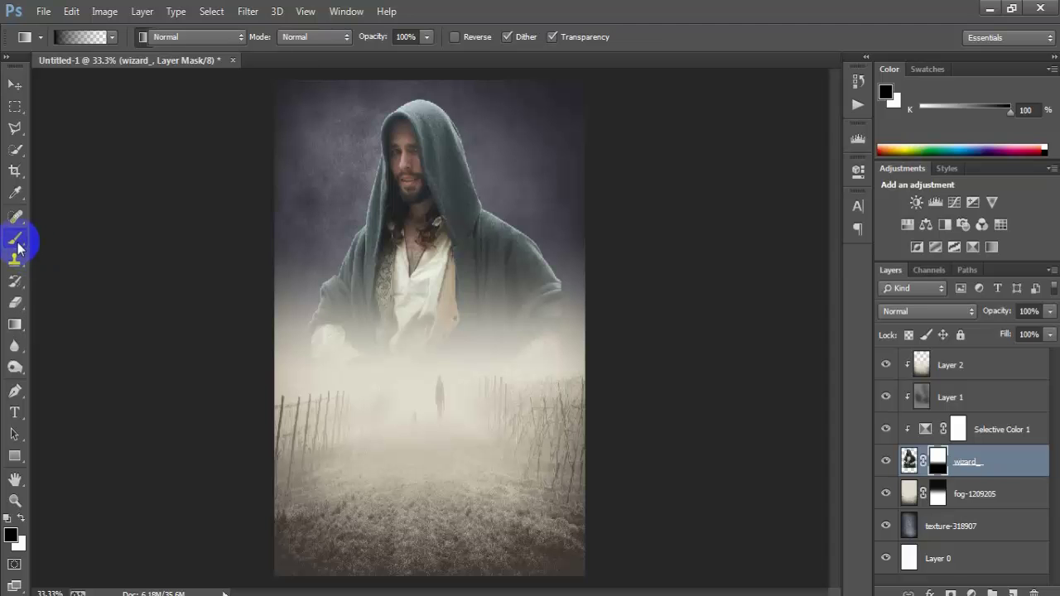
pyautogui.click(50, 236)
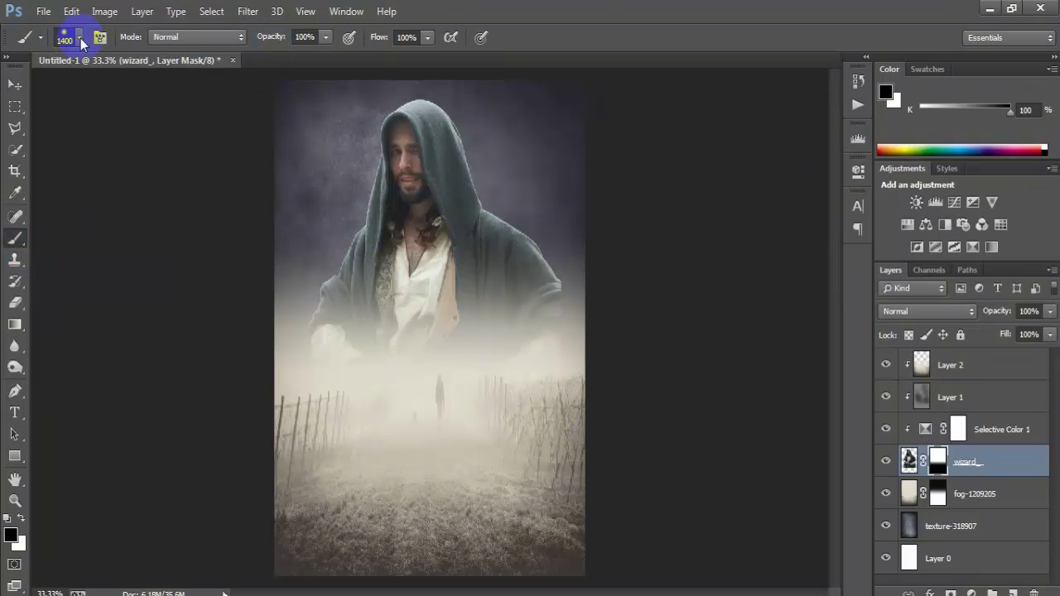
pyautogui.click(79, 39)
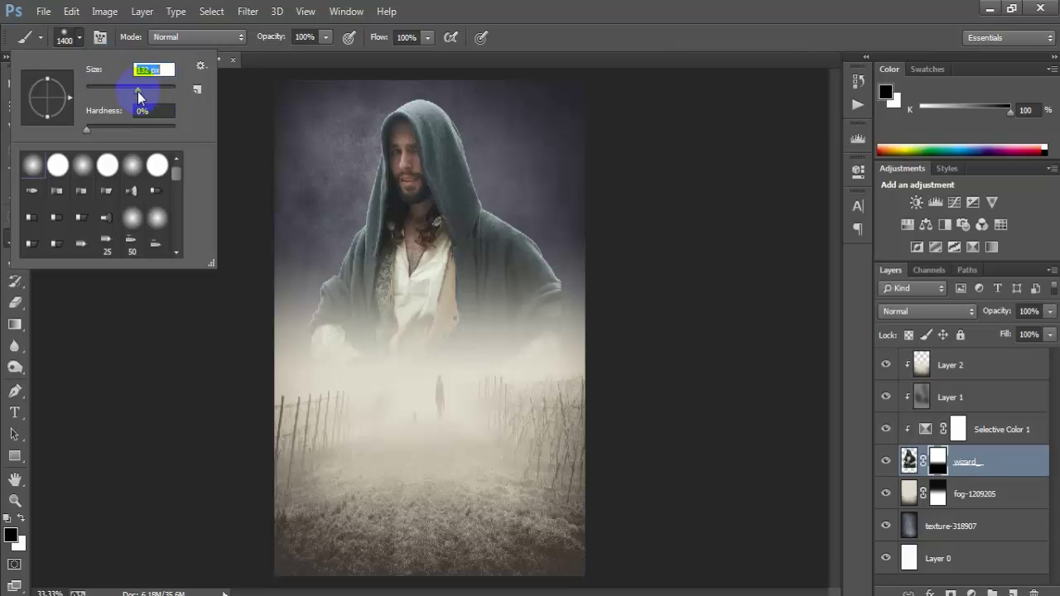
pyautogui.moveTo(137, 91); pyautogui.dragTo(551, 256)
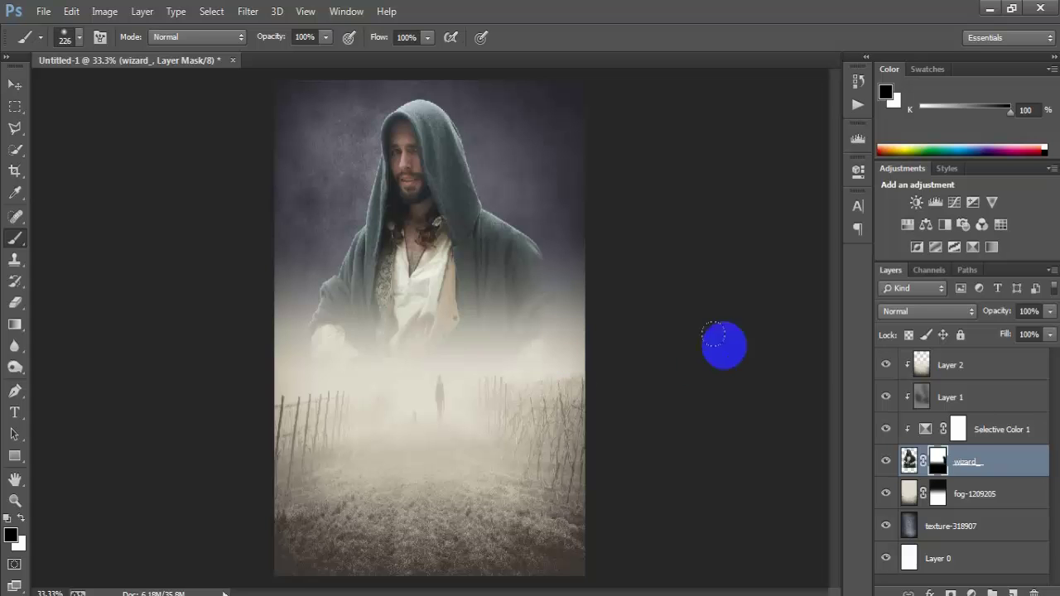
pyautogui.click(296, 350)
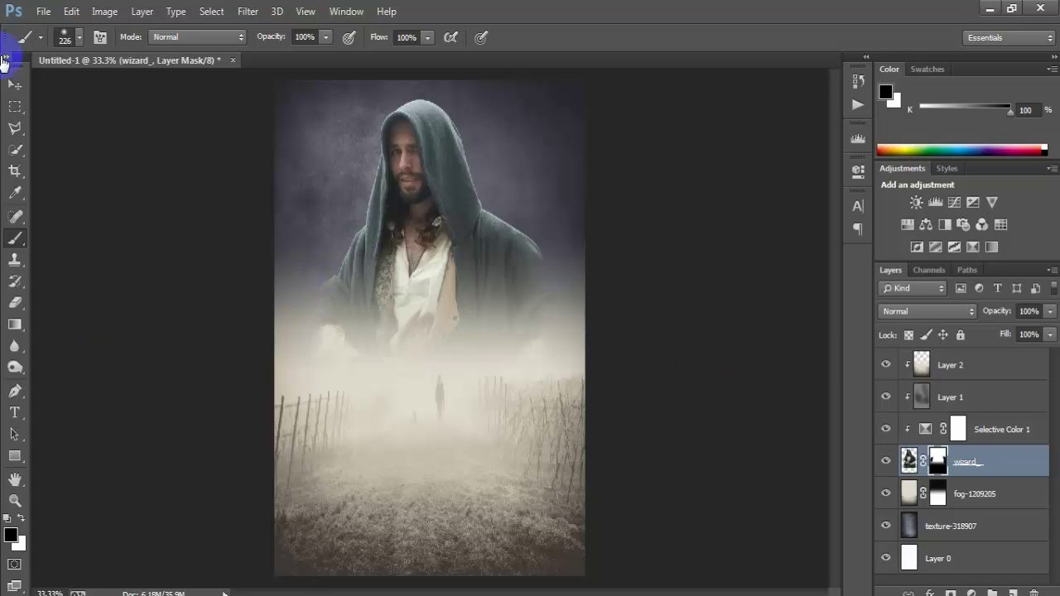
pyautogui.click(15, 87)
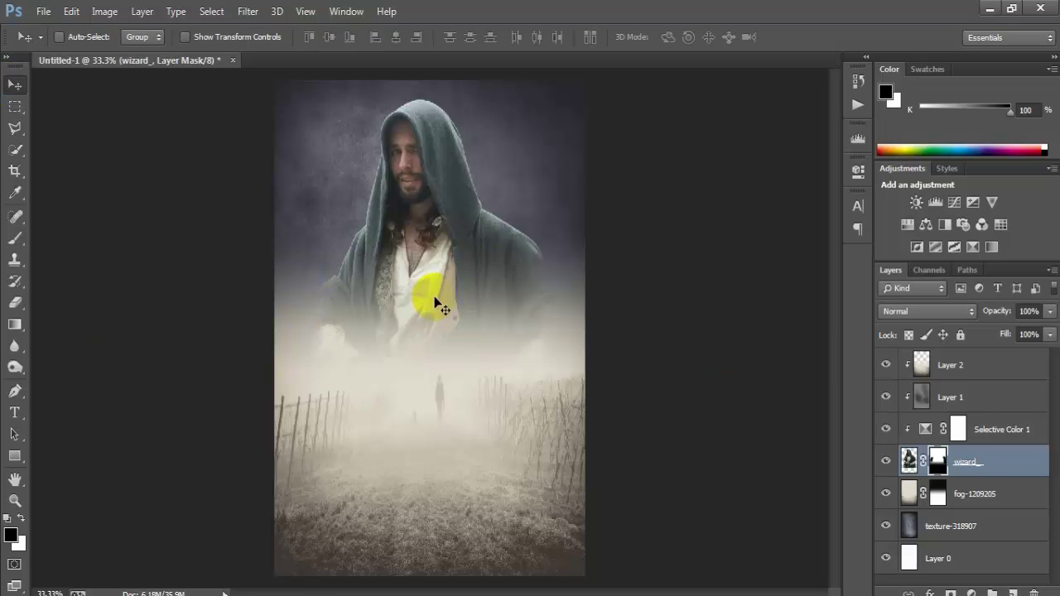
# - Scale the wizard_ layer to 115.91%, nudge it down, then select Layer 2
pyautogui.hotkey('ctrl', 't')
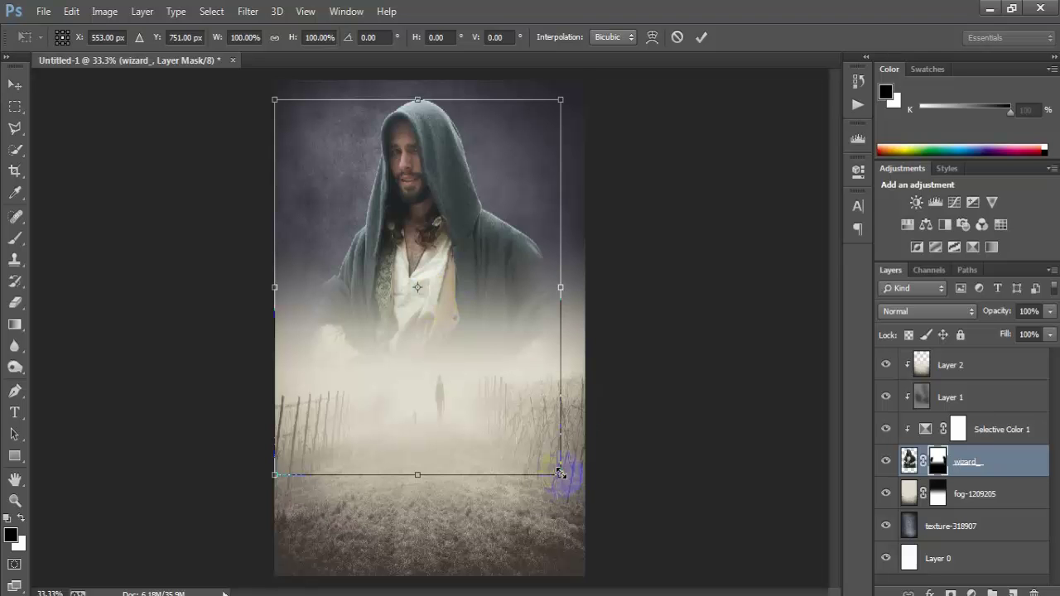
pyautogui.moveTo(560, 473); pyautogui.dragTo(587, 497)
pyautogui.moveTo(492, 279); pyautogui.dragTo(489, 306)
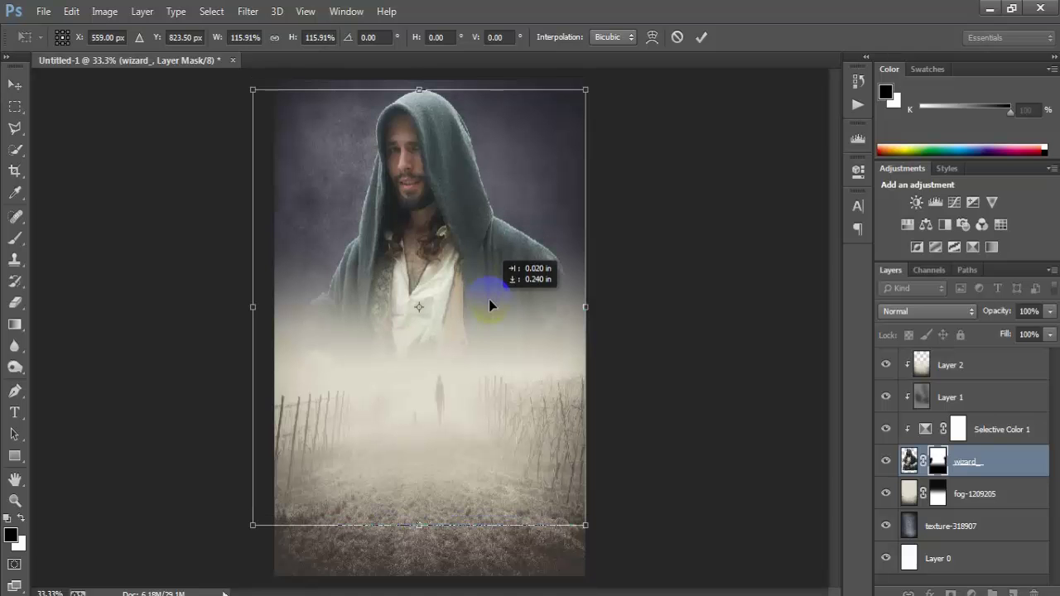
pyautogui.press('Return')
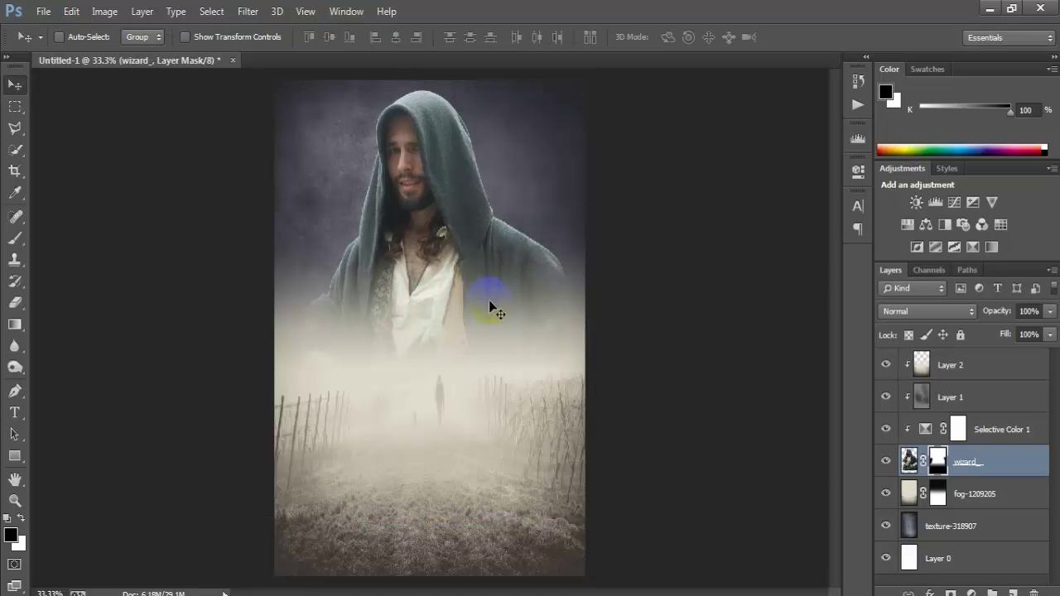
pyautogui.click(977, 496)
pyautogui.click(957, 379)
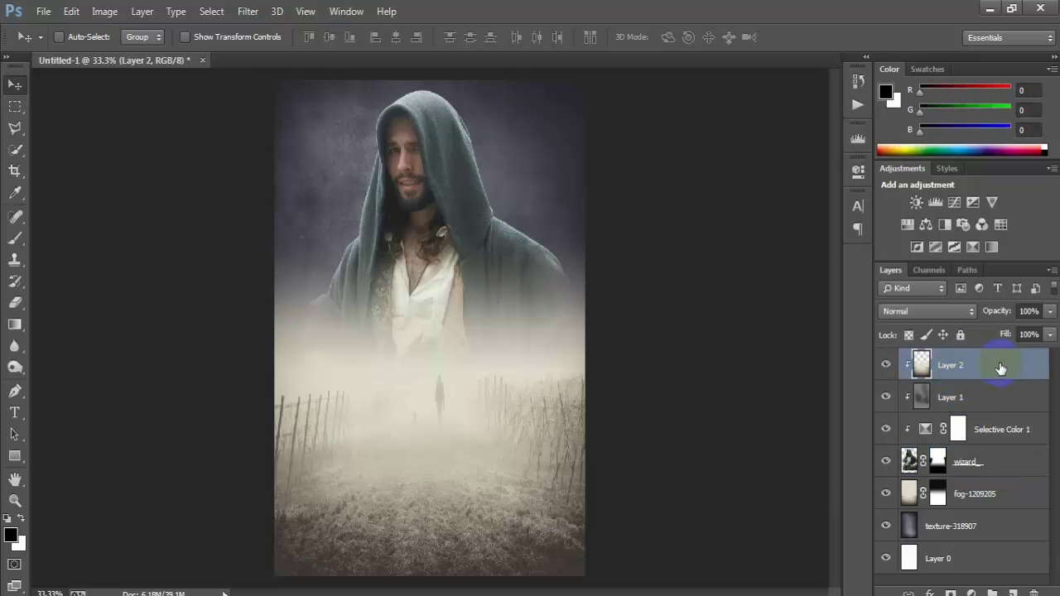
# - Create Layer 3 clipped to Layer 2, labelled Gray, in Overlay mode with 50% gray fill
pyautogui.keyDown('alt'); pyautogui.click(1012, 593); pyautogui.keyUp('alt')
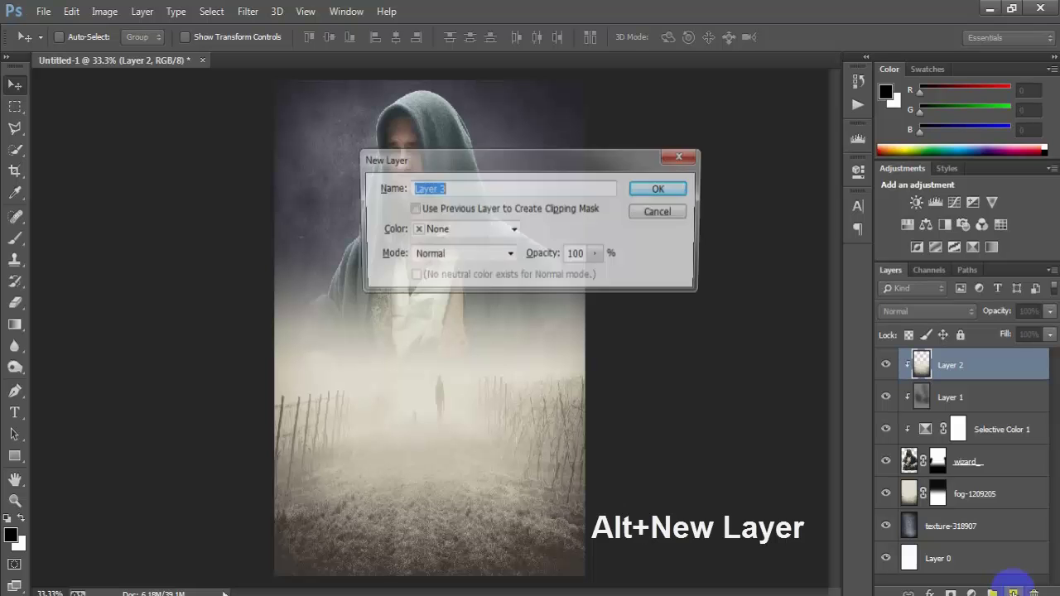
pyautogui.click(412, 210)
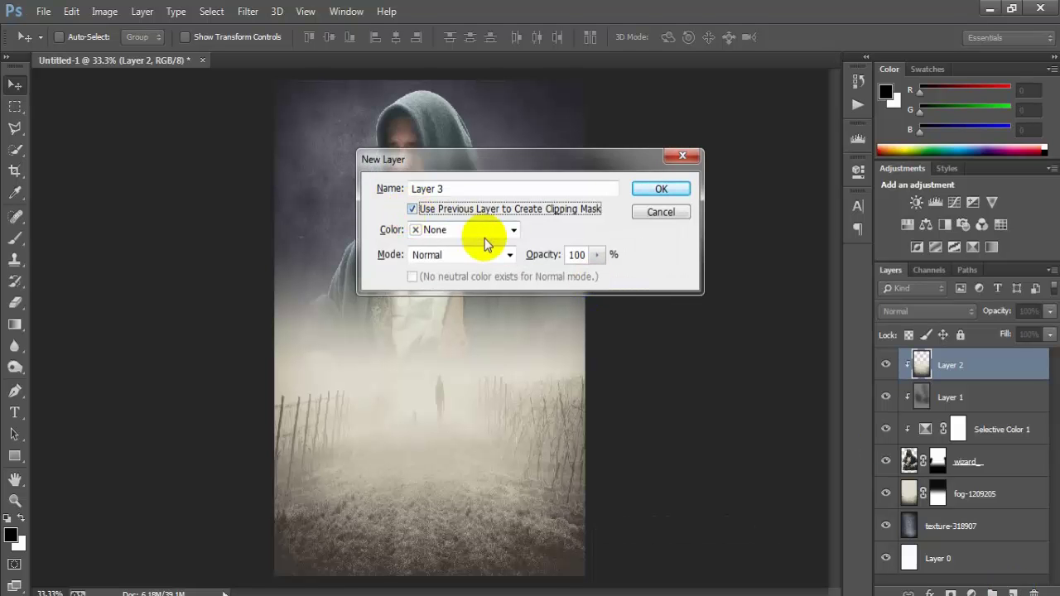
pyautogui.click(497, 231)
pyautogui.click(456, 375)
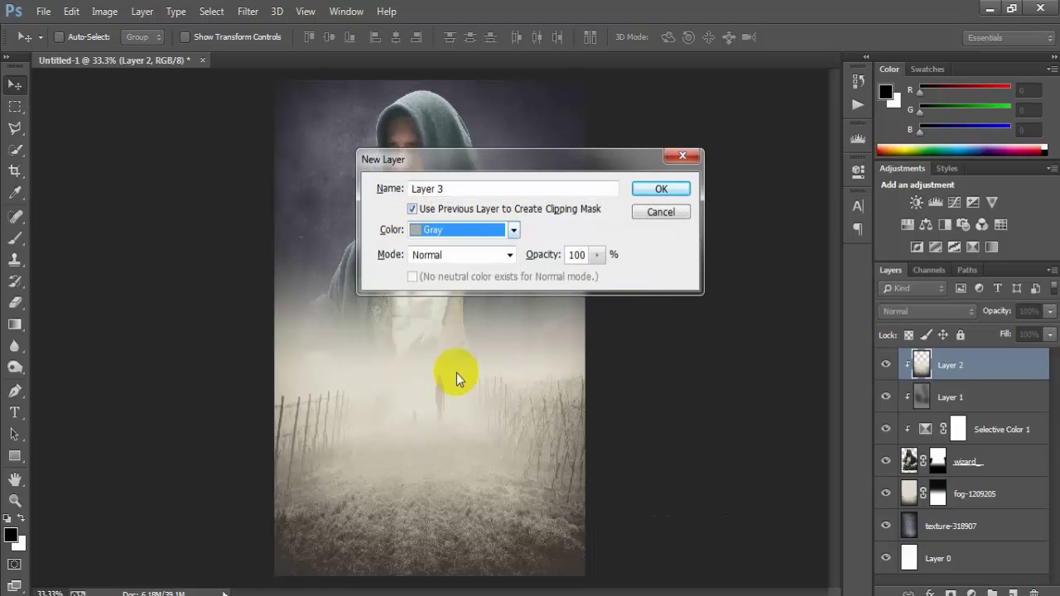
pyautogui.click(503, 256)
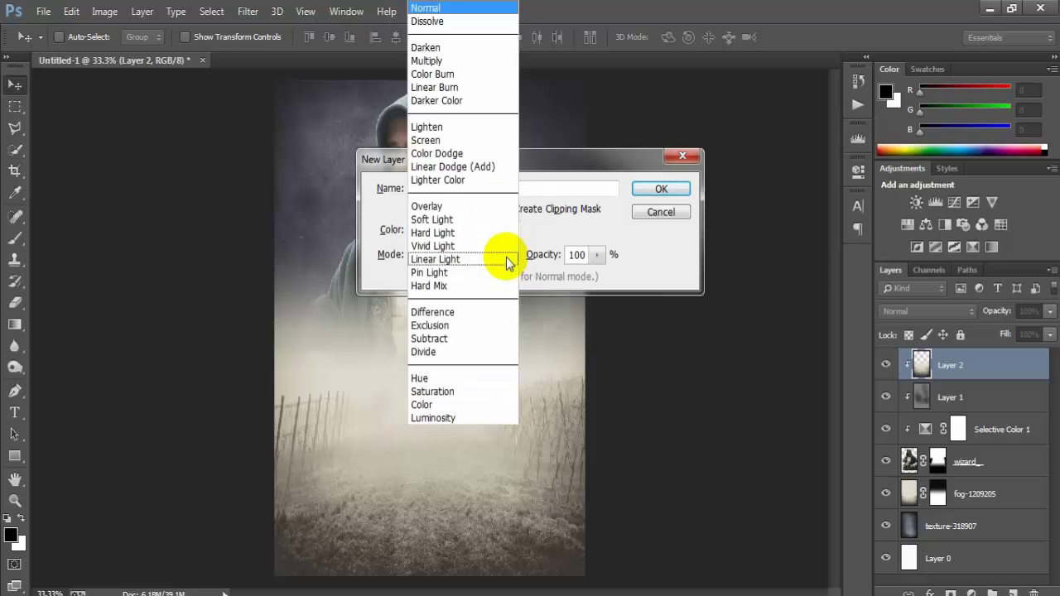
pyautogui.click(426, 206)
pyautogui.click(412, 277)
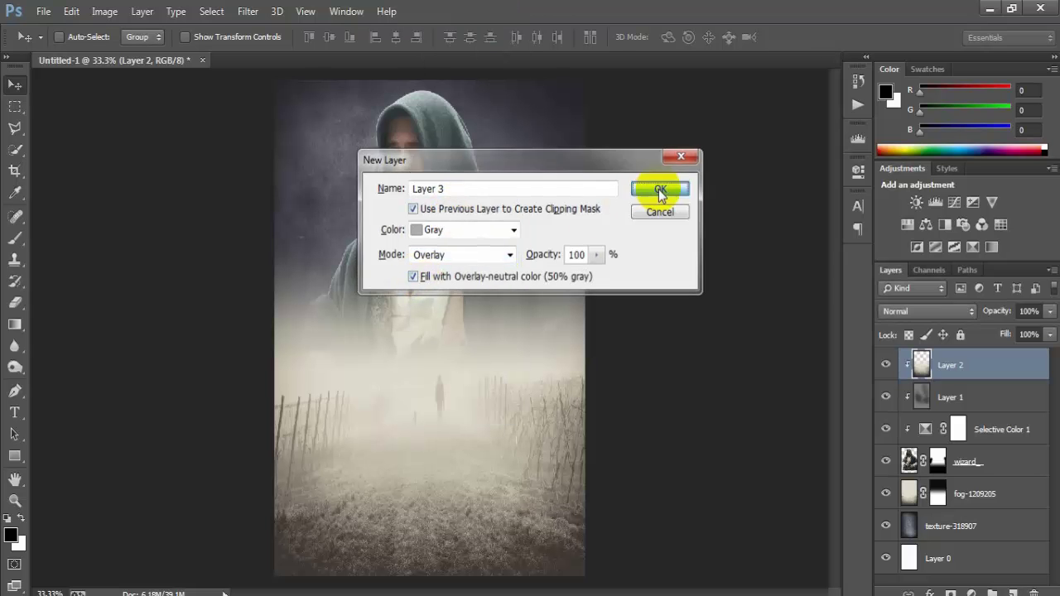
pyautogui.click(662, 189)
pyautogui.click(14, 367)
# - Burn the hood, face and chest on Layer 3 at 34% midtones, toggling the layer to compare
pyautogui.rightClick(15, 367)
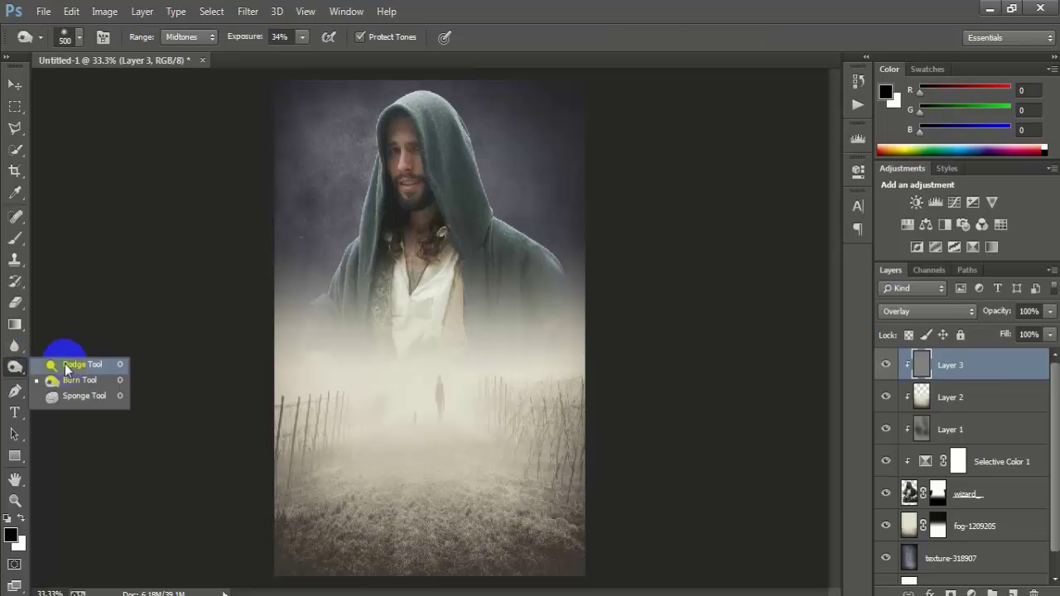
pyautogui.click(83, 380)
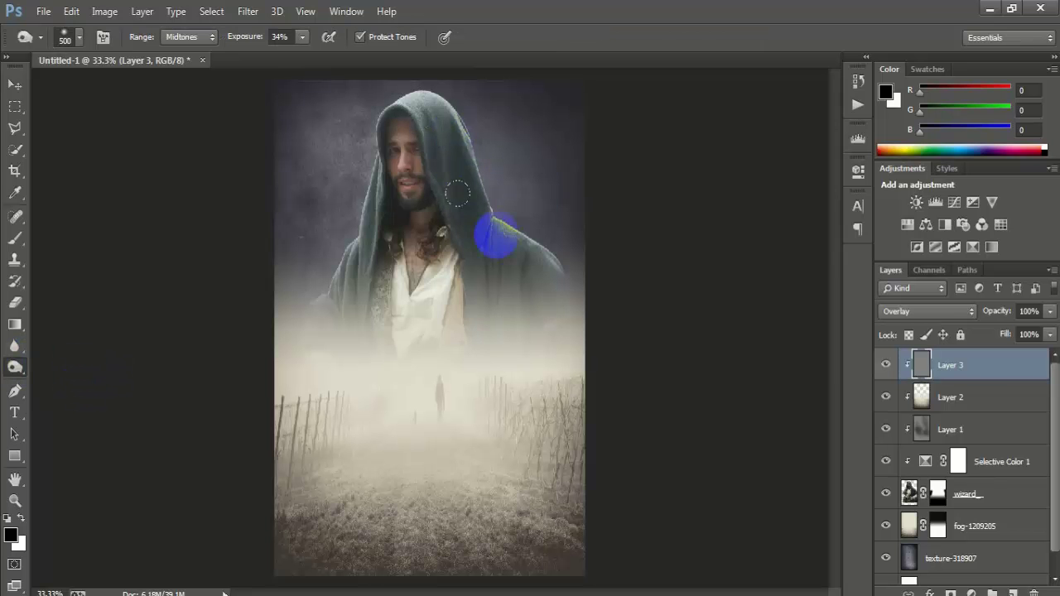
pyautogui.moveTo(422, 229)
pyautogui.mouseDown()
pyautogui.moveTo(316, 287)
pyautogui.moveTo(569, 310)
pyautogui.moveTo(281, 309)
pyautogui.moveTo(271, 299)
pyautogui.moveTo(568, 319)
pyautogui.mouseUp()
pyautogui.moveTo(389, 248)
pyautogui.mouseDown()
pyautogui.moveTo(386, 291)
pyautogui.moveTo(365, 201)
pyautogui.moveTo(425, 307)
pyautogui.moveTo(418, 321)
pyautogui.moveTo(501, 237)
pyautogui.mouseUp()
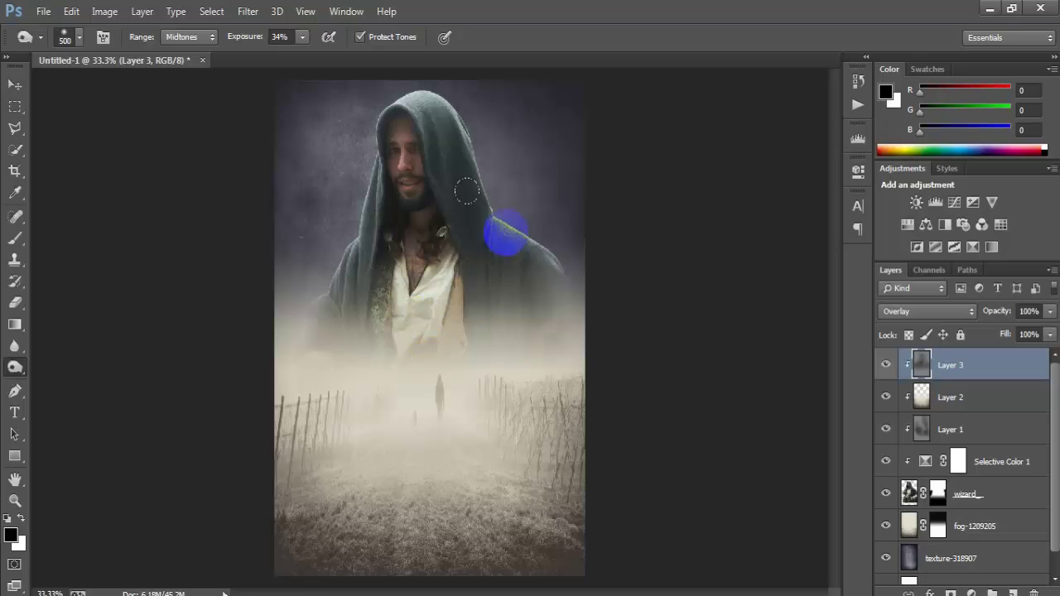
pyautogui.click(886, 364)
pyautogui.click(886, 365)
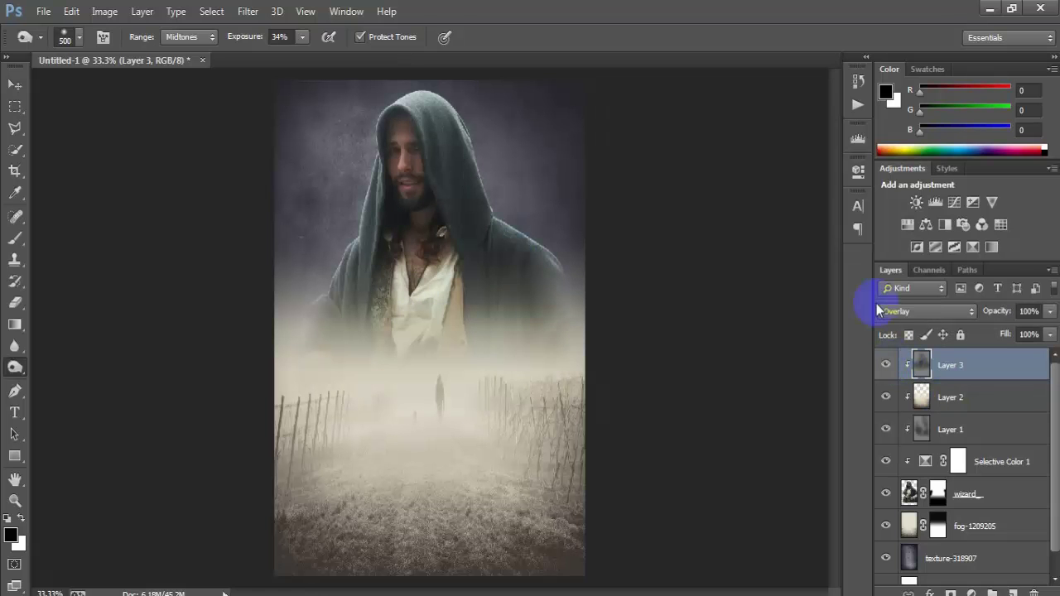
pyautogui.click(11, 86)
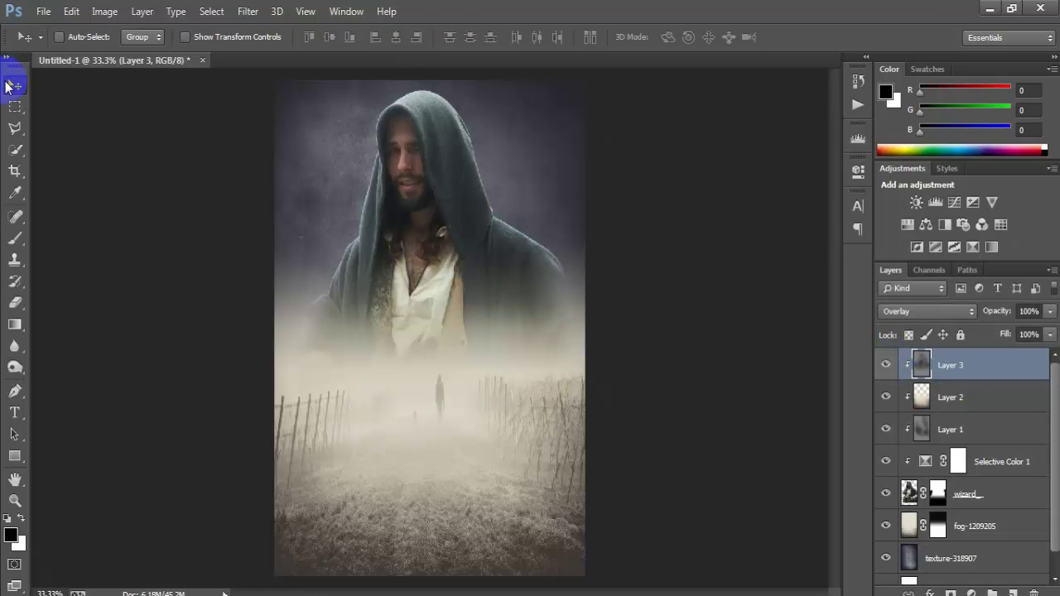
# - Add a new empty layer above the fog-1209205 layer
pyautogui.moveTo(489, 348); pyautogui.dragTo(470, 374)
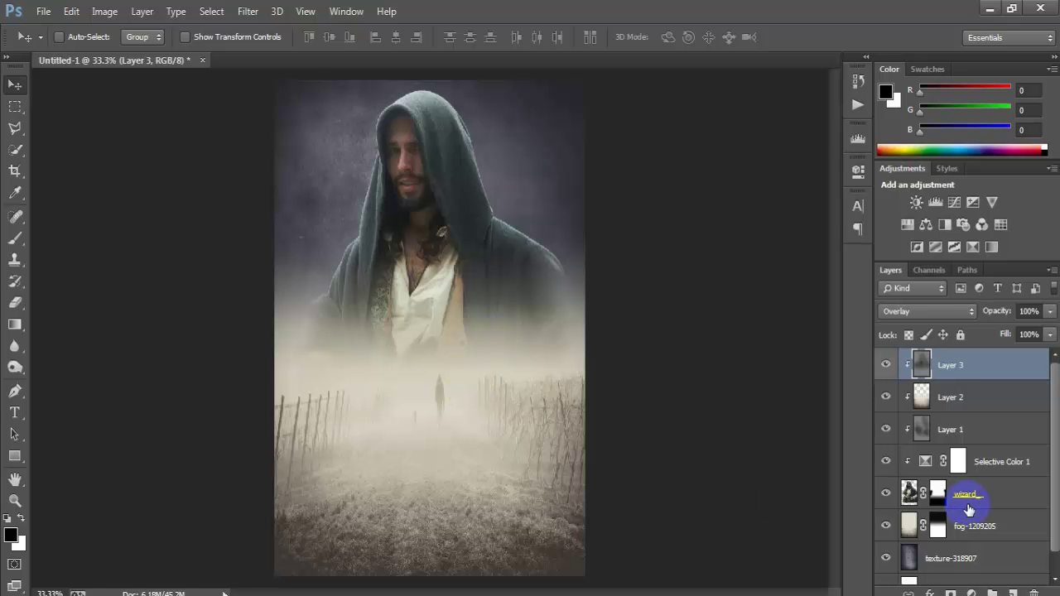
pyautogui.scroll(-1, 981, 542)
pyautogui.click(931, 505)
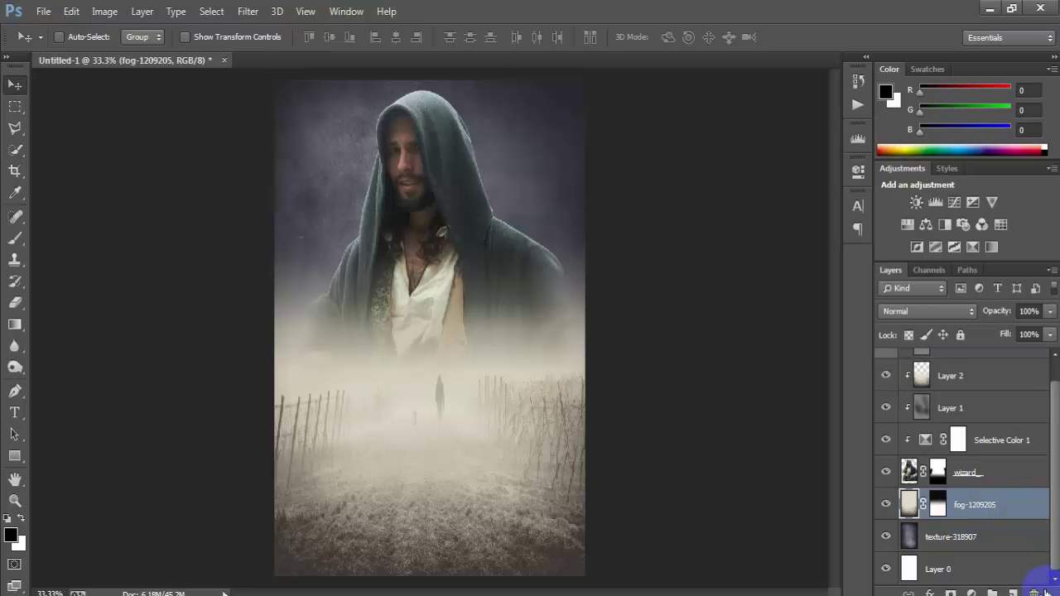
pyautogui.click(1013, 593)
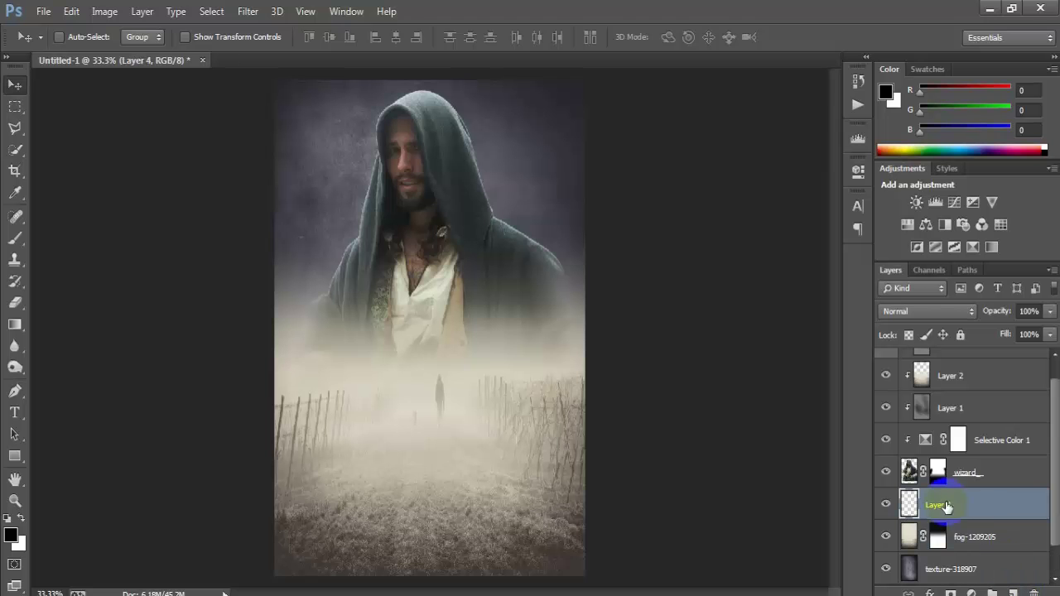
# - With the Brush Tool, load the downloaded splatter brush set into the preset picker
pyautogui.click(16, 240)
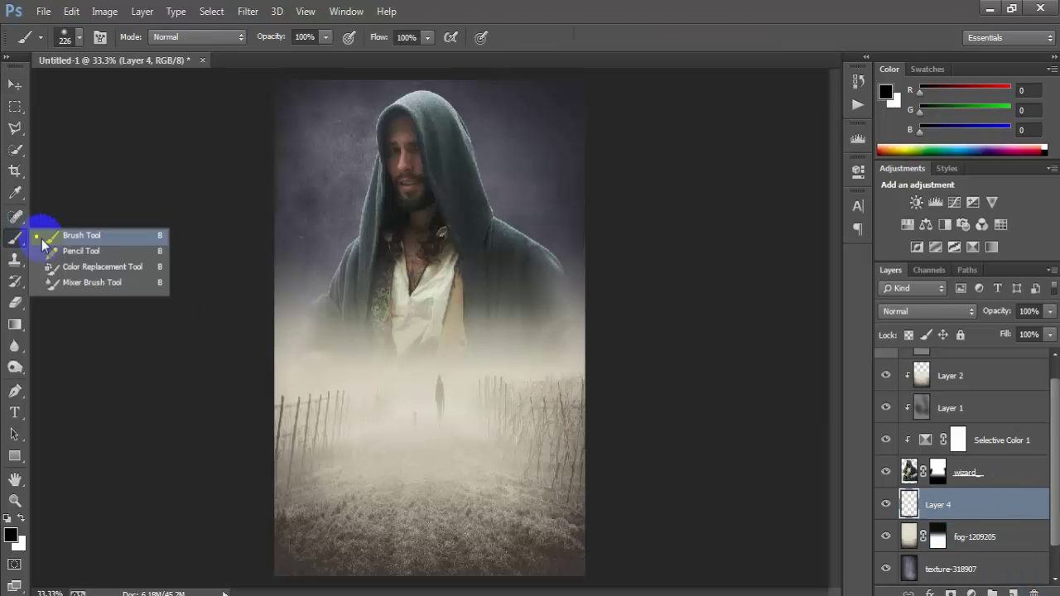
pyautogui.click(87, 237)
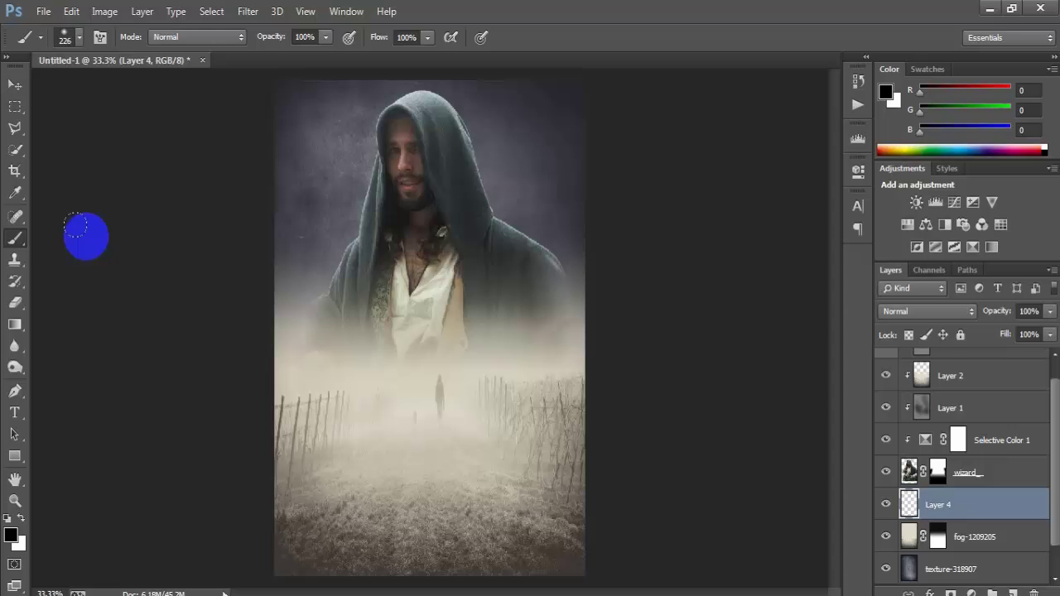
pyautogui.click(79, 37)
pyautogui.click(200, 66)
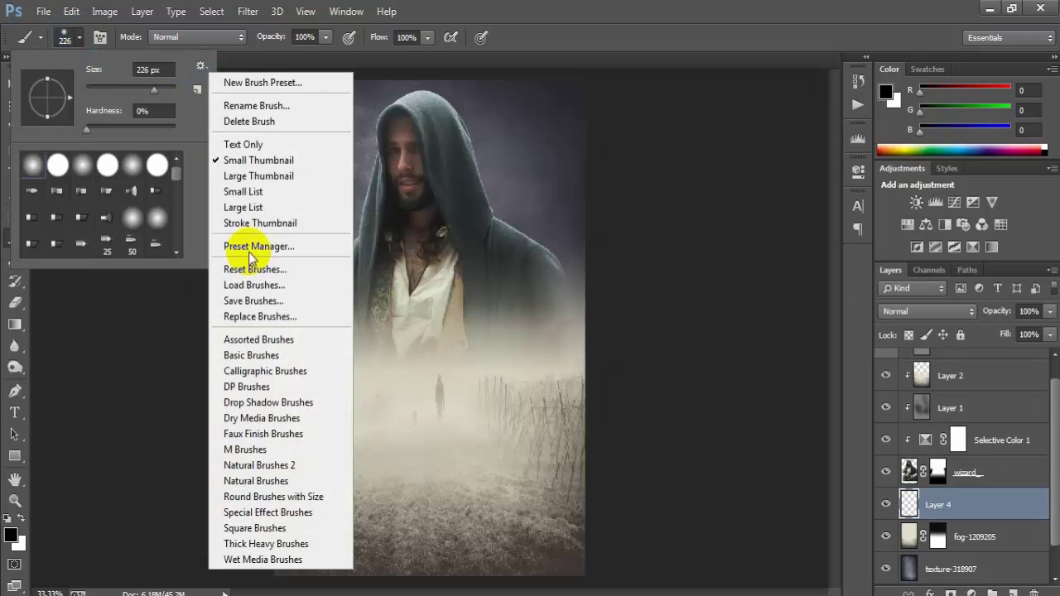
pyautogui.click(258, 286)
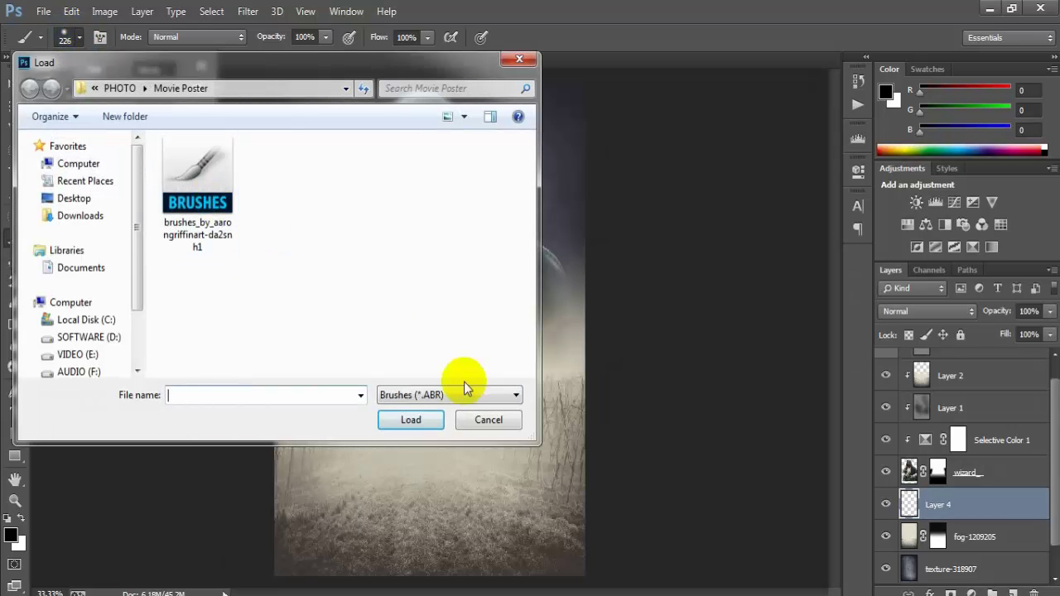
pyautogui.click(487, 419)
# - Choose splatter brush 512 and set its size to 1500 px
pyautogui.moveTo(175, 159); pyautogui.dragTo(175, 225)
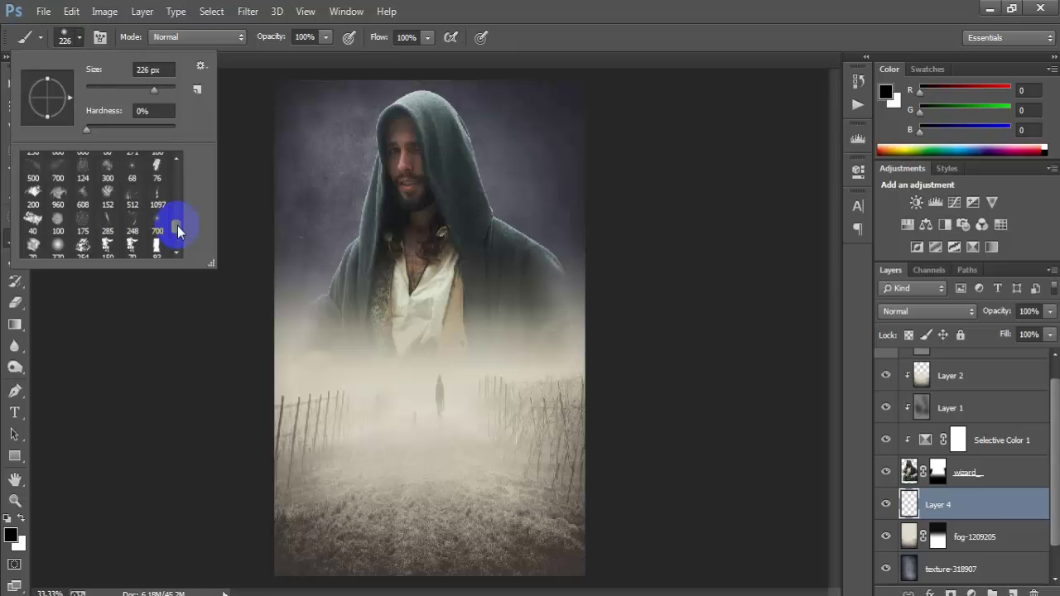
pyautogui.click(130, 200)
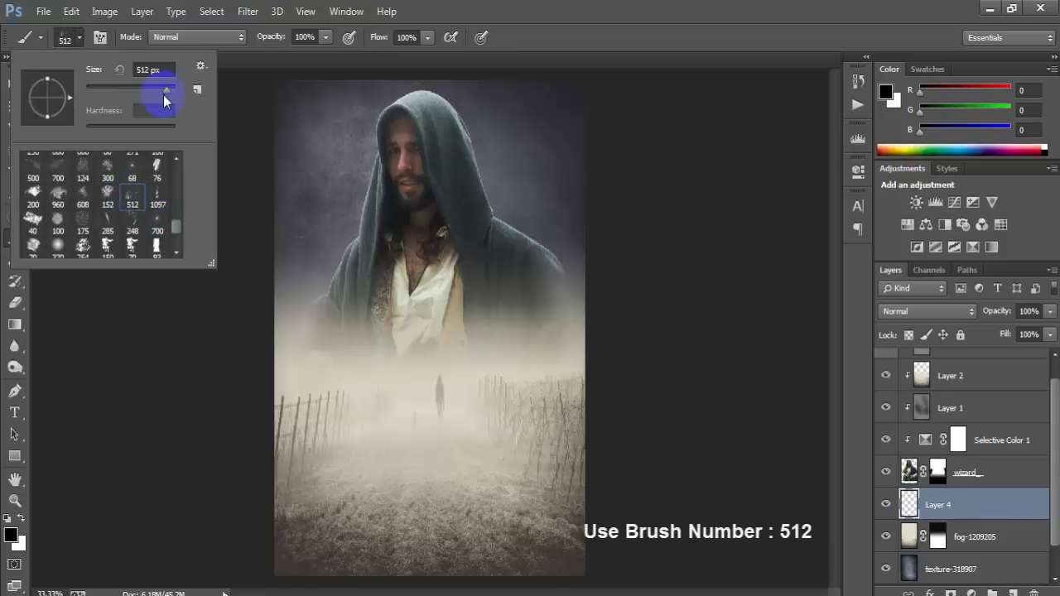
pyautogui.write('1500')
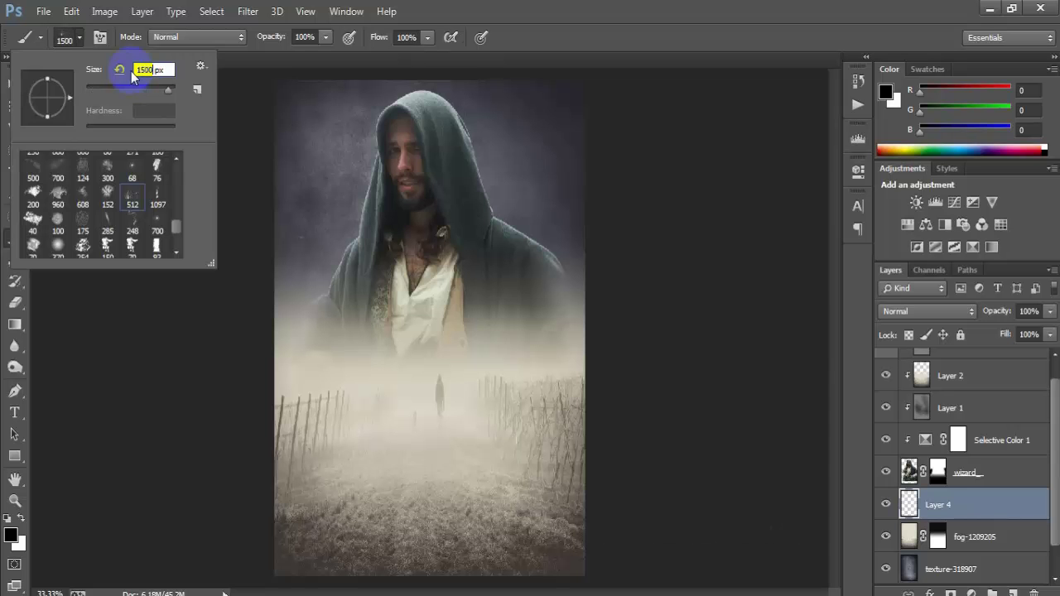
pyautogui.click(497, 262)
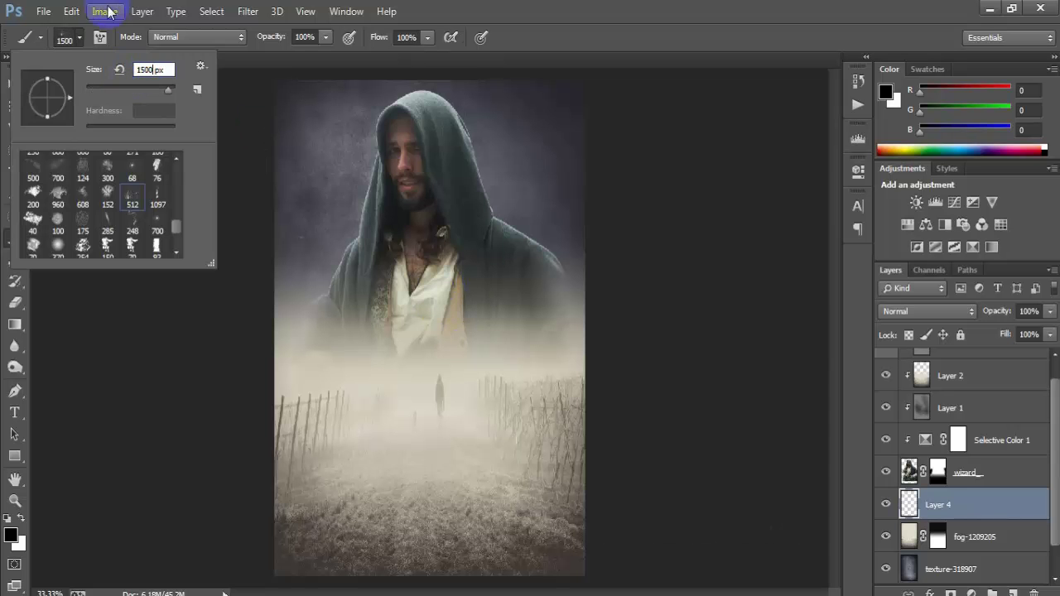
pyautogui.click(83, 38)
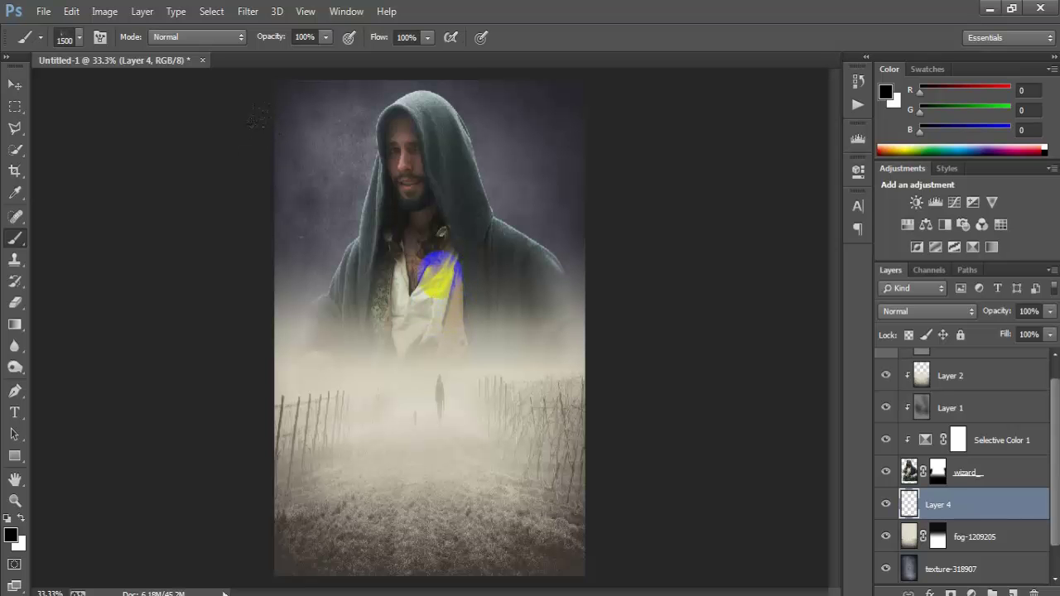
# - Stamp black splatters on Layer 4, then scale them to about 93% width around the figure
pyautogui.click(437, 275)
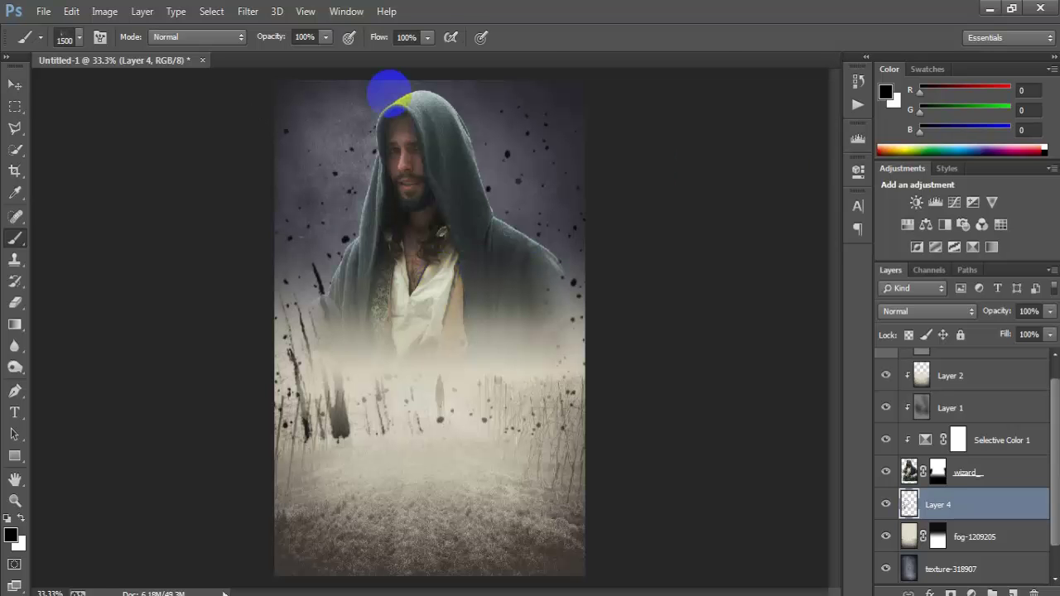
pyautogui.click(14, 84)
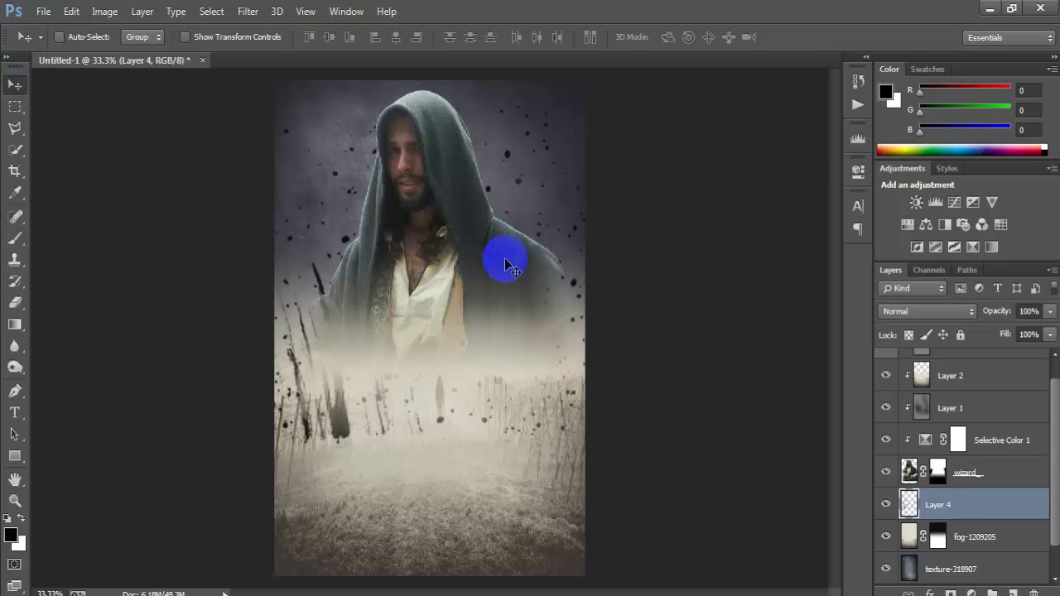
pyautogui.hotkey('ctrl', 't')
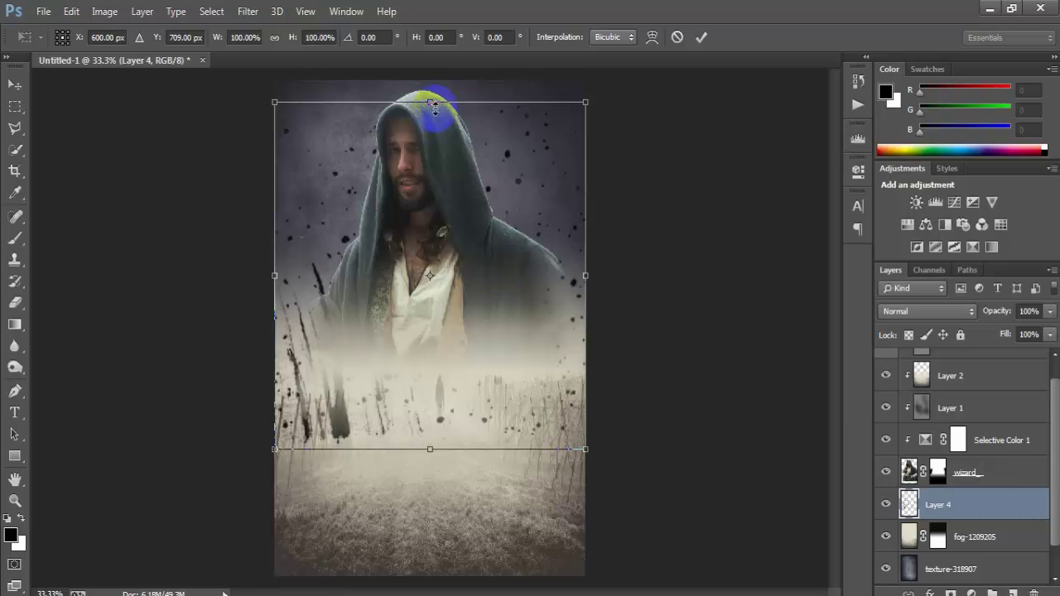
pyautogui.moveTo(430, 103); pyautogui.dragTo(429, 91)
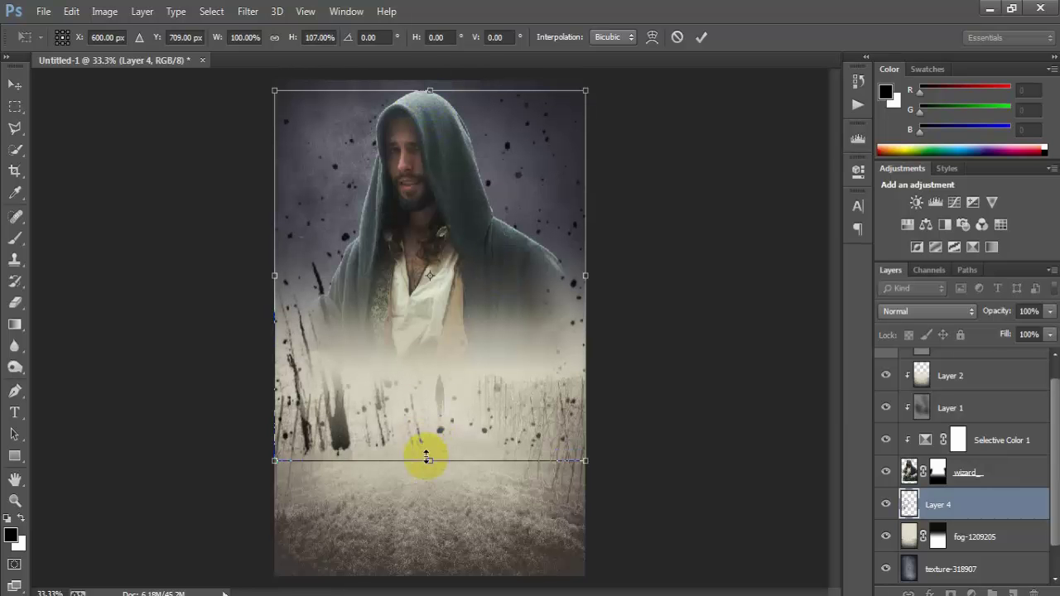
pyautogui.moveTo(586, 461); pyautogui.dragTo(577, 447)
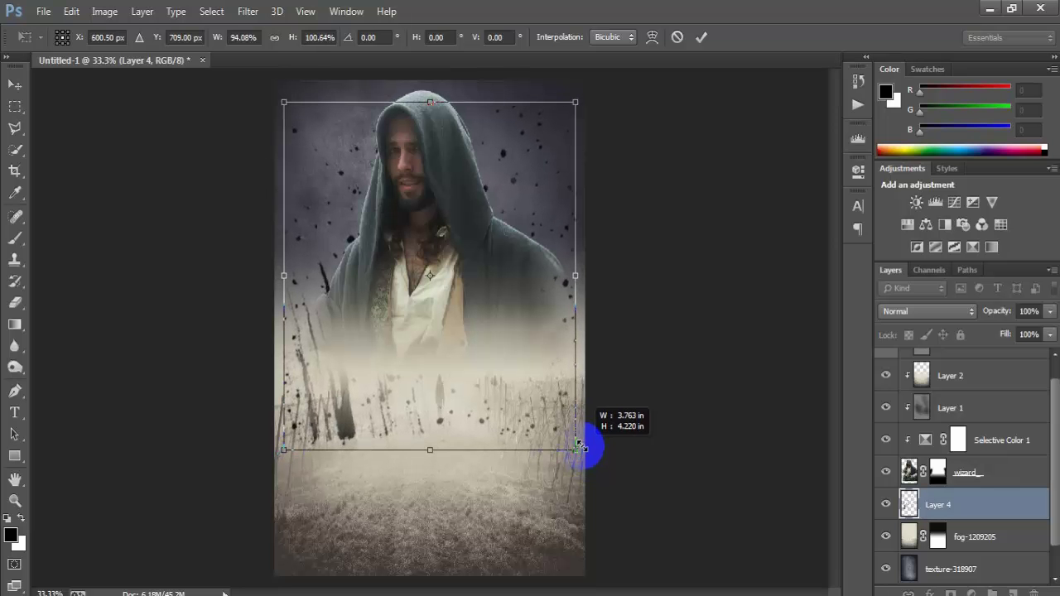
pyautogui.moveTo(382, 270); pyautogui.dragTo(384, 253)
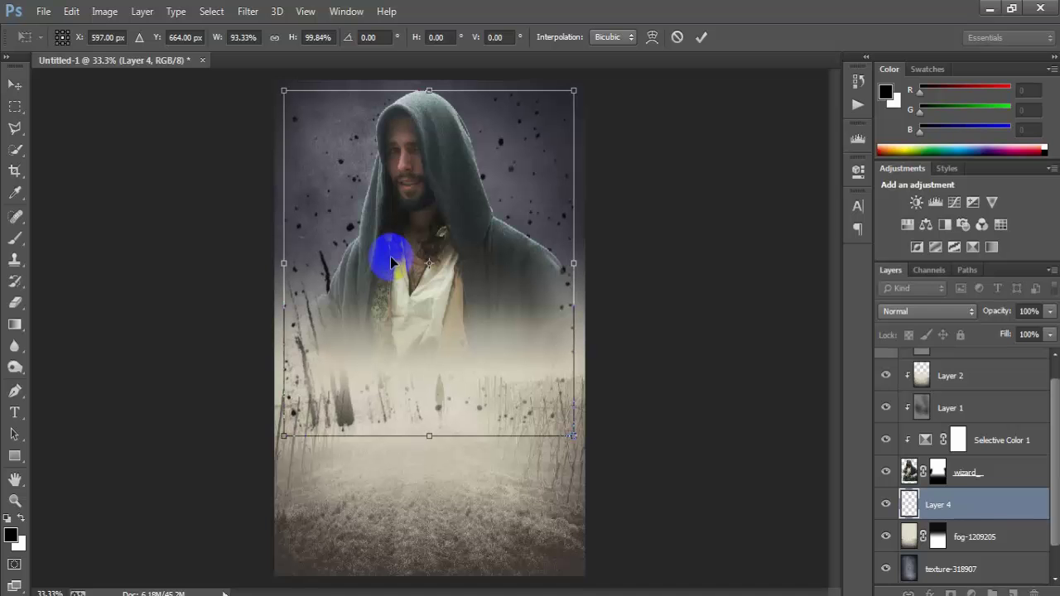
pyautogui.press('Return')
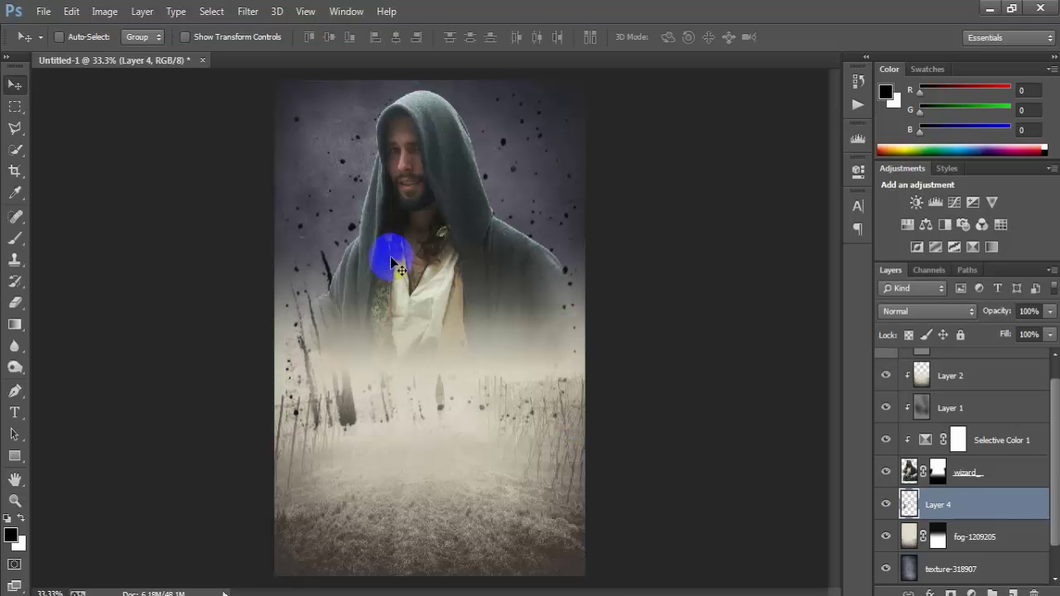
pyautogui.moveTo(390, 257); pyautogui.dragTo(433, 263)
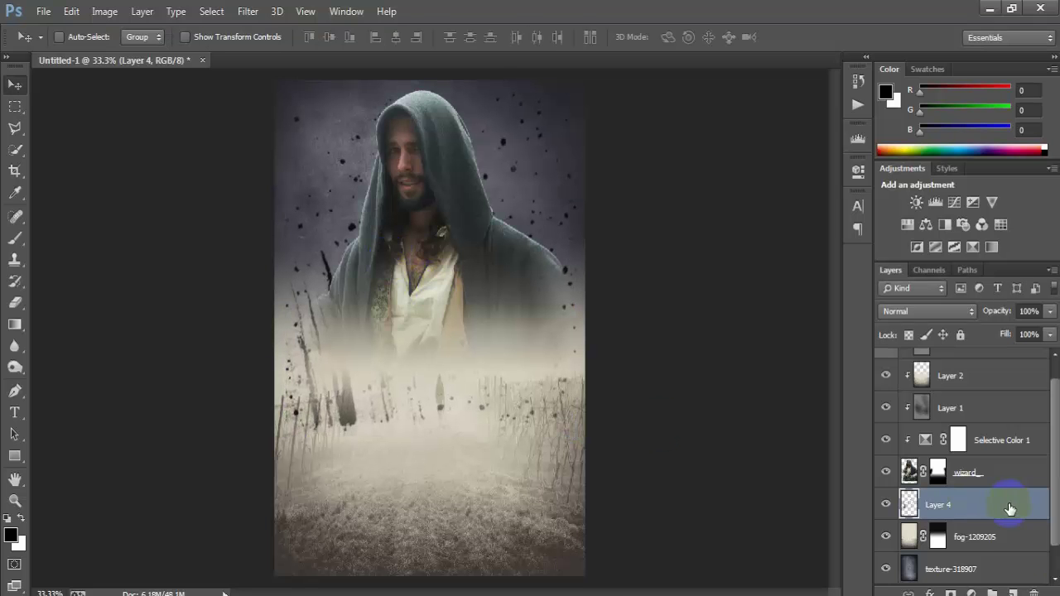
# - Add a layer mask to Layer 4 and drag a gradient upward from the canvas bottom
pyautogui.click(949, 593)
pyautogui.click(937, 504)
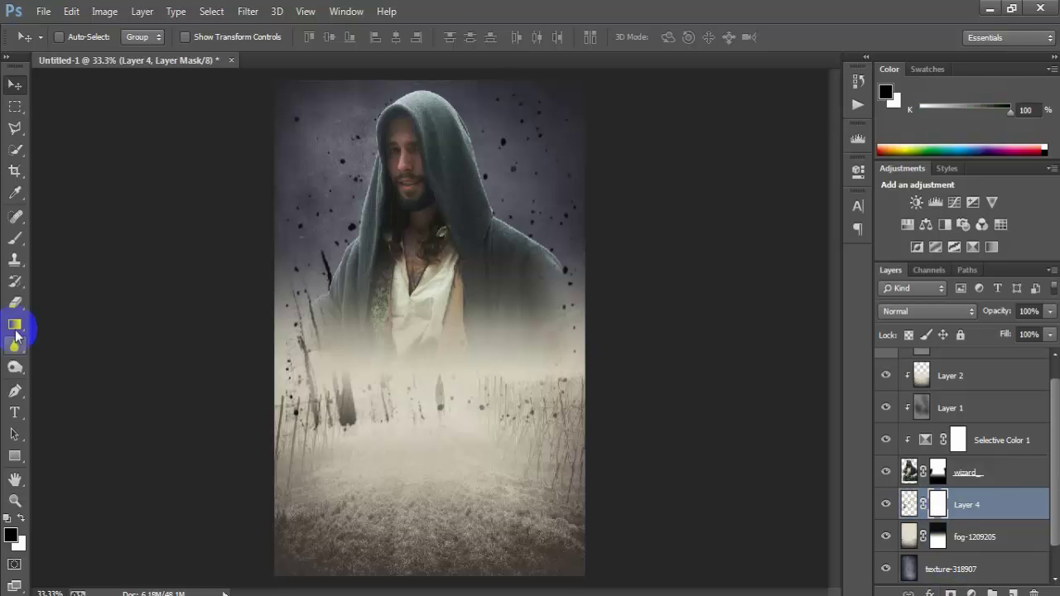
pyautogui.click(15, 325)
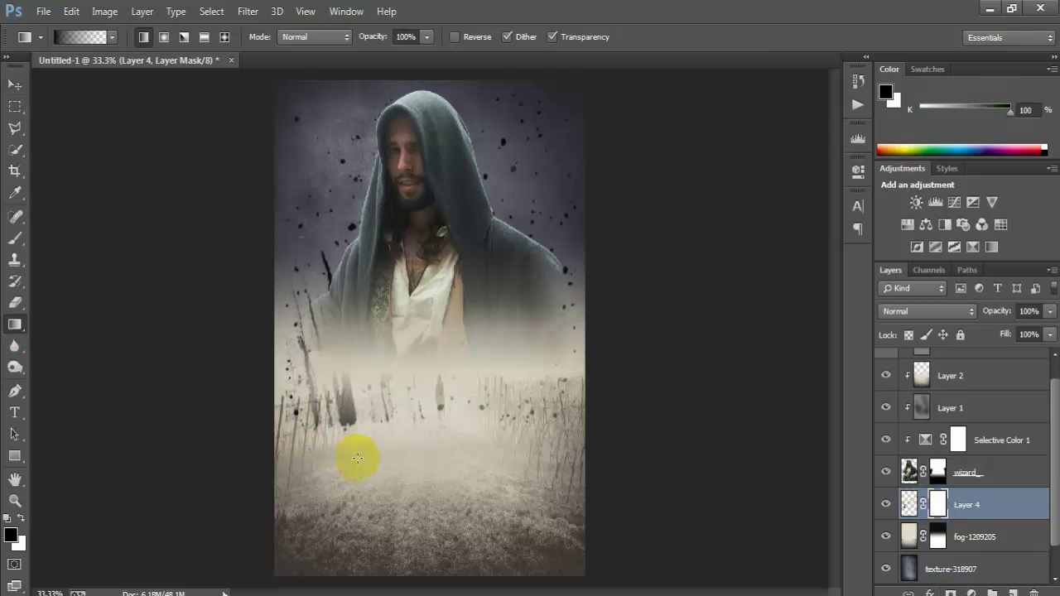
pyautogui.moveTo(356, 458); pyautogui.dragTo(355, 407)
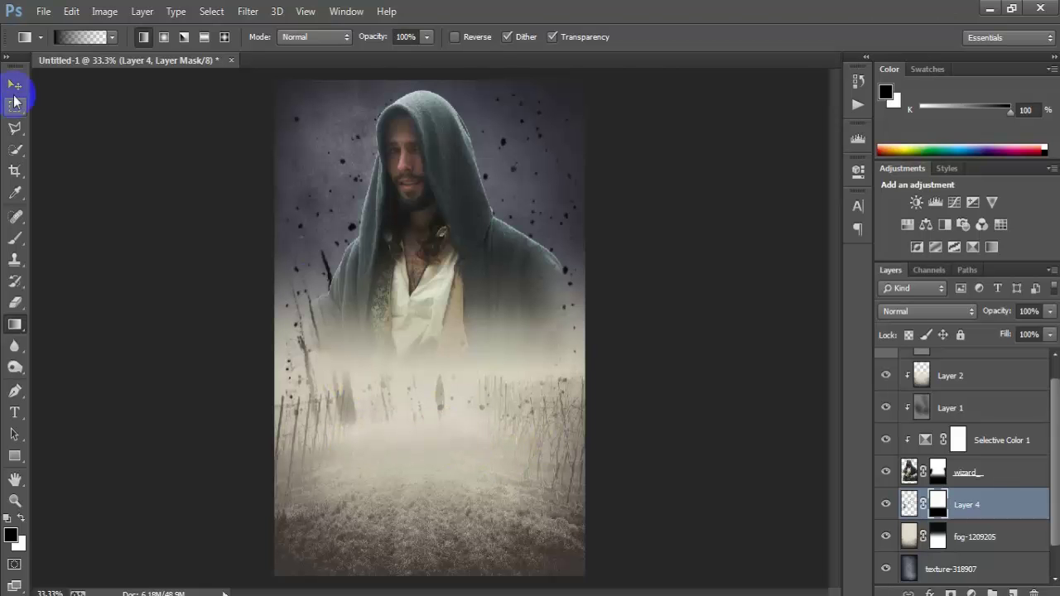
pyautogui.click(15, 84)
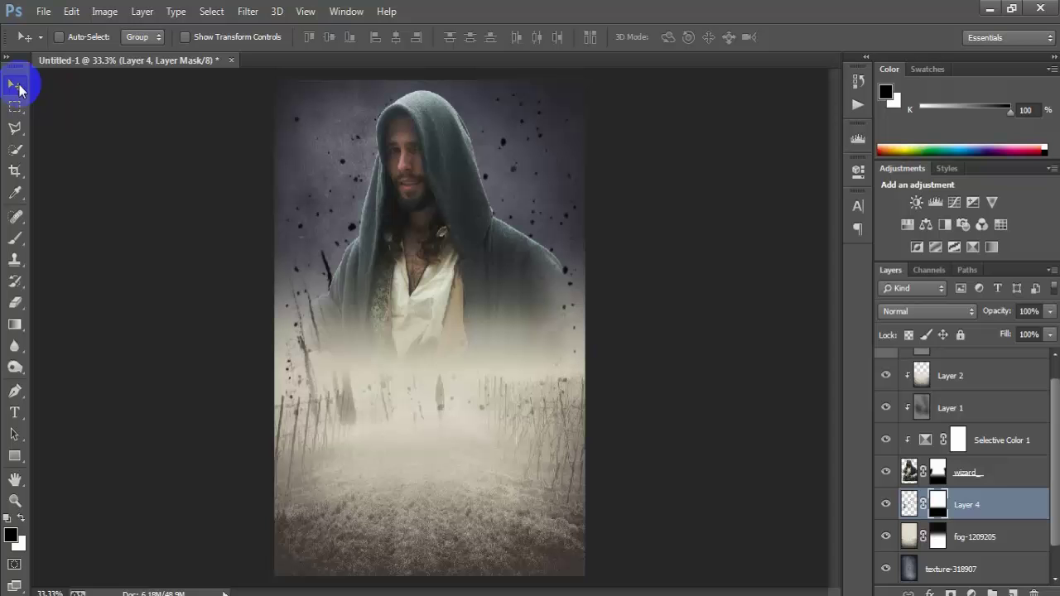
# - Add a Gradient Fill layer and set its starting colour stop to e9ca7e
pyautogui.click(972, 593)
pyautogui.click(965, 251)
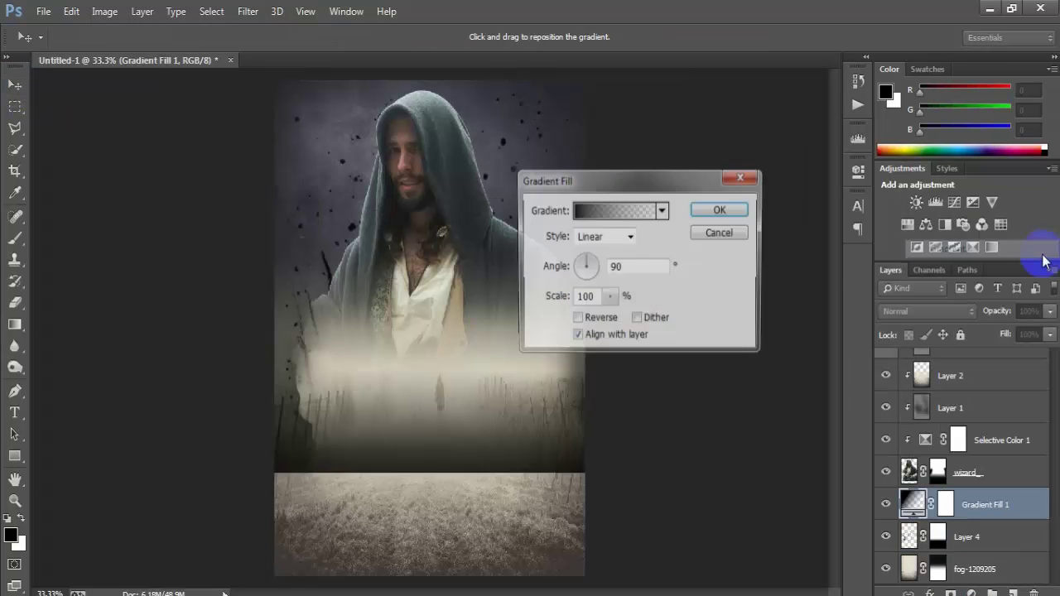
pyautogui.click(623, 211)
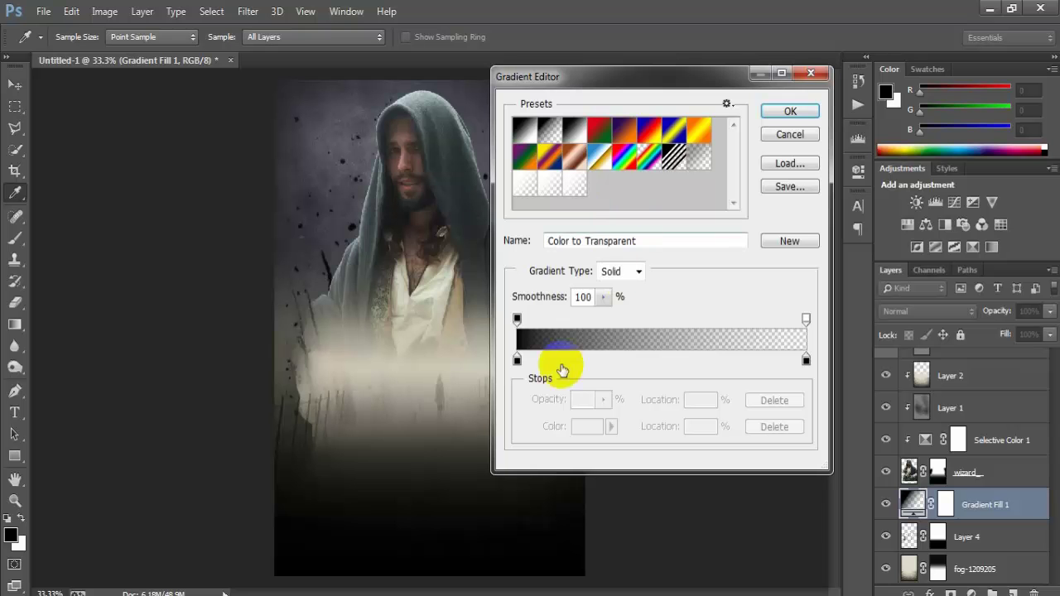
pyautogui.click(517, 362)
pyautogui.click(587, 426)
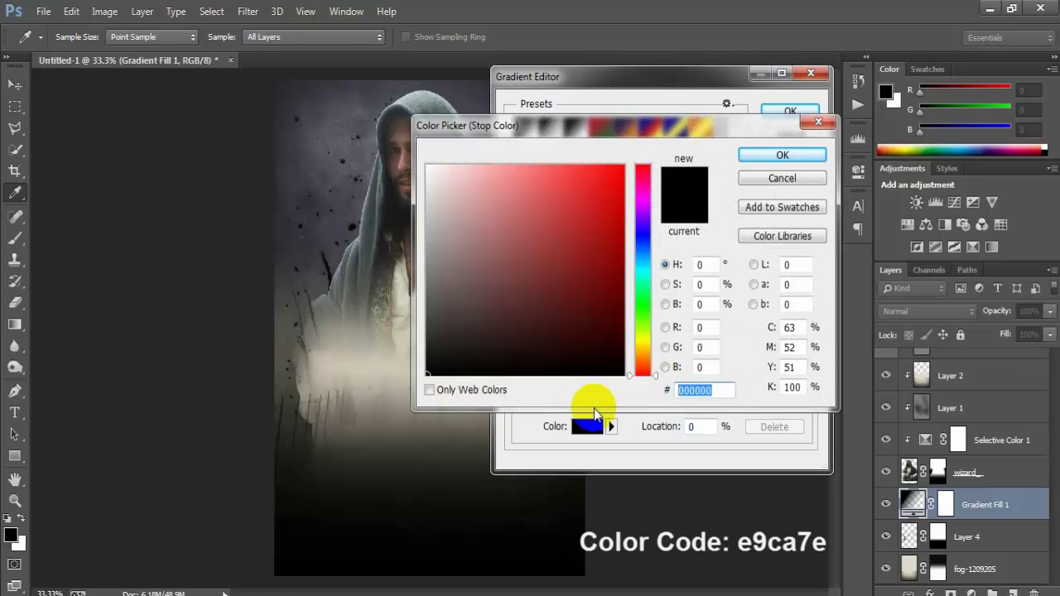
pyautogui.write('e9')
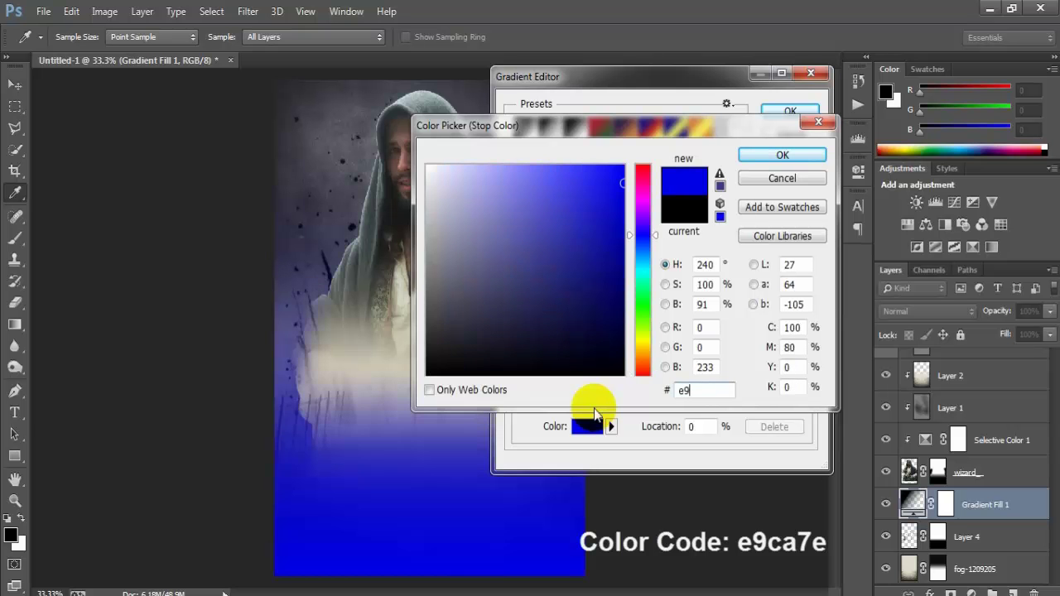
pyautogui.write('ca')
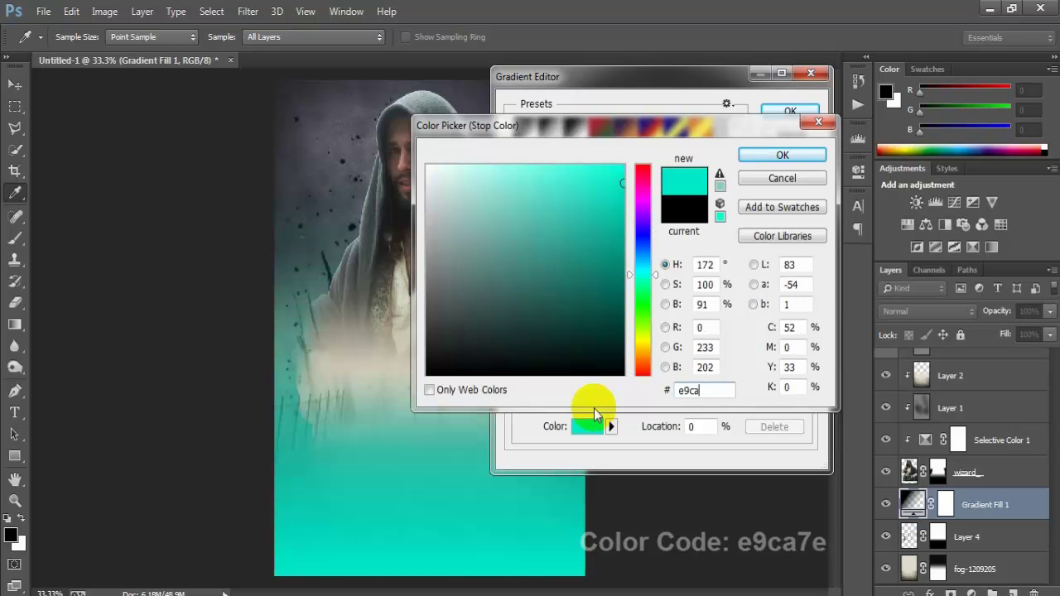
pyautogui.write('7e')
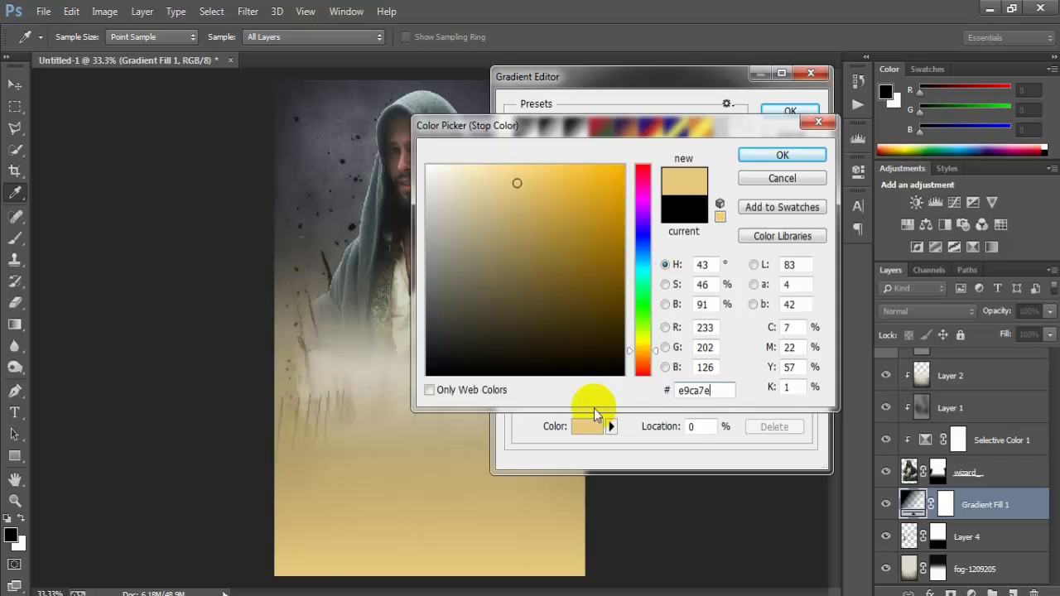
pyautogui.click(749, 154)
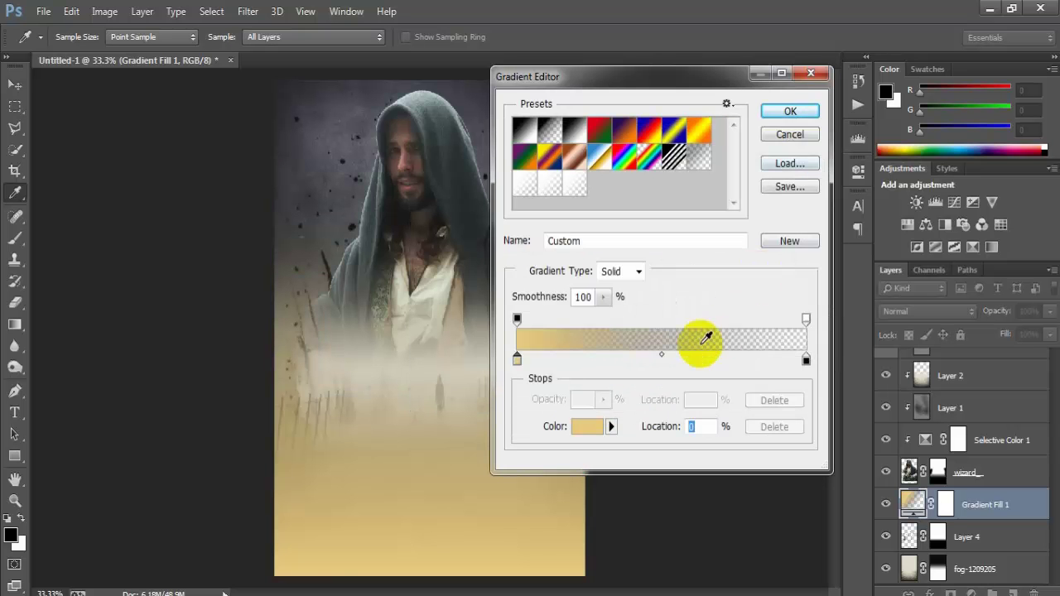
# - Add a middle gradient stop at 50% coloured tan b2a06e
pyautogui.click(662, 363)
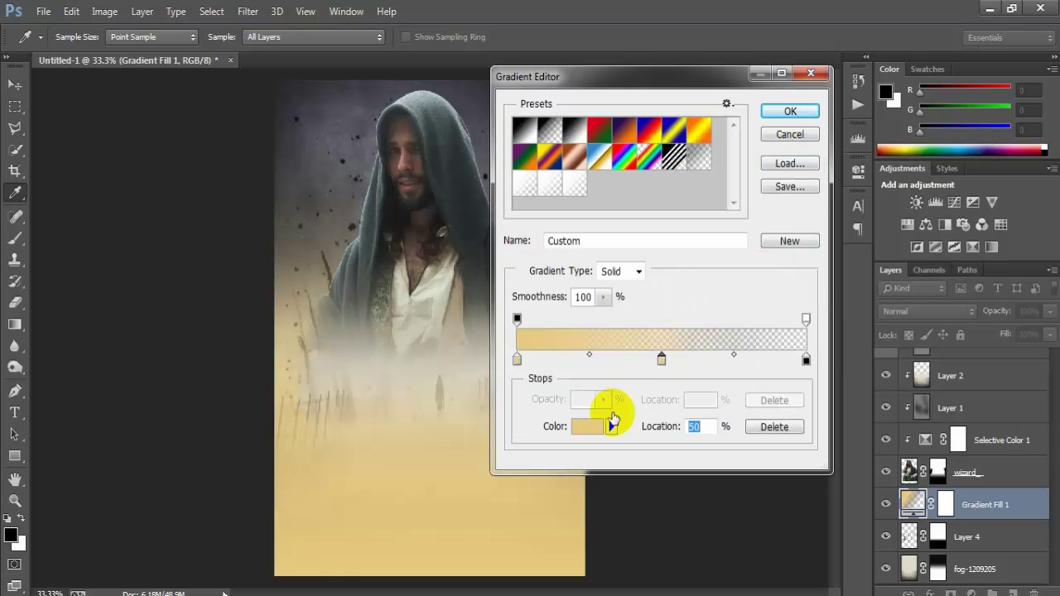
pyautogui.click(591, 425)
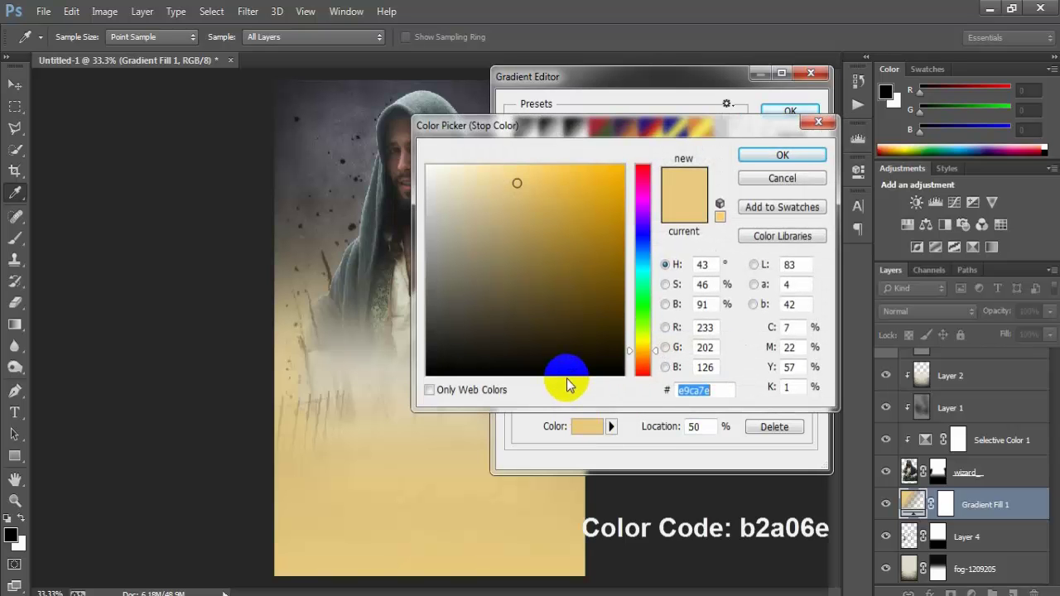
pyautogui.write('b2')
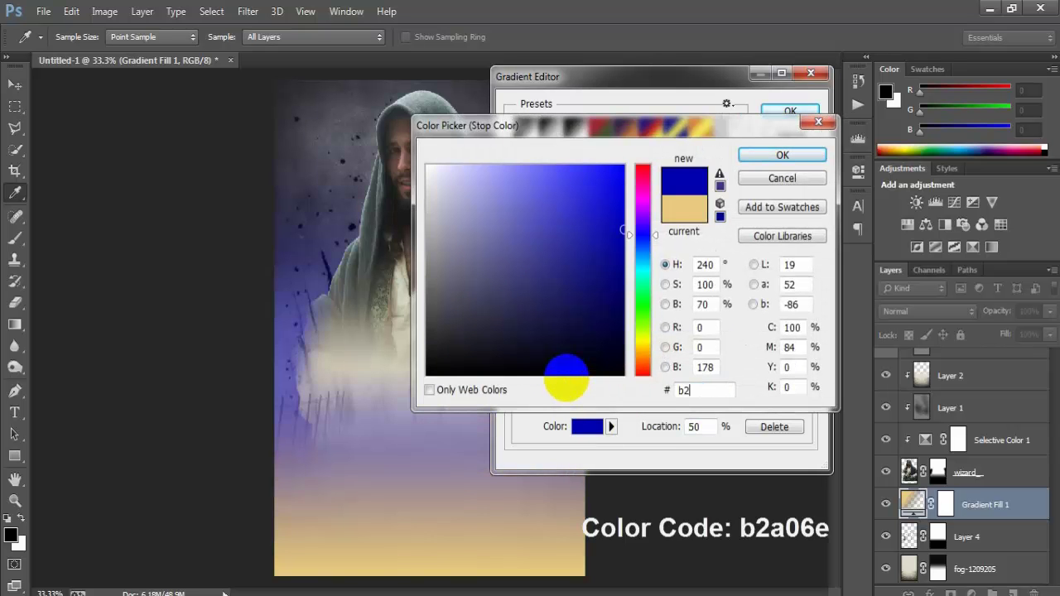
pyautogui.write('a0')
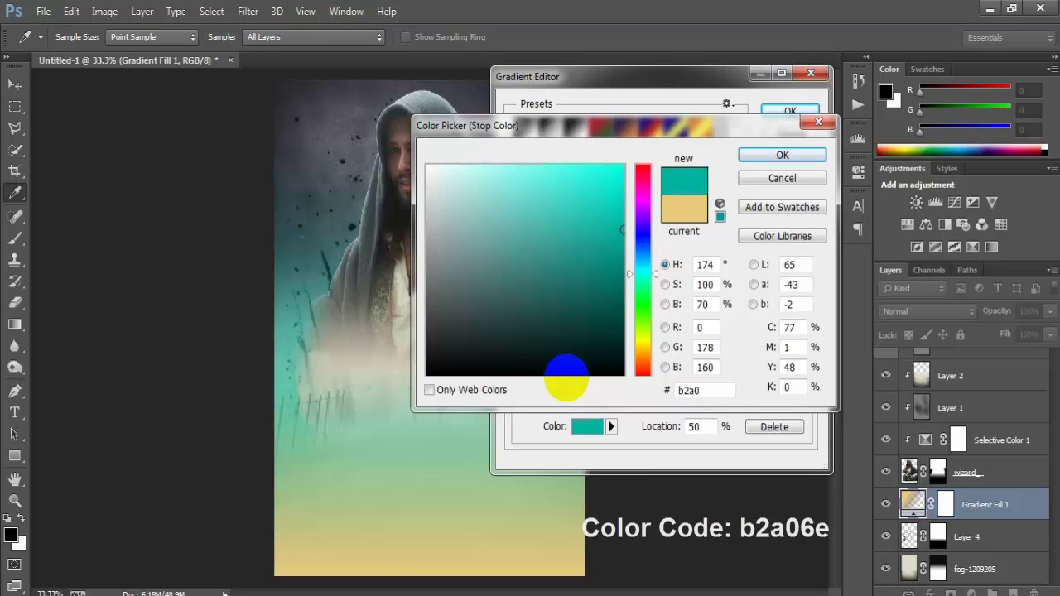
pyautogui.write('6e')
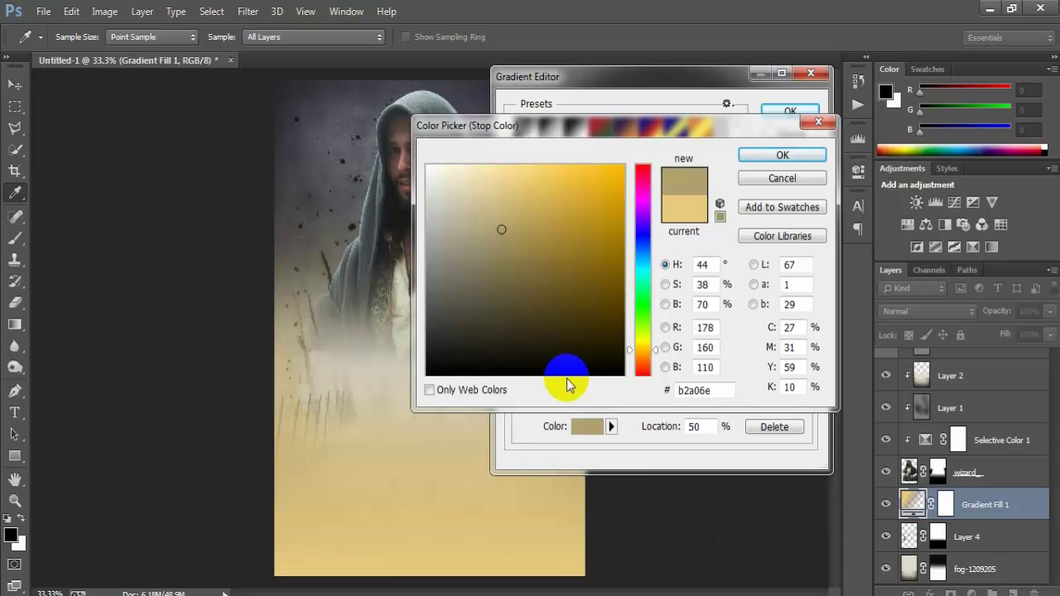
pyautogui.click(753, 156)
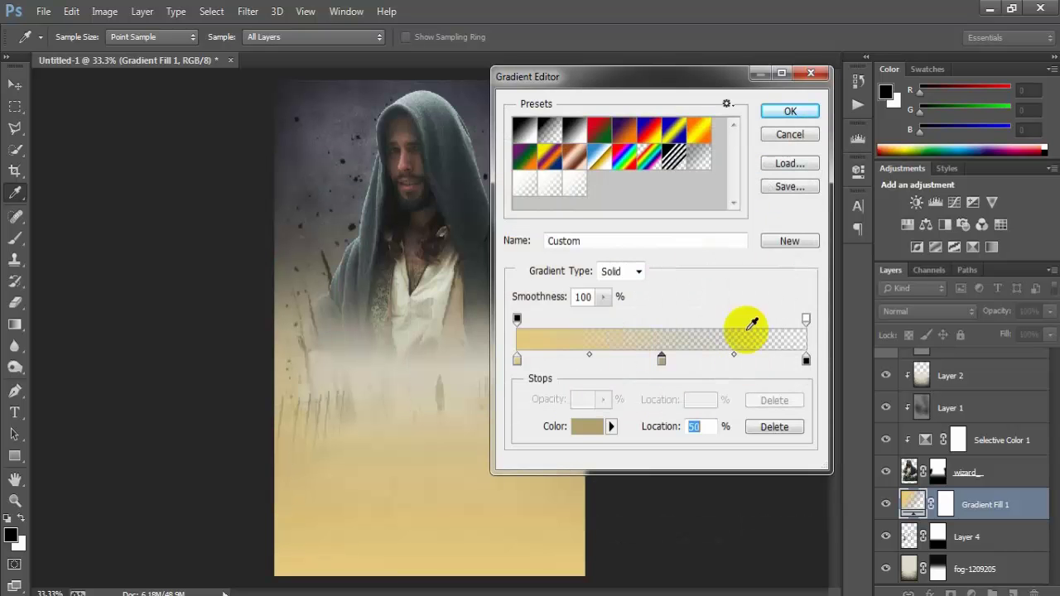
# - Set the right end stop to green 7cba6b and accept the gradient
pyautogui.click(806, 362)
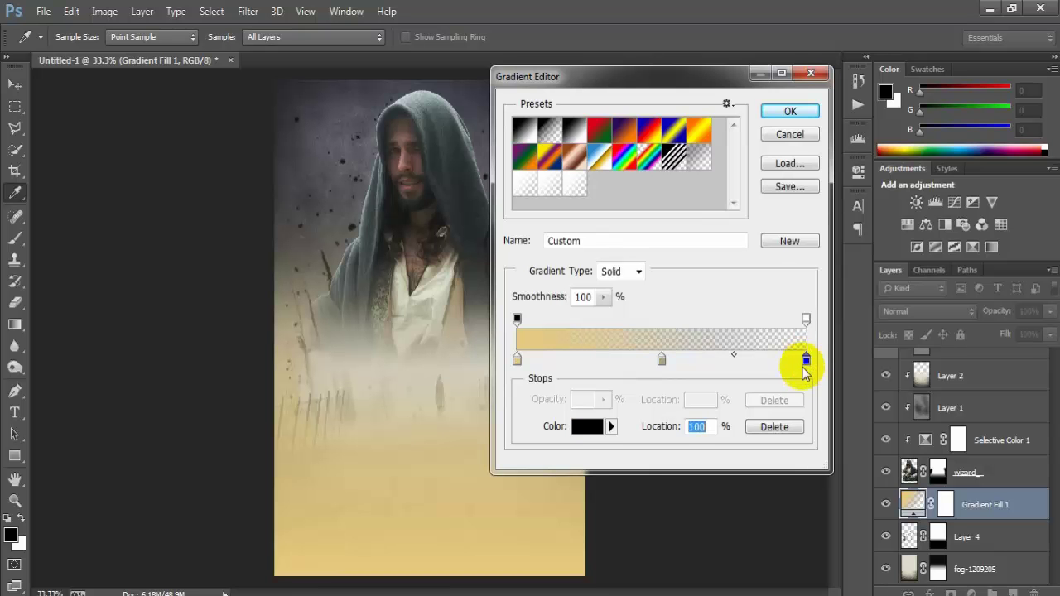
pyautogui.click(587, 426)
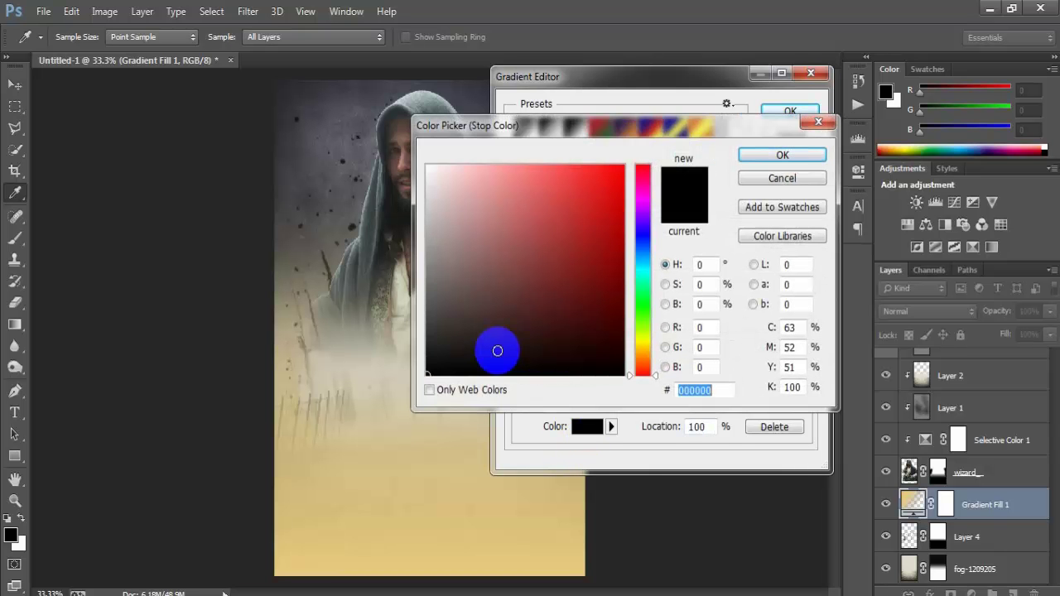
pyautogui.write('7c')
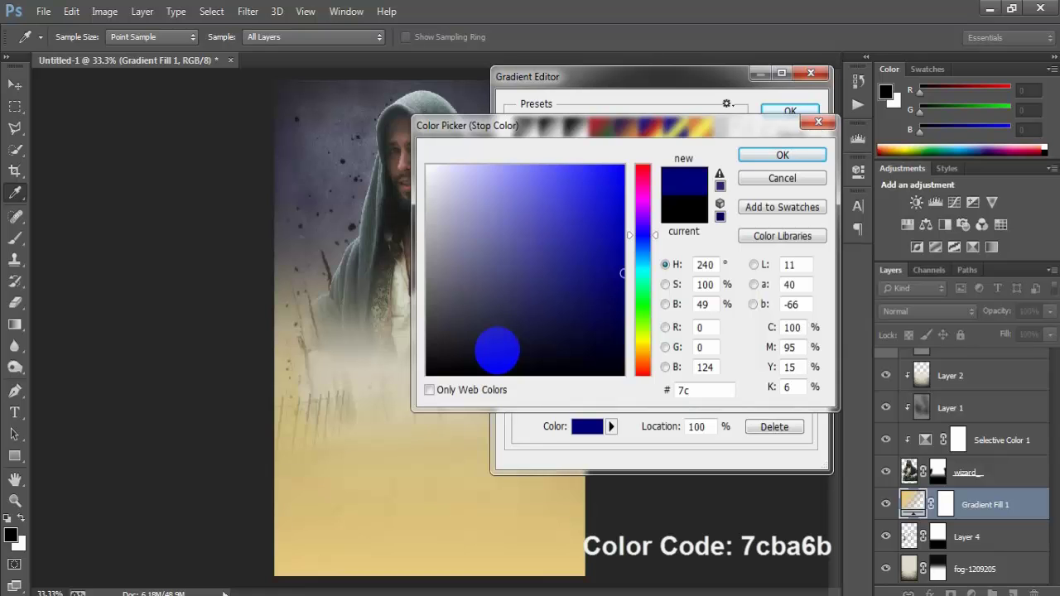
pyautogui.write('ba')
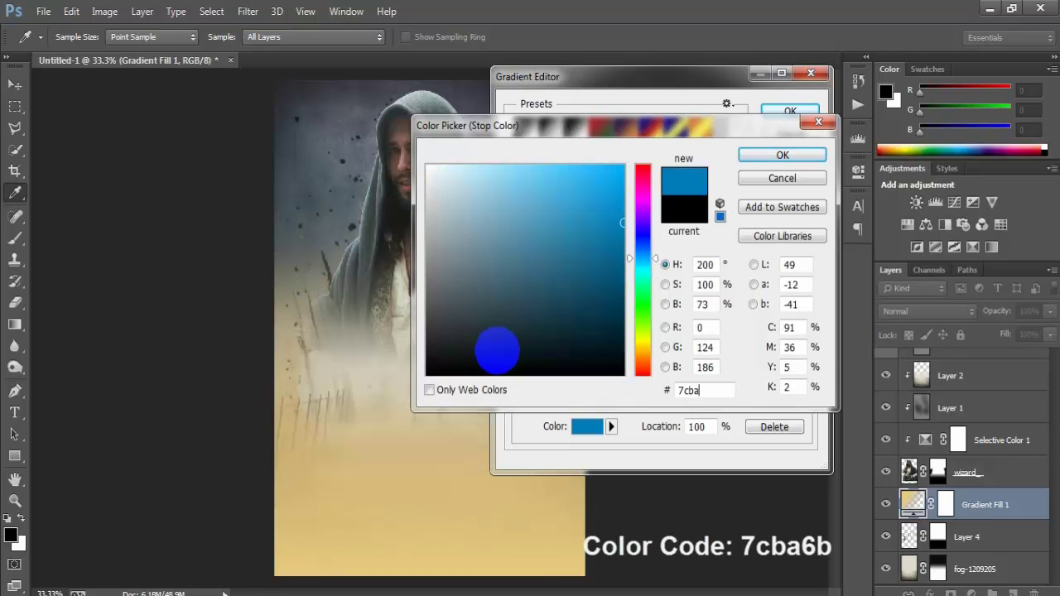
pyautogui.write('6b')
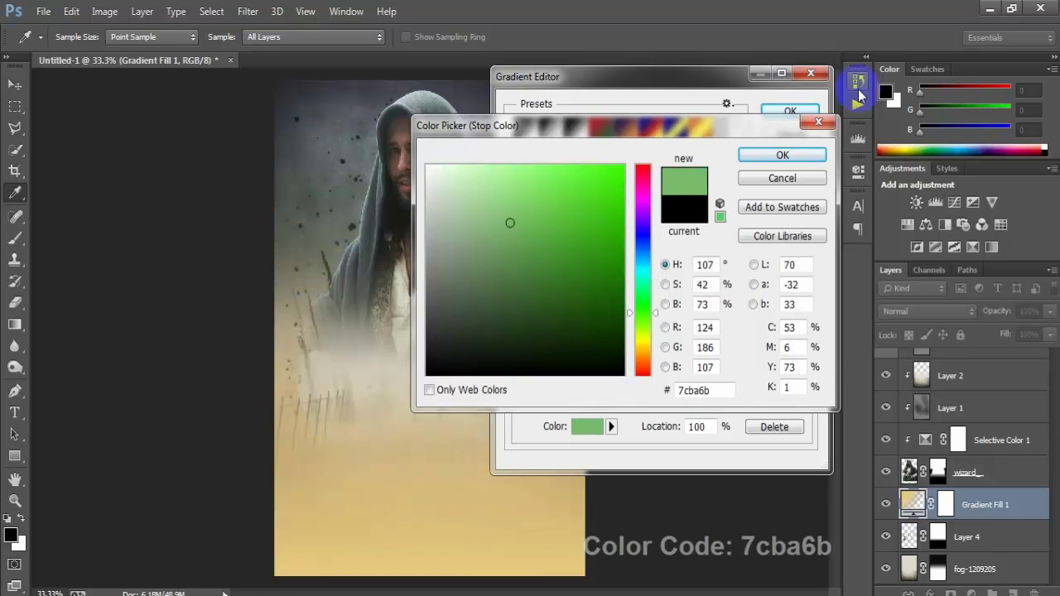
pyautogui.click(781, 155)
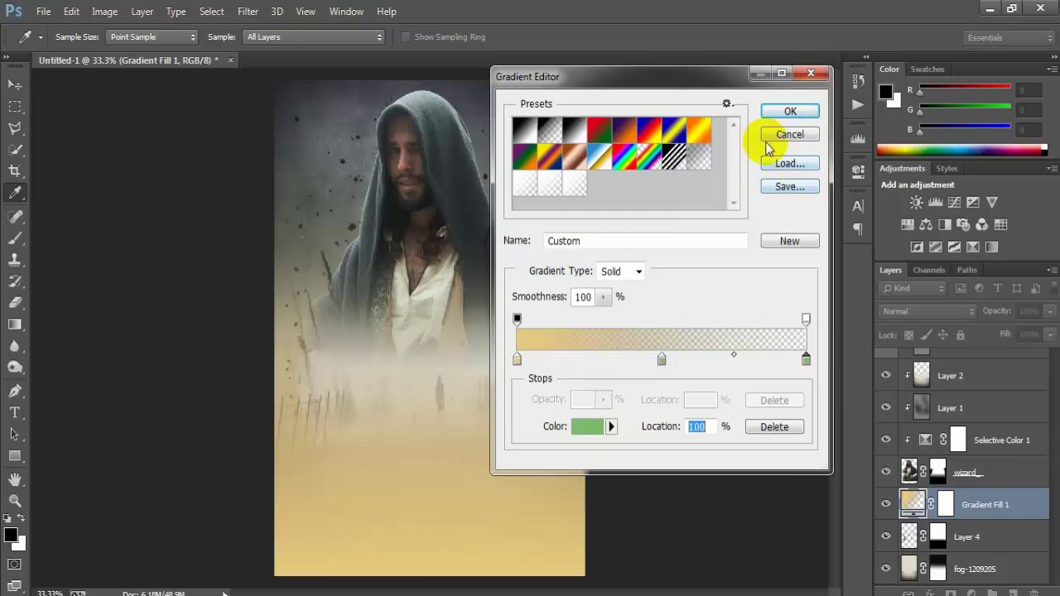
pyautogui.click(790, 110)
# - Make the gradient fill Radial at 88% scale, centred over the hooded figure
pyautogui.click(630, 237)
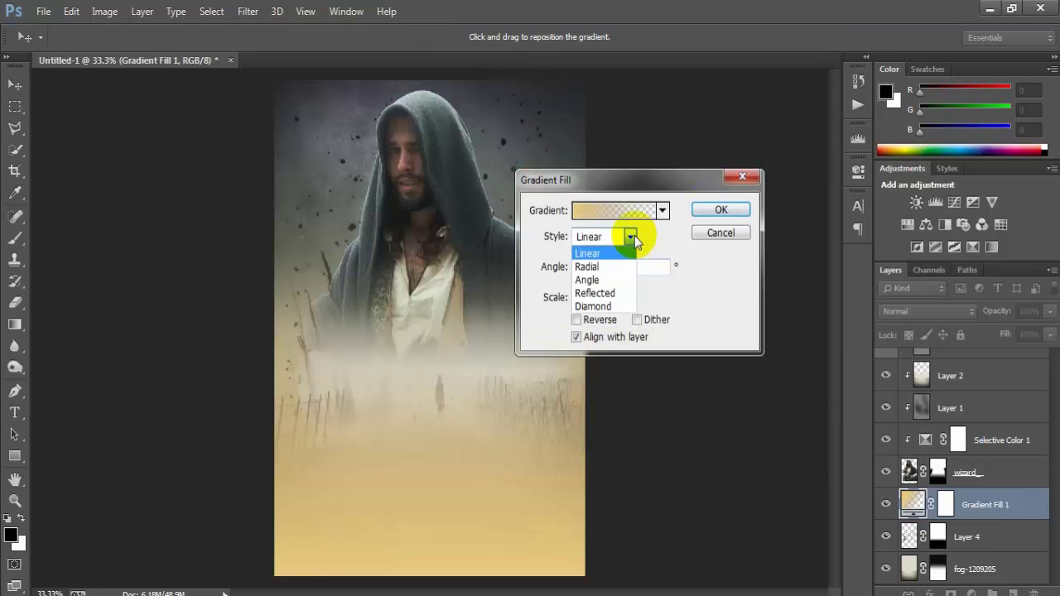
pyautogui.click(619, 264)
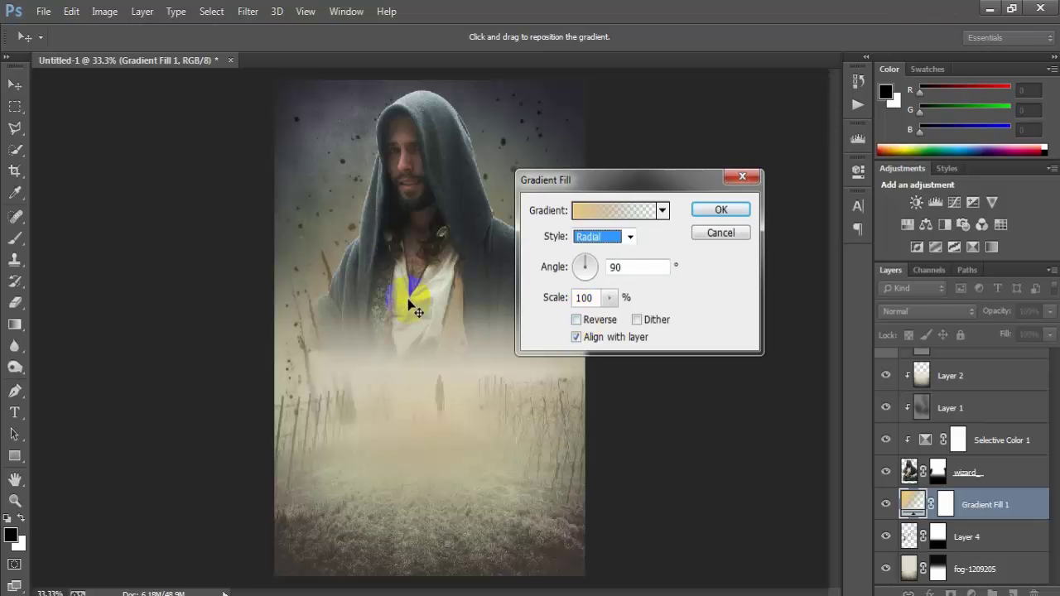
pyautogui.moveTo(406, 238)
pyautogui.mouseDown()
pyautogui.moveTo(399, 219)
pyautogui.moveTo(433, 241)
pyautogui.mouseUp()
pyautogui.click(610, 298)
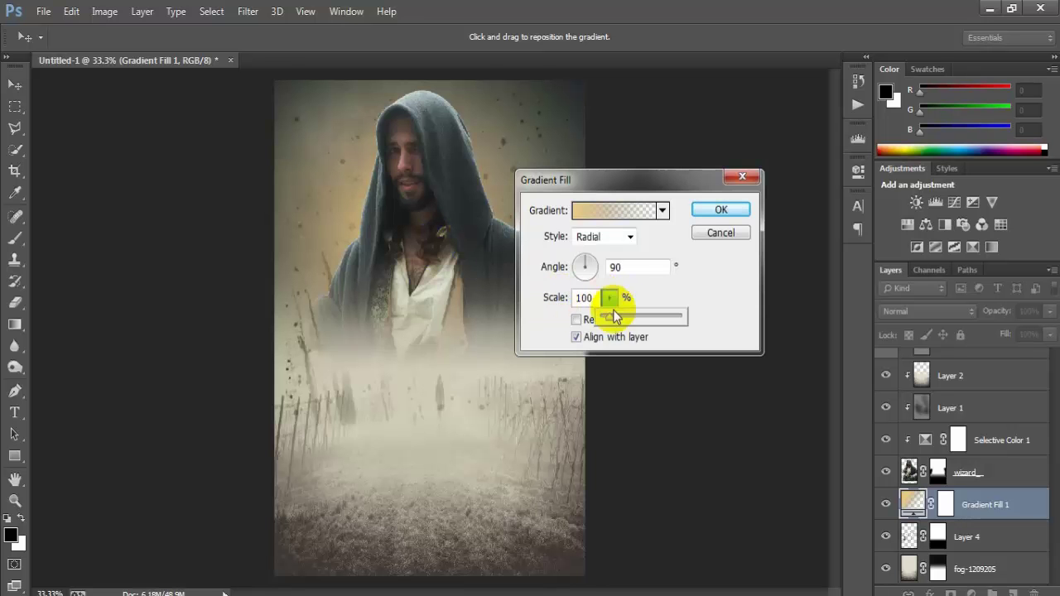
pyautogui.moveTo(609, 323); pyautogui.dragTo(603, 322)
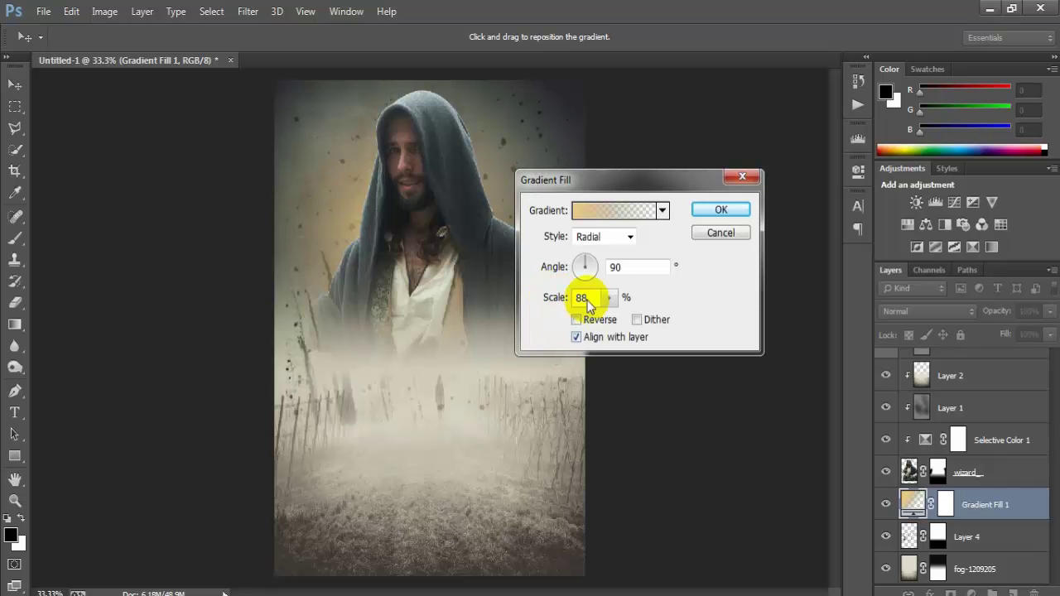
pyautogui.click(396, 240)
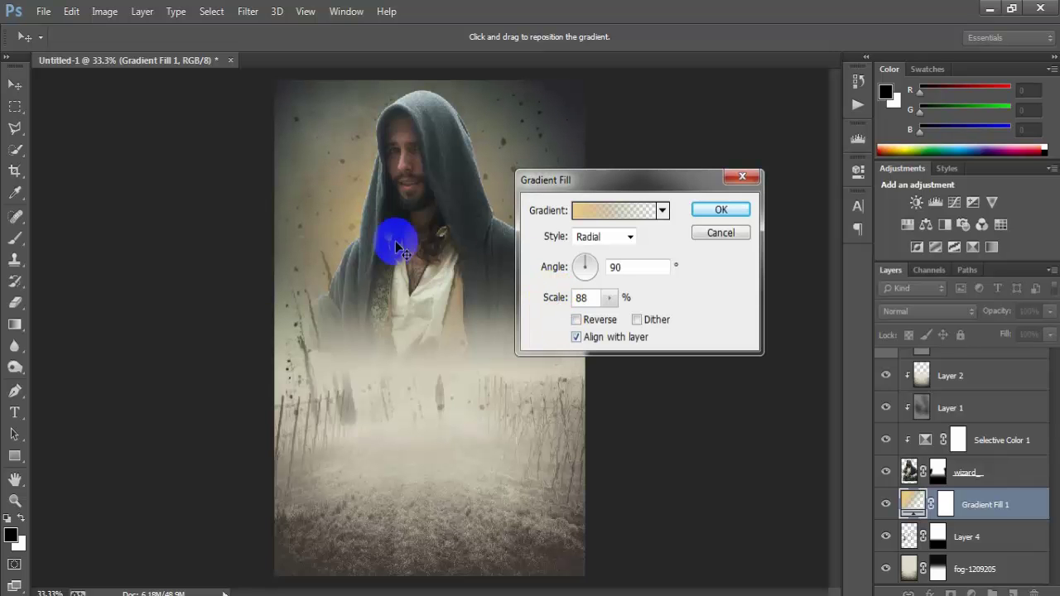
pyautogui.click(714, 211)
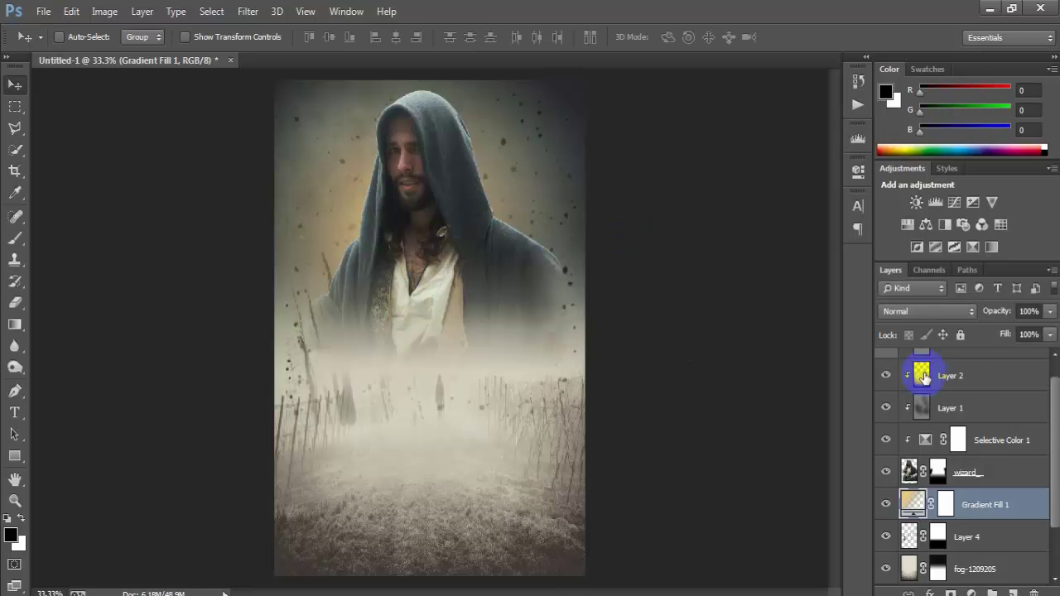
# - Set Gradient Fill 1's blend mode to Hard Light
pyautogui.click(925, 313)
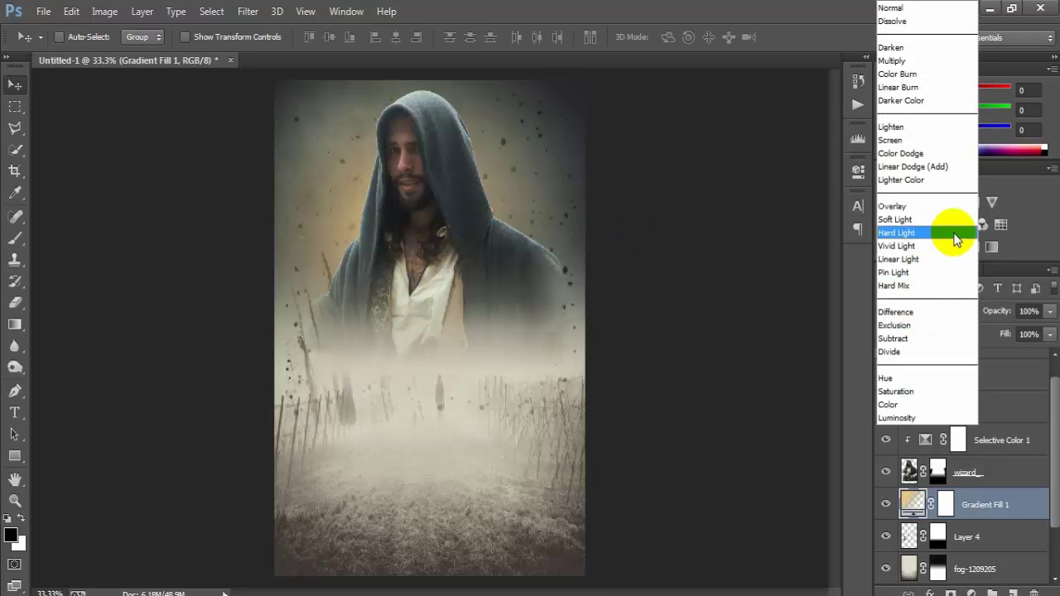
pyautogui.click(956, 239)
pyautogui.moveTo(393, 267); pyautogui.dragTo(397, 310)
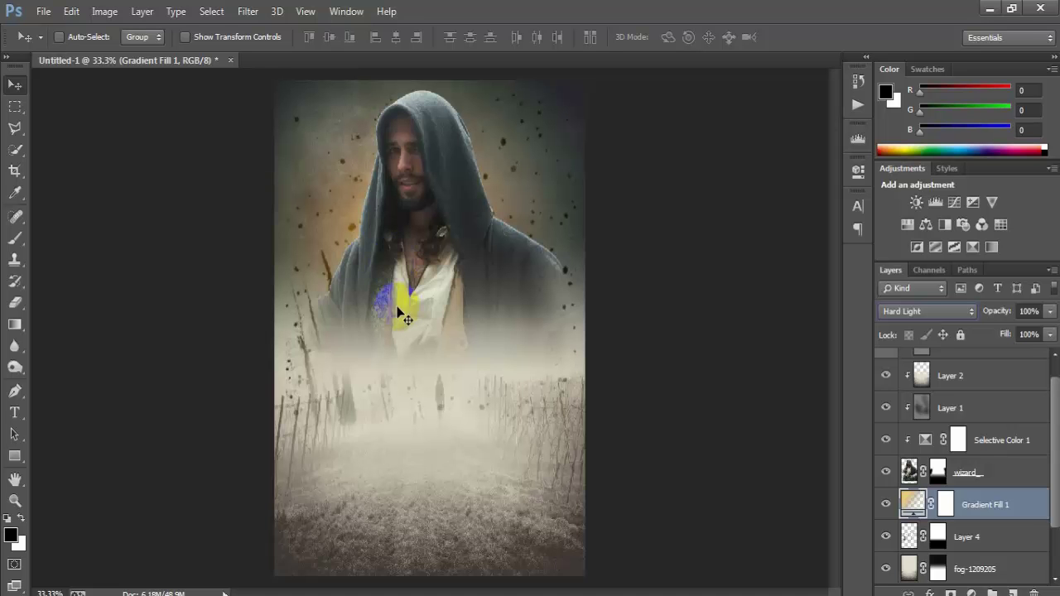
# - Select Layer 3 and bring up the new fill/adjustment layer list
pyautogui.scroll(1, 994, 407)
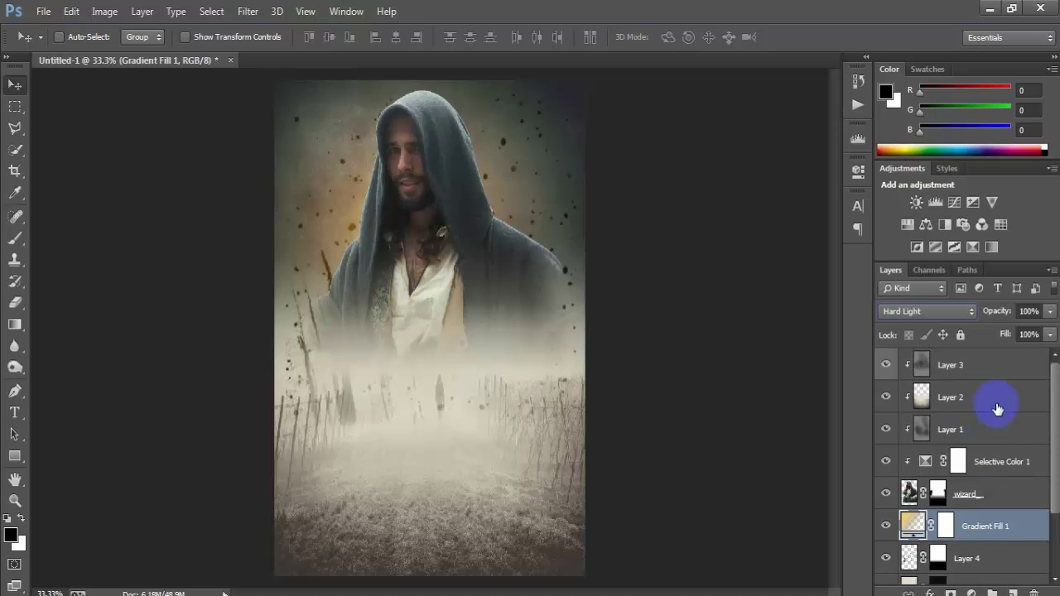
pyautogui.click(975, 372)
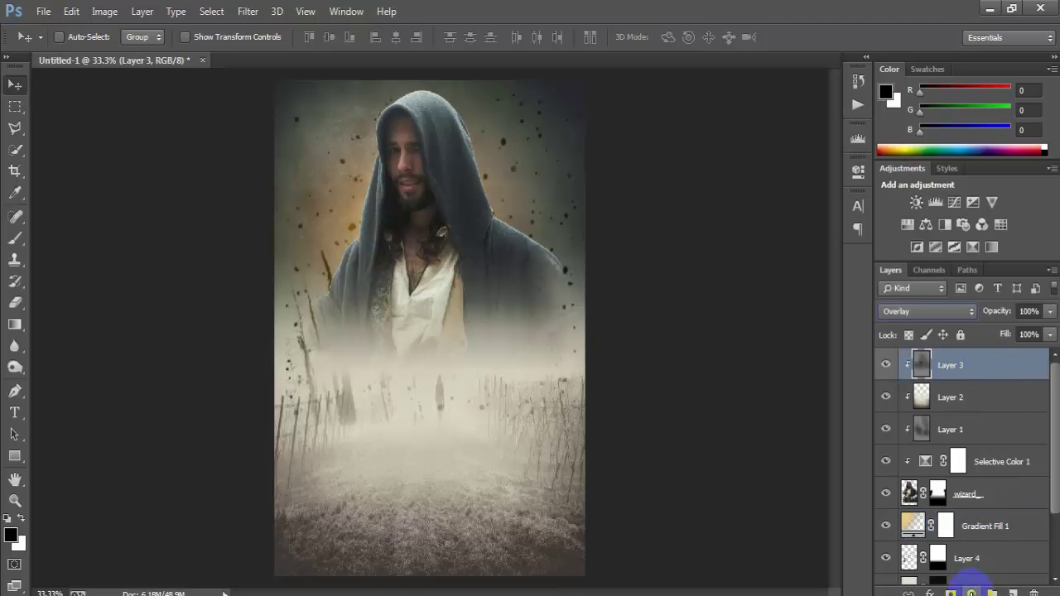
pyautogui.click(971, 592)
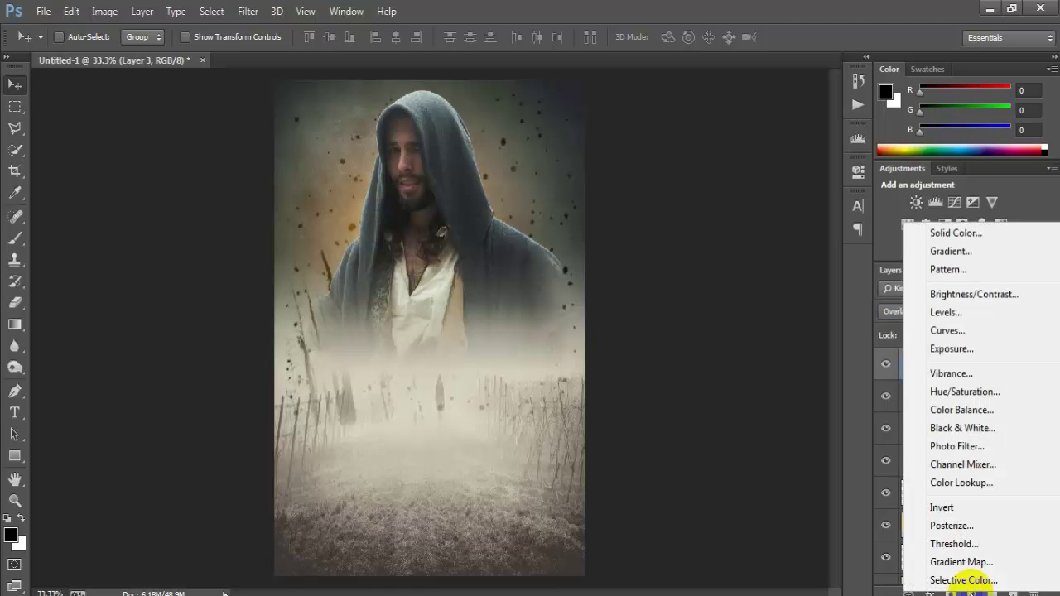
# - Add a Color Lookup layer using 3Strip.look, then stamp visible layers into Layer 5 with Shift+Ctrl+Alt+E
pyautogui.click(1034, 491)
pyautogui.click(753, 211)
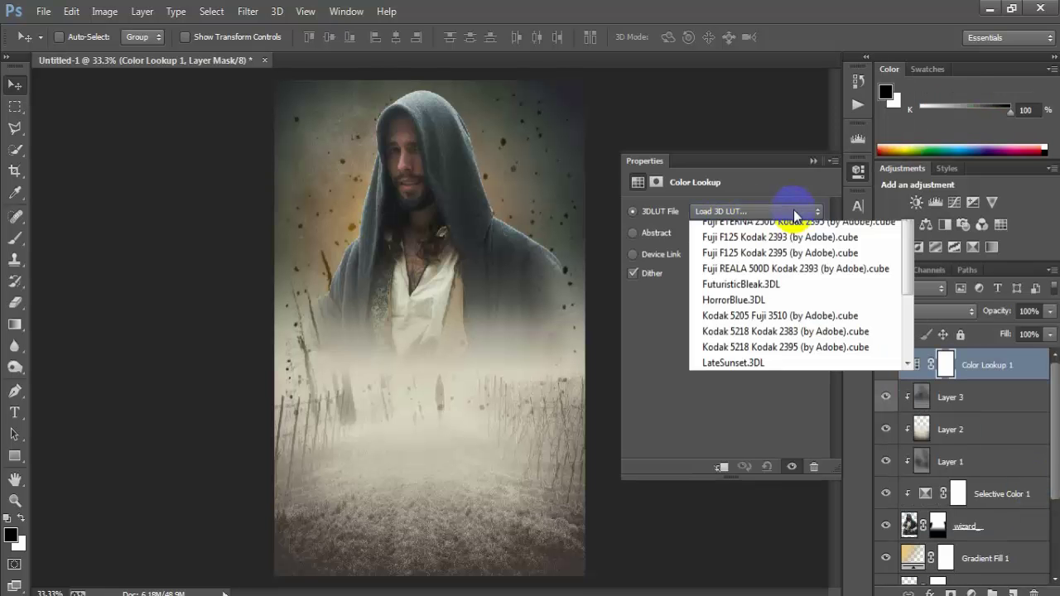
pyautogui.click(783, 296)
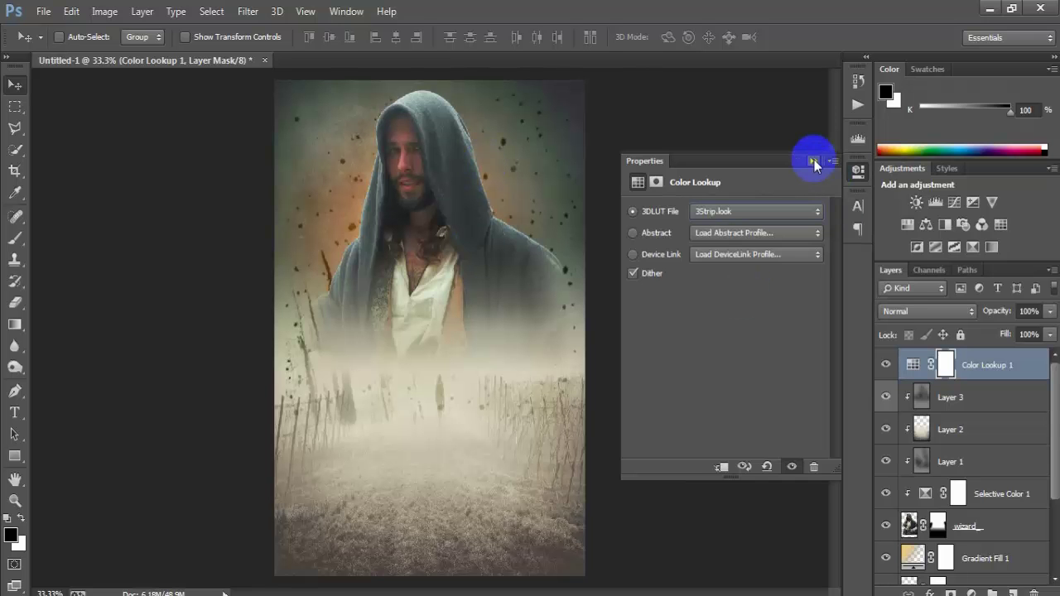
pyautogui.click(814, 159)
pyautogui.hotkey('shift', 'ctrl', 'alt', 'e')
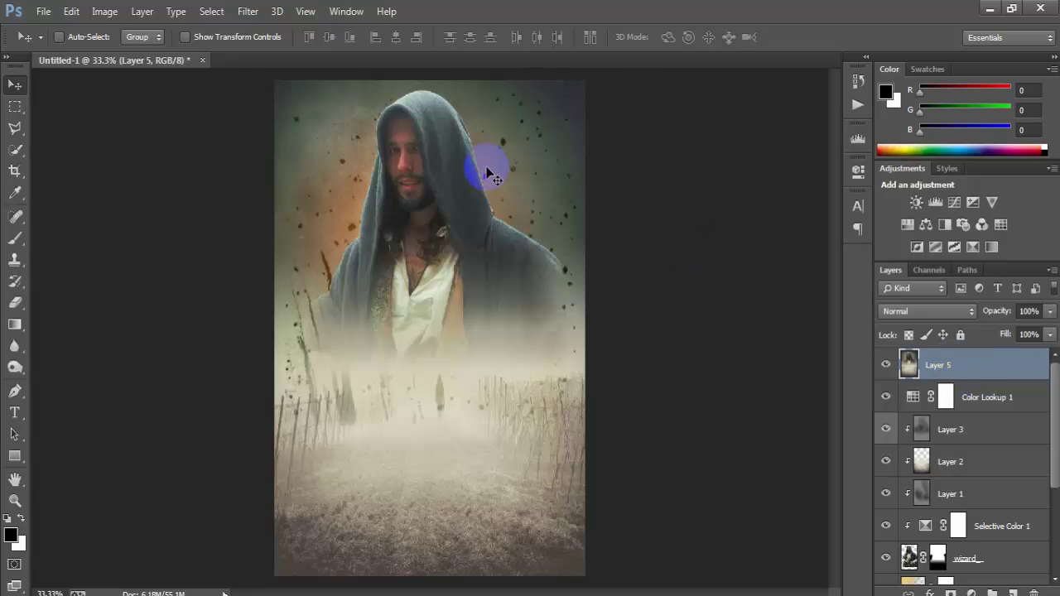
# - Apply Filter > Sharpen > Sharpen More to Layer 5 and bring up the adjustment layer list
pyautogui.click(249, 12)
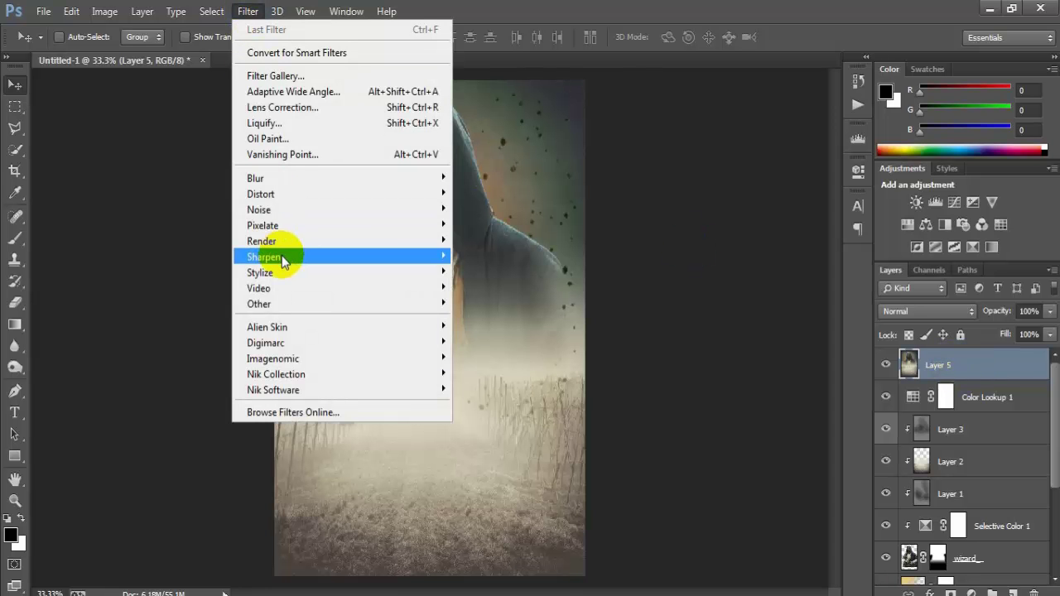
pyautogui.moveTo(263, 257)
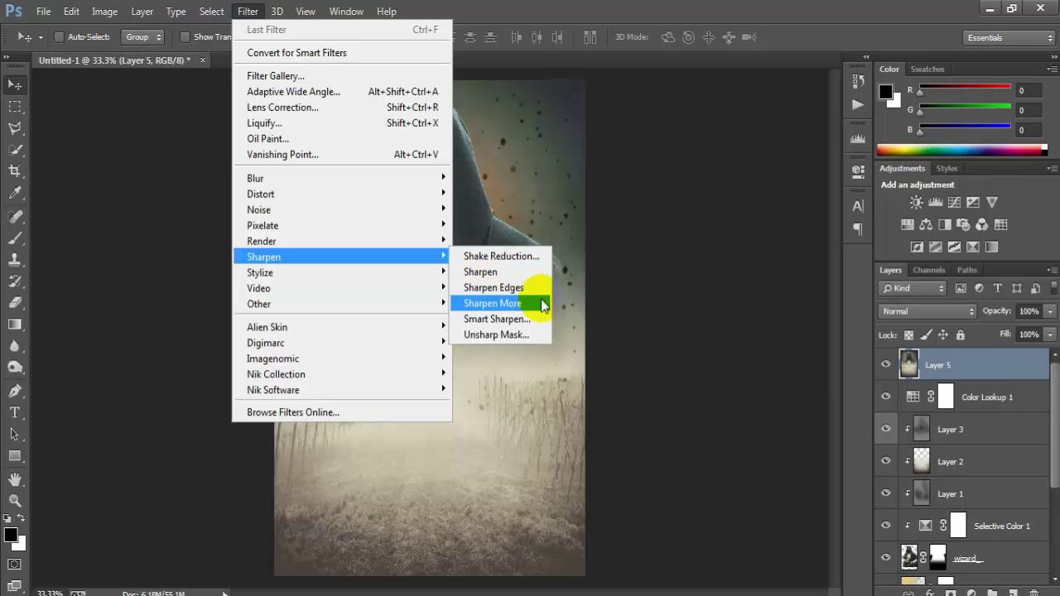
pyautogui.click(545, 304)
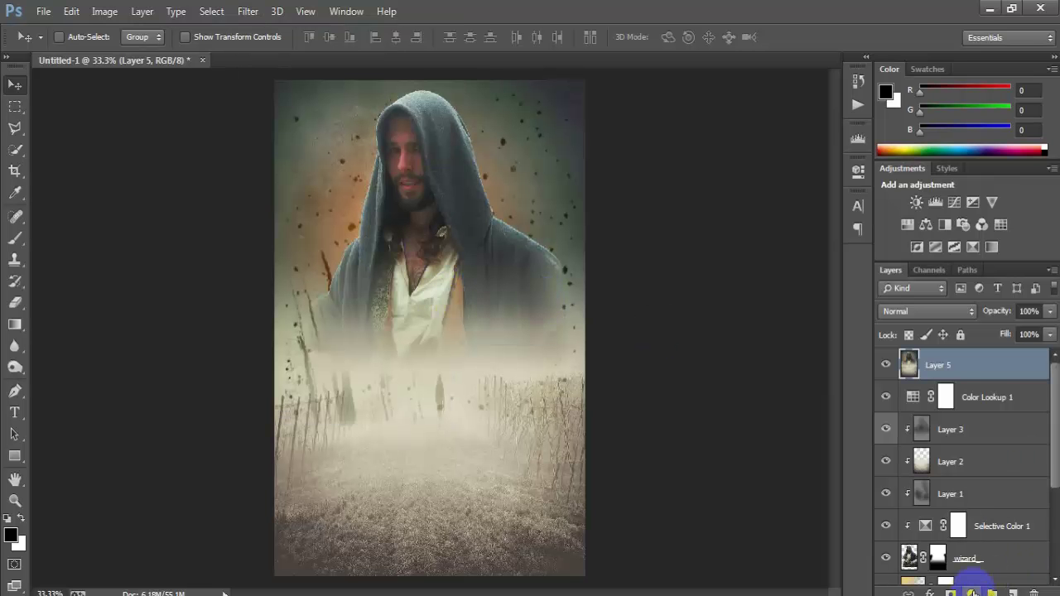
pyautogui.click(975, 592)
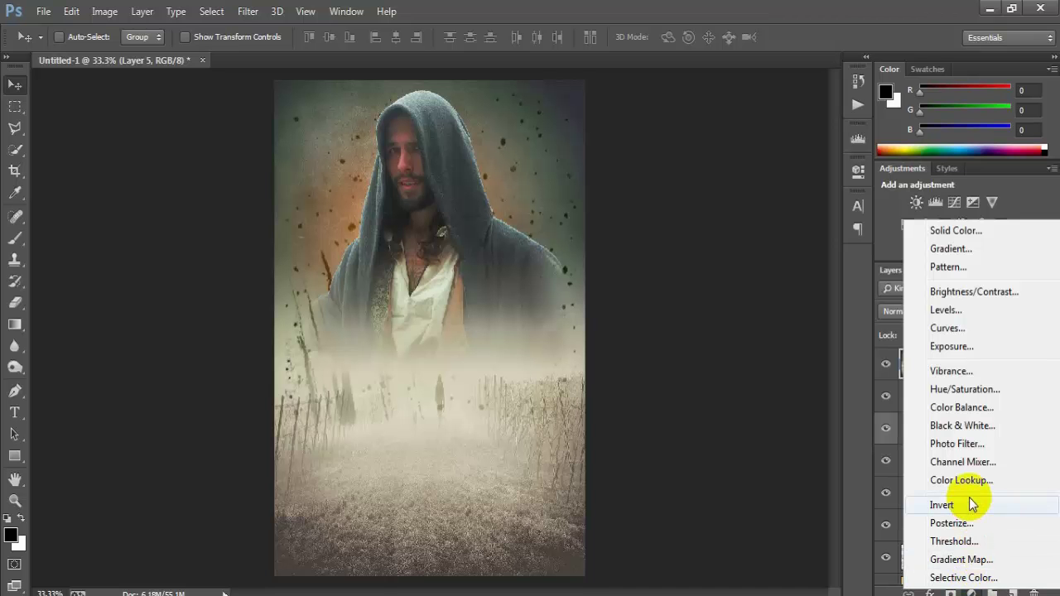
# - Add a Brightness/Contrast layer with brightness 26 and contrast 8
pyautogui.click(1017, 294)
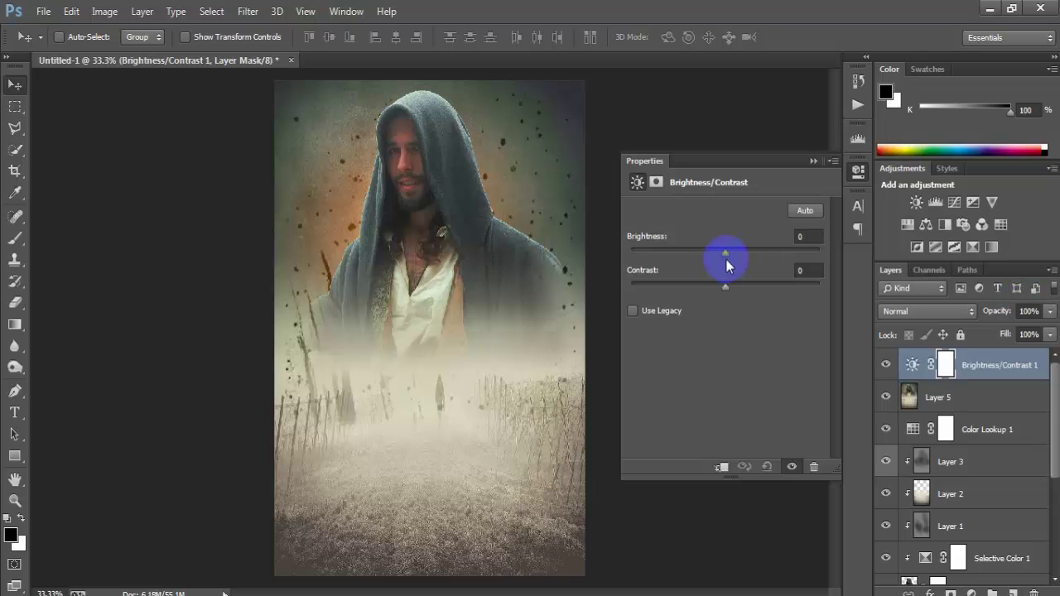
pyautogui.moveTo(722, 253); pyautogui.dragTo(741, 251)
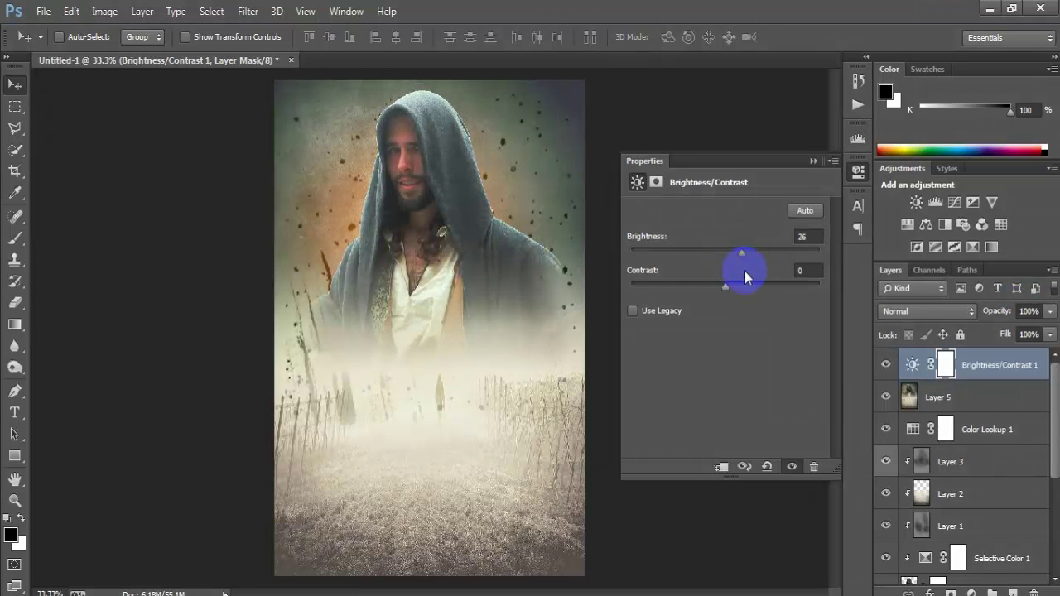
pyautogui.moveTo(725, 290); pyautogui.dragTo(732, 291)
pyautogui.click(795, 270)
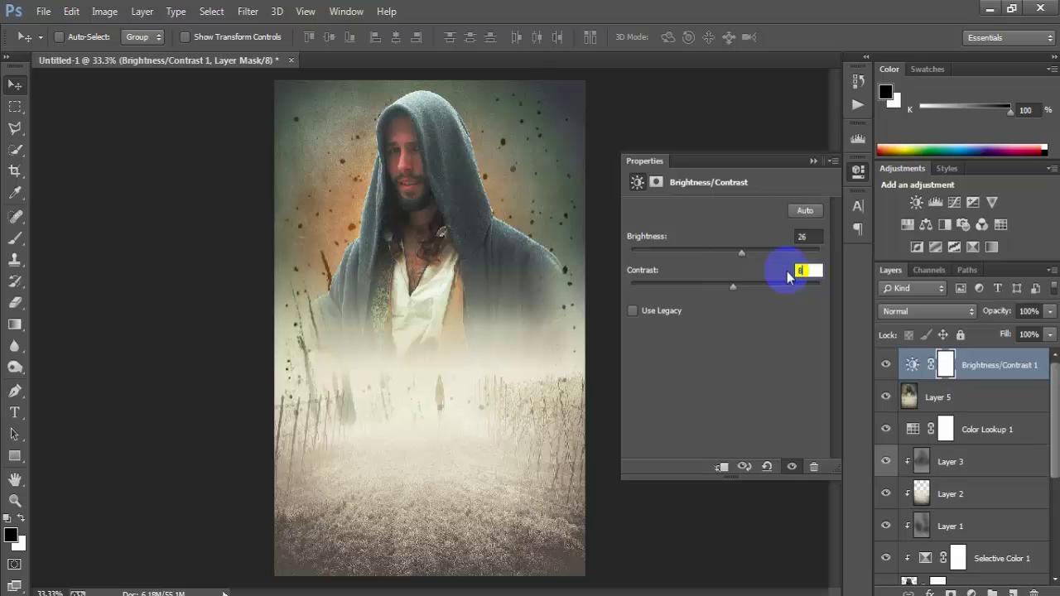
pyautogui.press('Return')
pyautogui.click(811, 161)
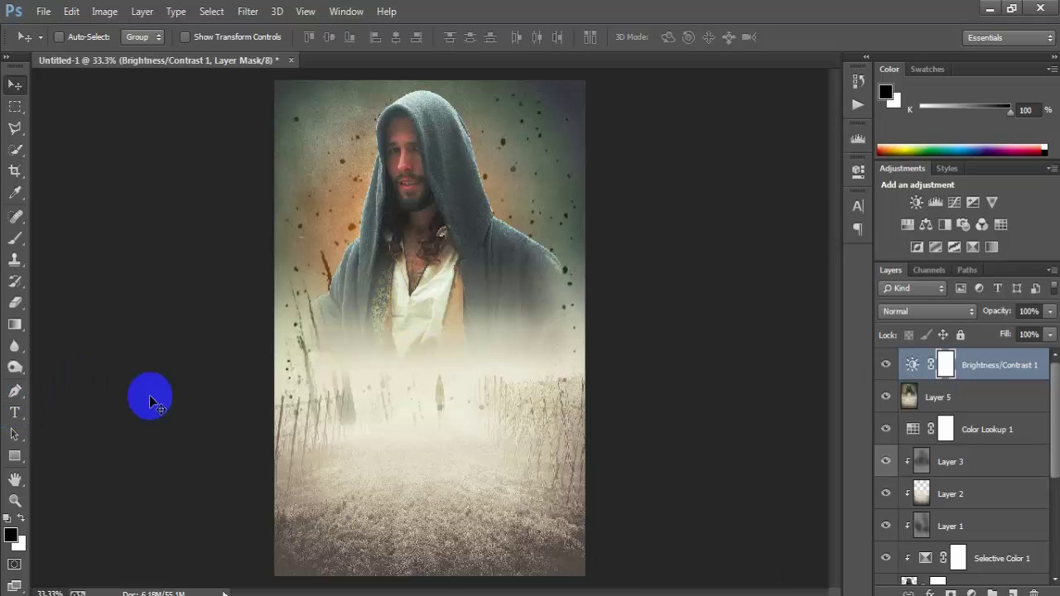
# - Type the white title 'THE LEGEND' on the poster in Bebas Neue 48 pt
pyautogui.moveTo(14, 411); pyautogui.dragTo(89, 410)
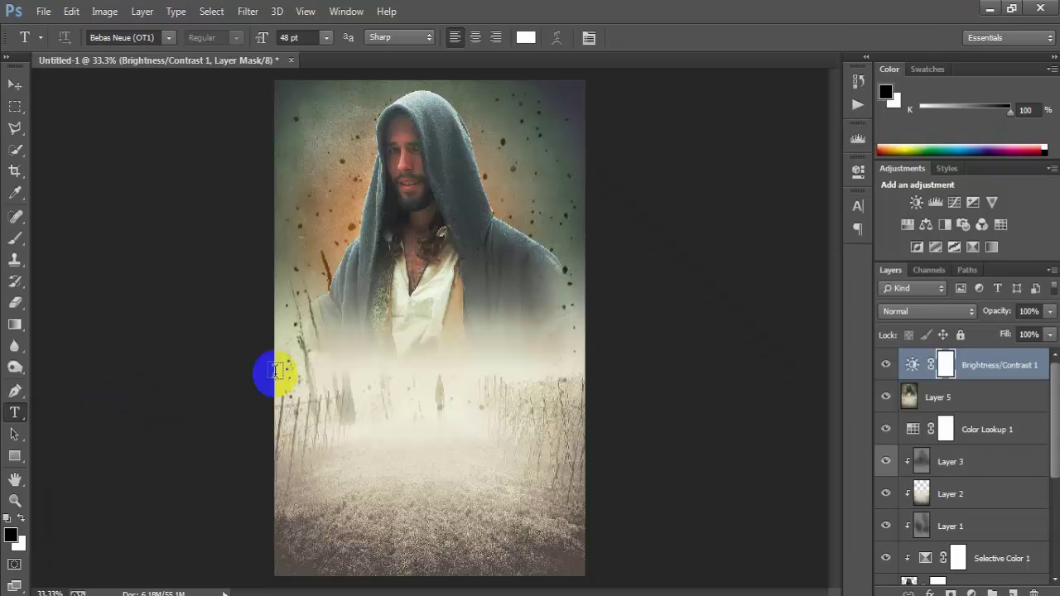
pyautogui.click(340, 338)
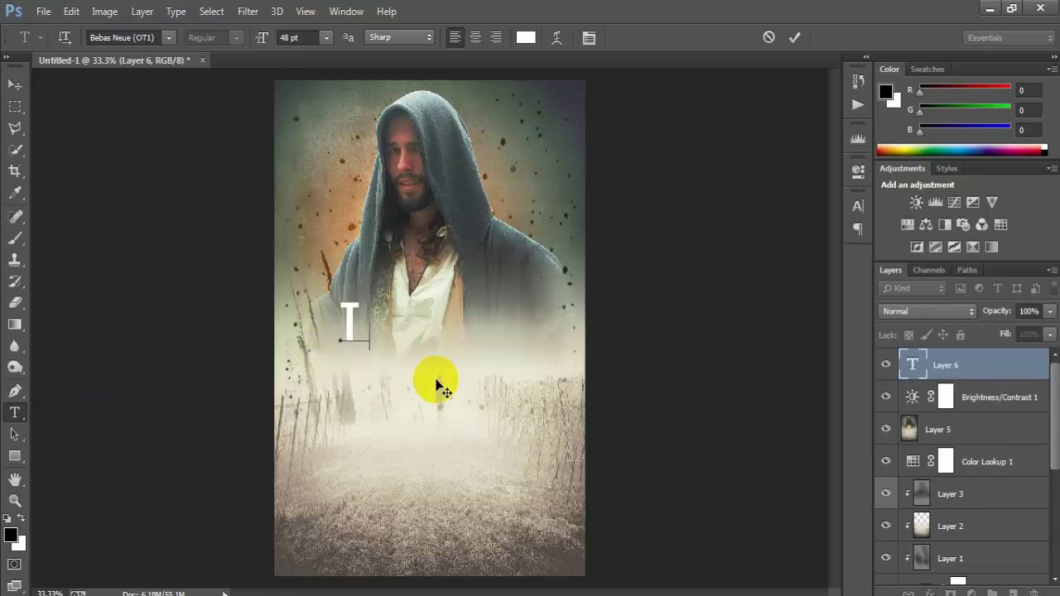
pyautogui.write('HE ')
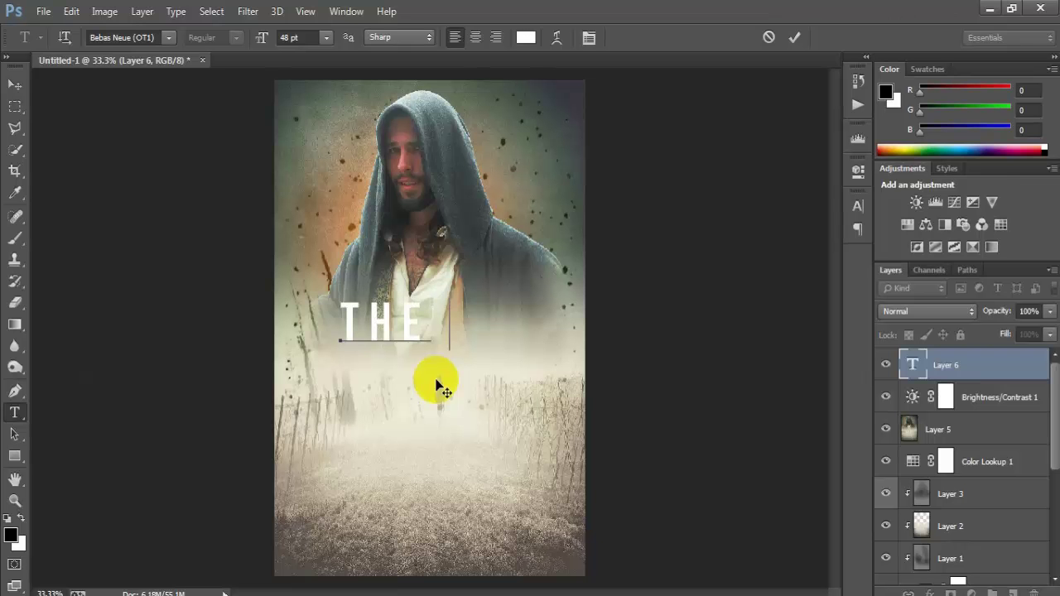
pyautogui.write('LE')
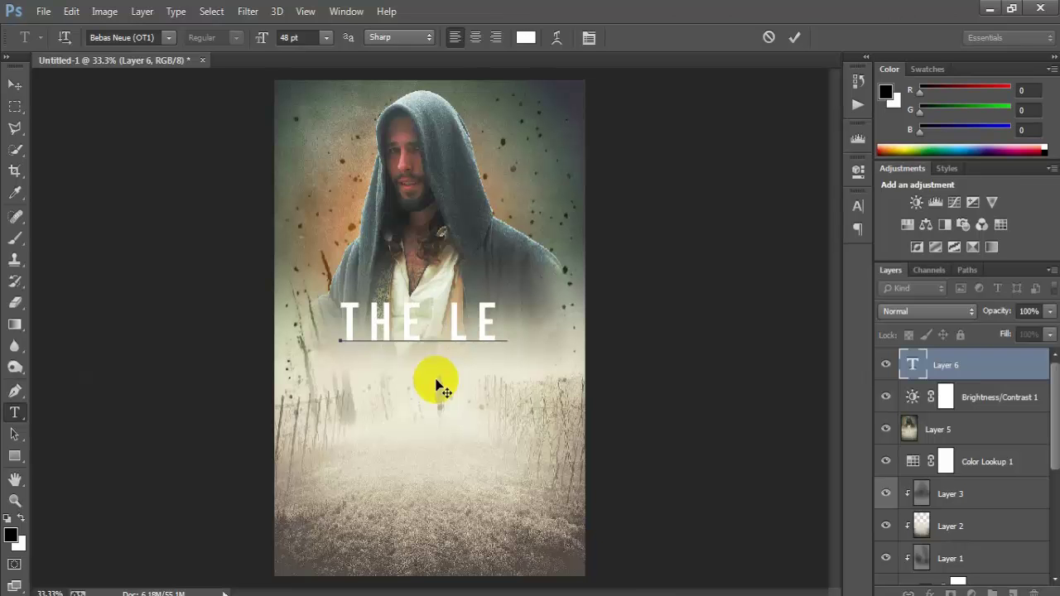
pyautogui.write('GEN')
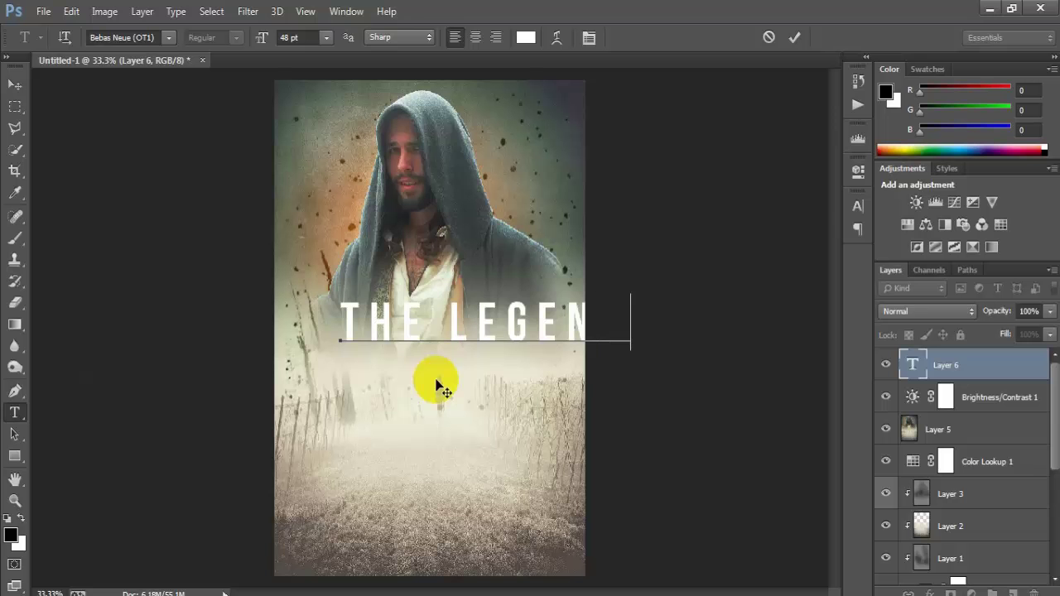
pyautogui.click(794, 37)
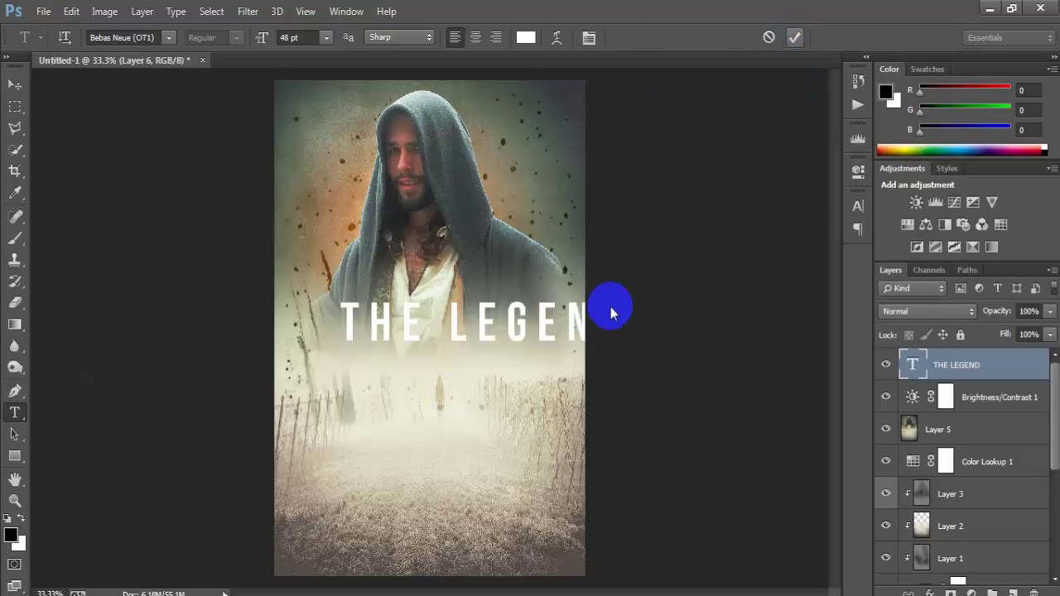
# - Centre the title across the hooded figure's waist
pyautogui.click(14, 84)
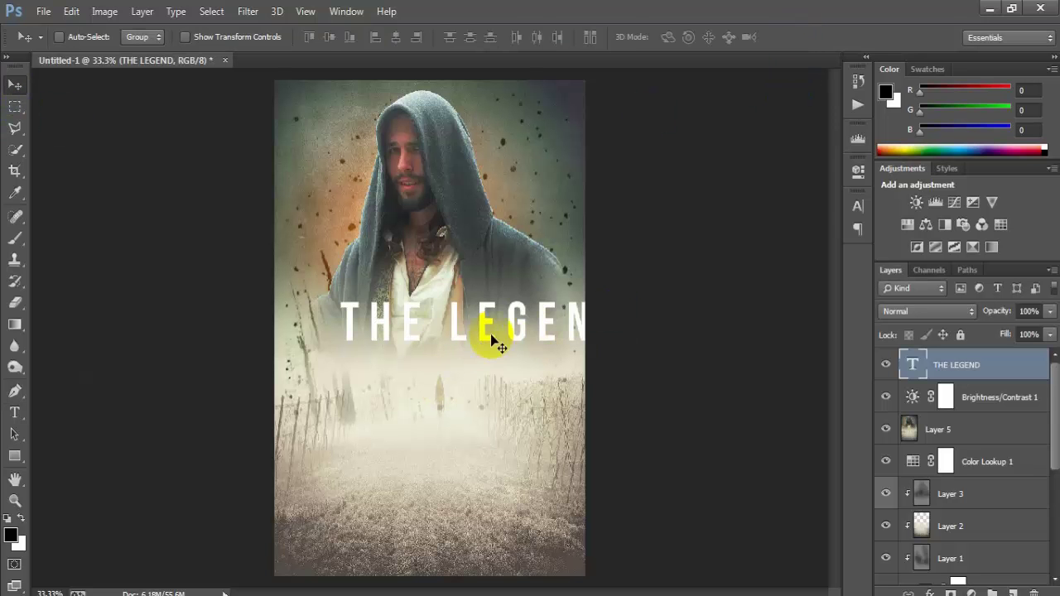
pyautogui.moveTo(491, 339); pyautogui.dragTo(454, 352)
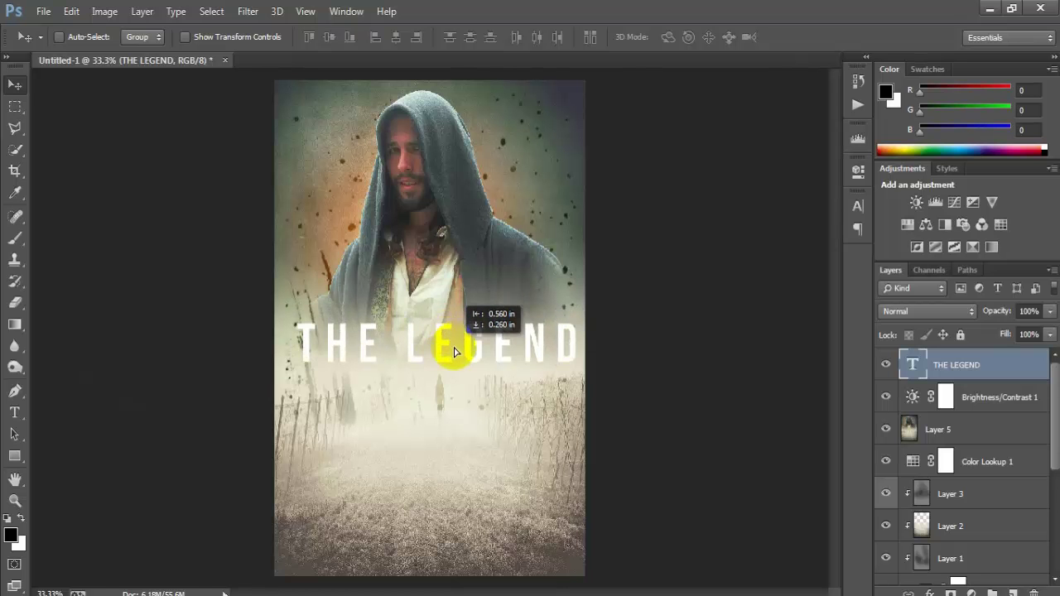
pyautogui.moveTo(454, 352); pyautogui.dragTo(455, 349)
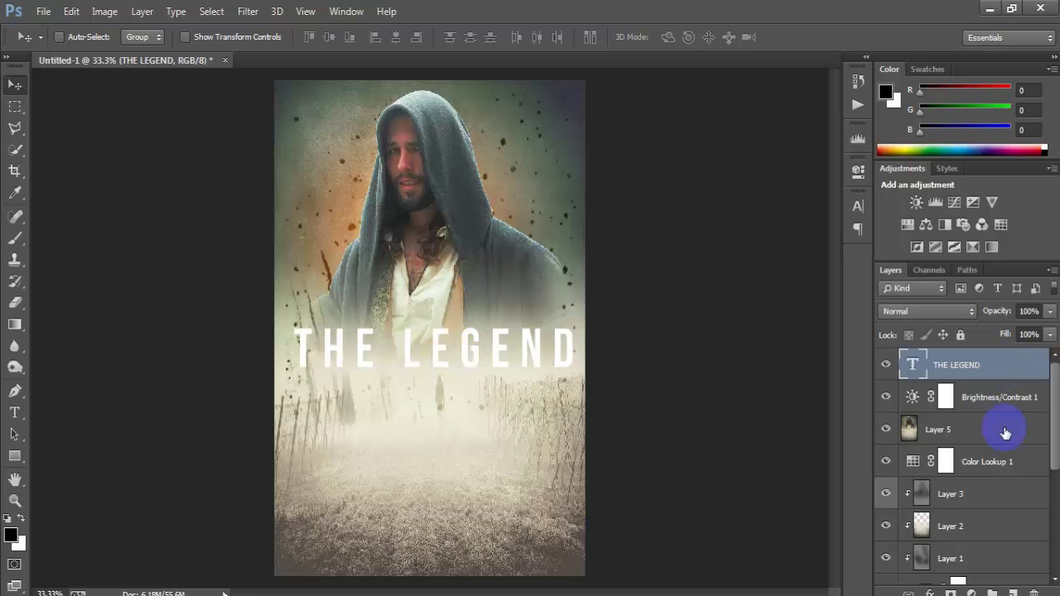
# - Add a black-to-white Gradient Overlay to the title and position it within the letters
pyautogui.click(929, 593)
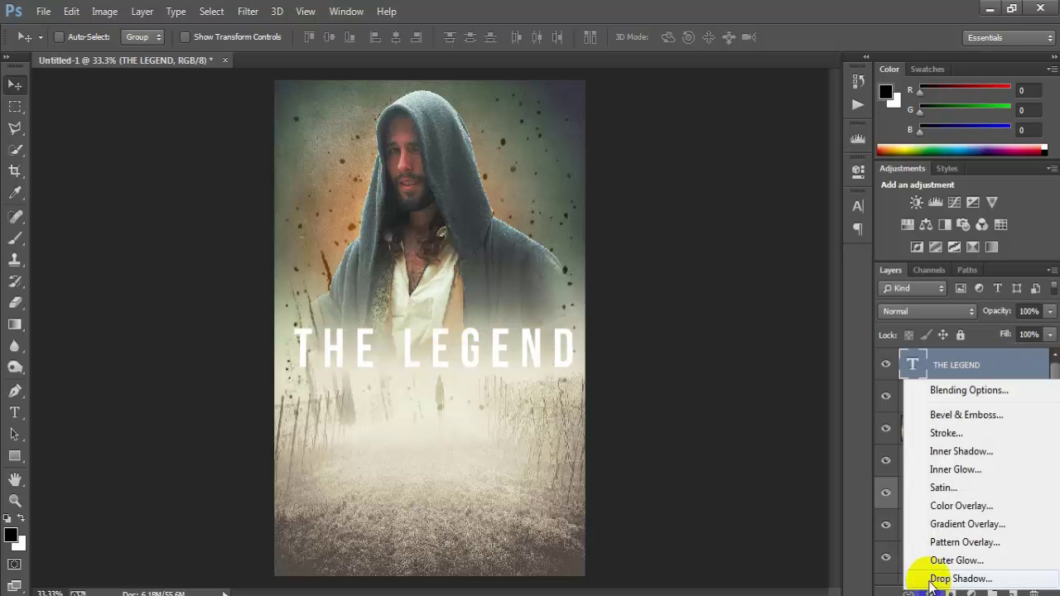
pyautogui.click(1034, 529)
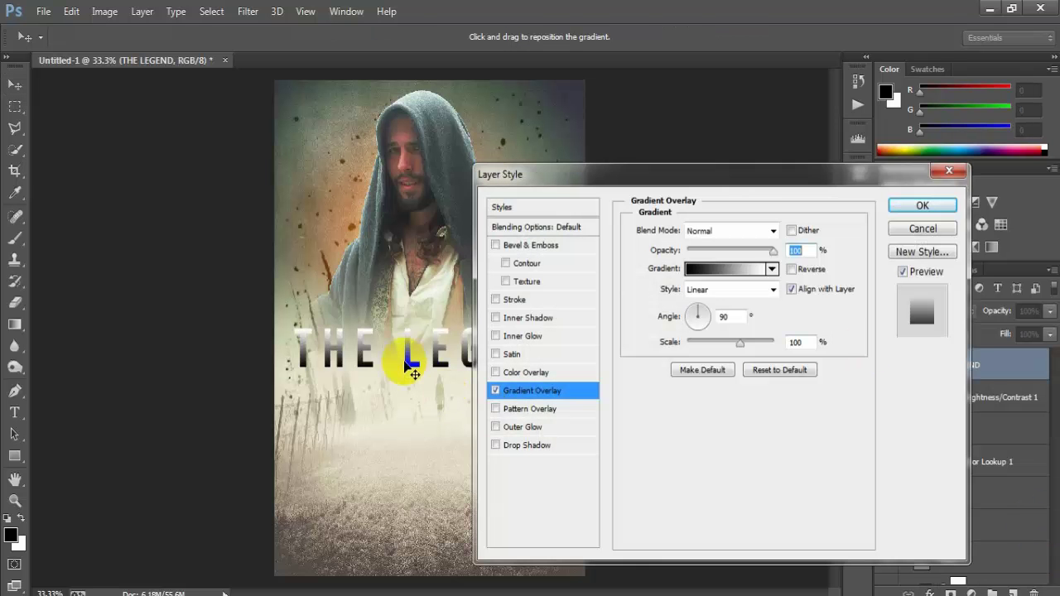
pyautogui.moveTo(405, 361); pyautogui.dragTo(363, 350)
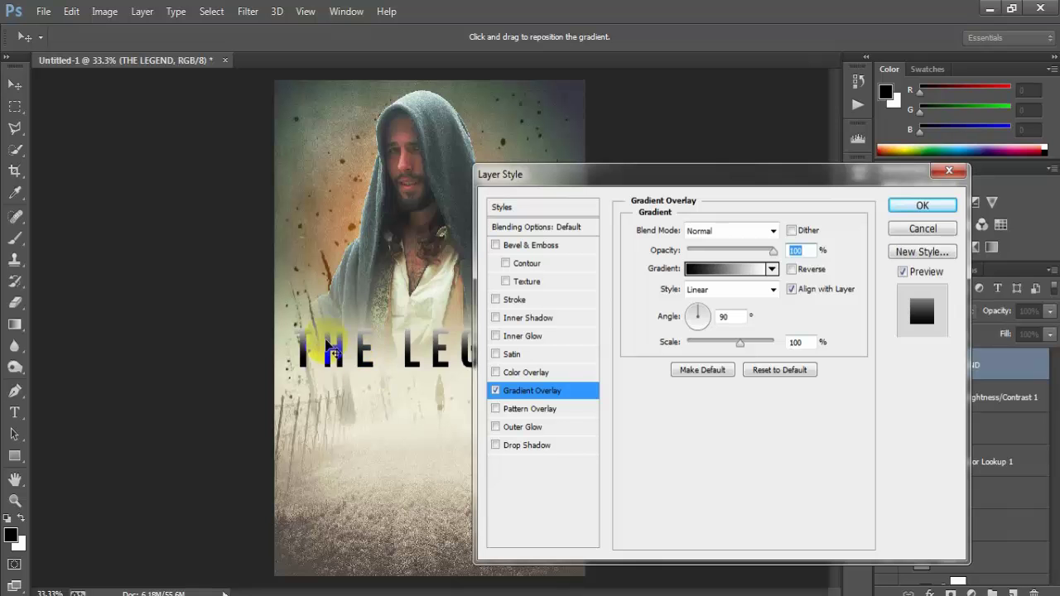
# - Add a 6 px grey #A5A5A5 Stroke around the title letters
pyautogui.click(513, 298)
pyautogui.click(667, 345)
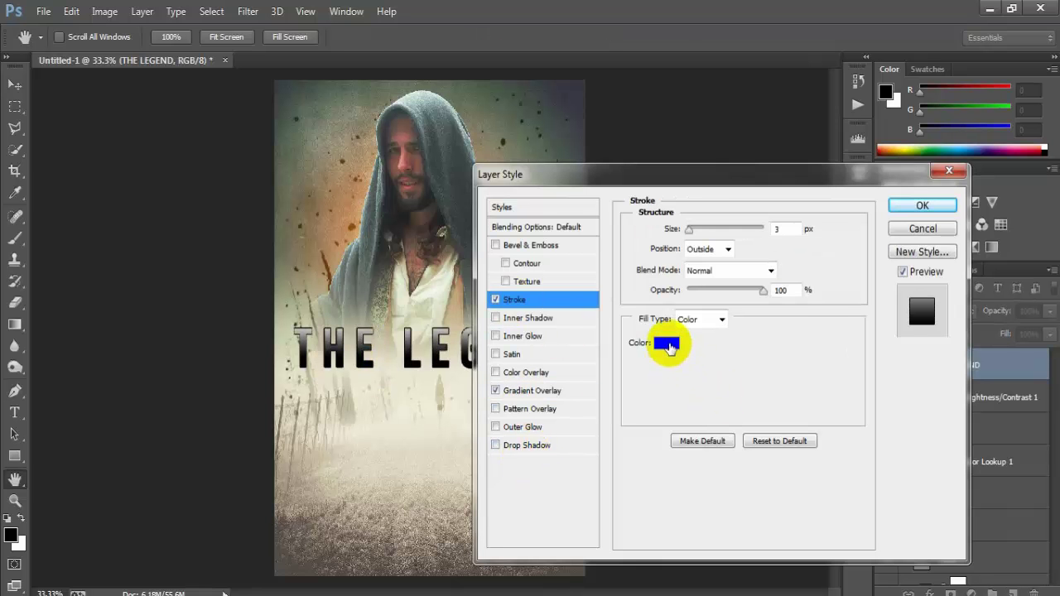
pyautogui.click(669, 348)
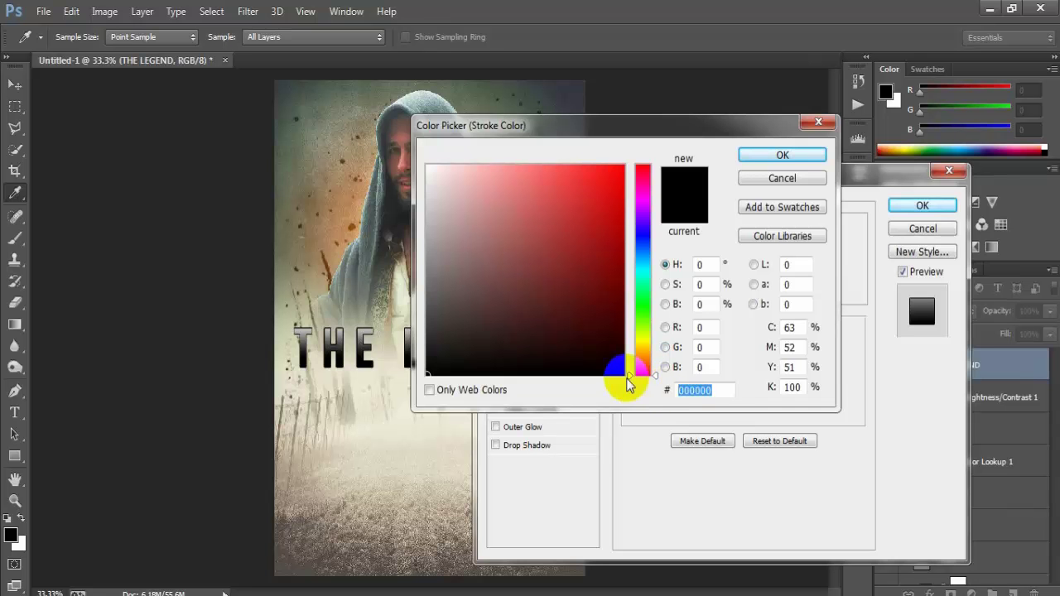
pyautogui.write('A')
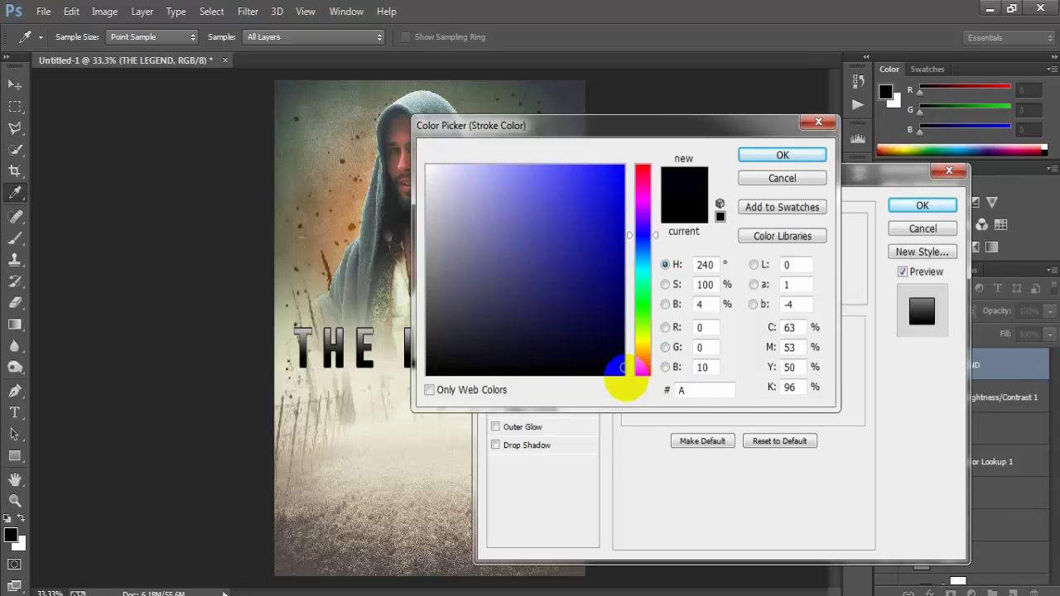
pyautogui.write('5A5A5')
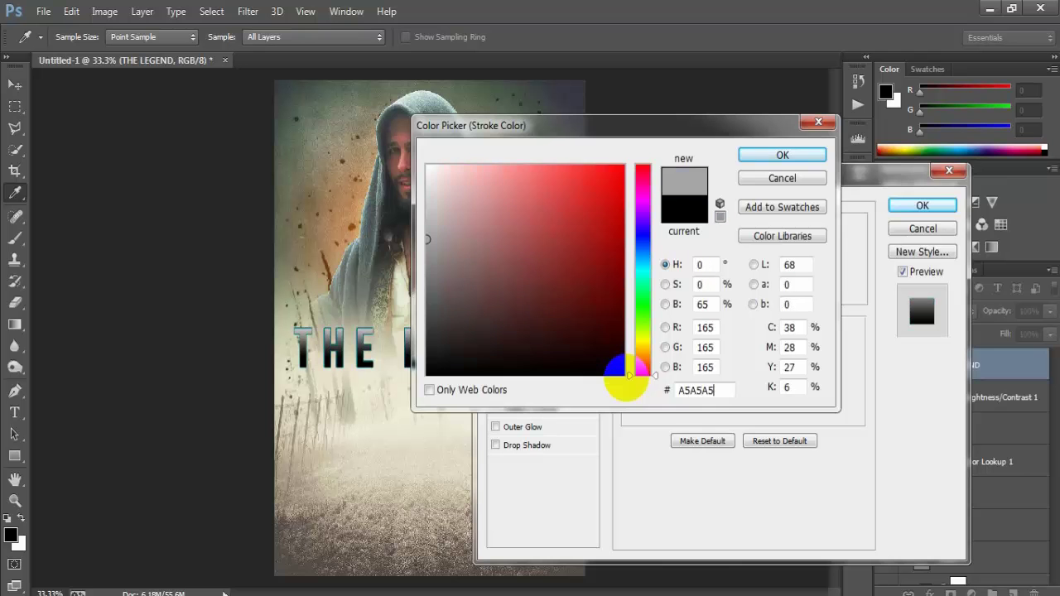
pyautogui.click(764, 156)
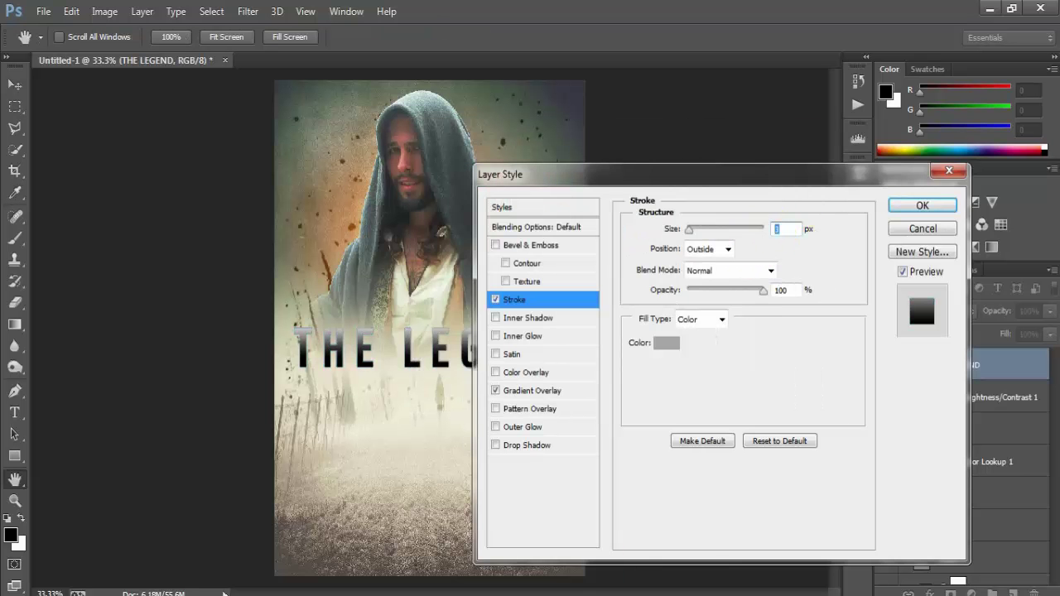
pyautogui.write('6')
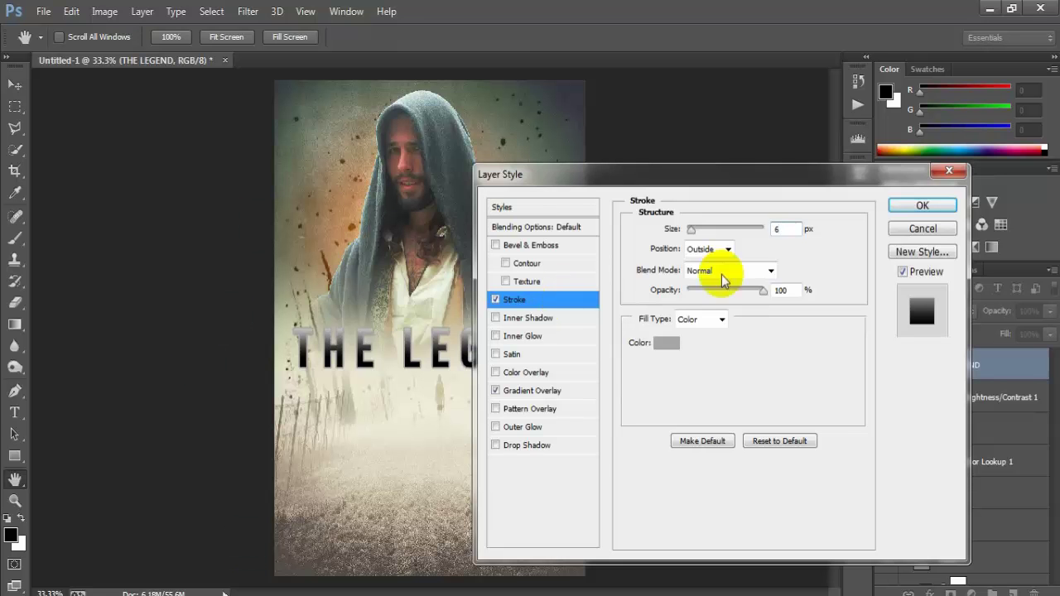
# - Shift the gradient slightly and add a Drop Shadow with distance 9, spread 1, size 18
pyautogui.click(528, 390)
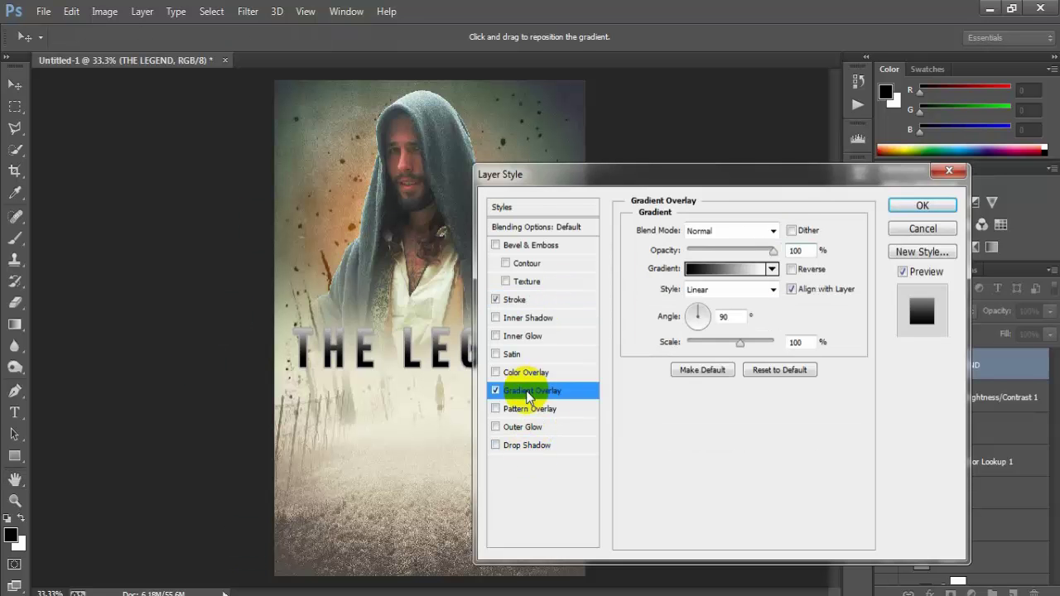
pyautogui.moveTo(363, 356); pyautogui.dragTo(367, 357)
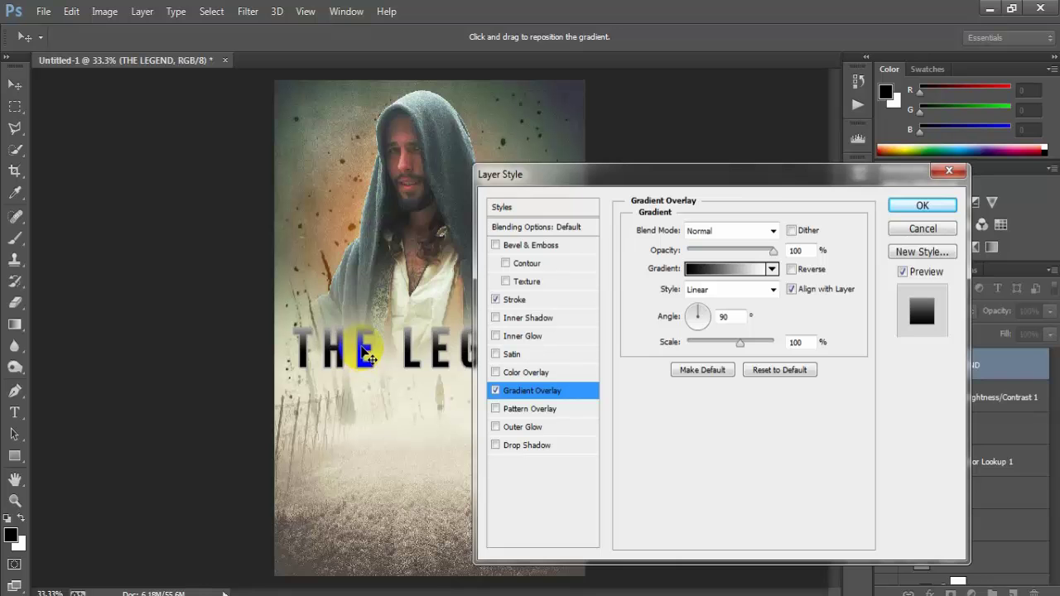
pyautogui.click(522, 446)
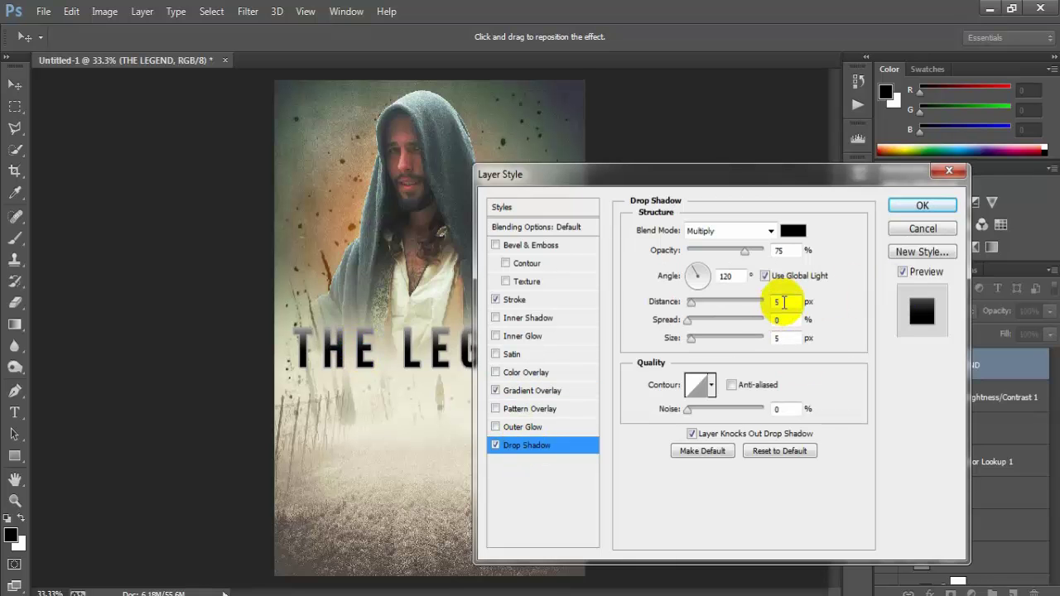
pyautogui.write('9')
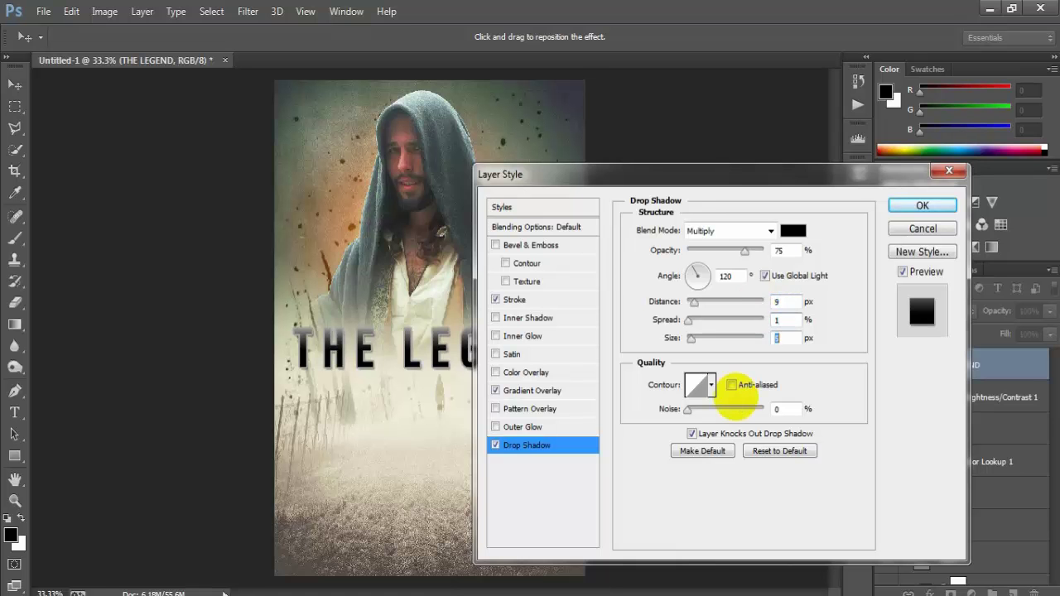
pyautogui.write('18')
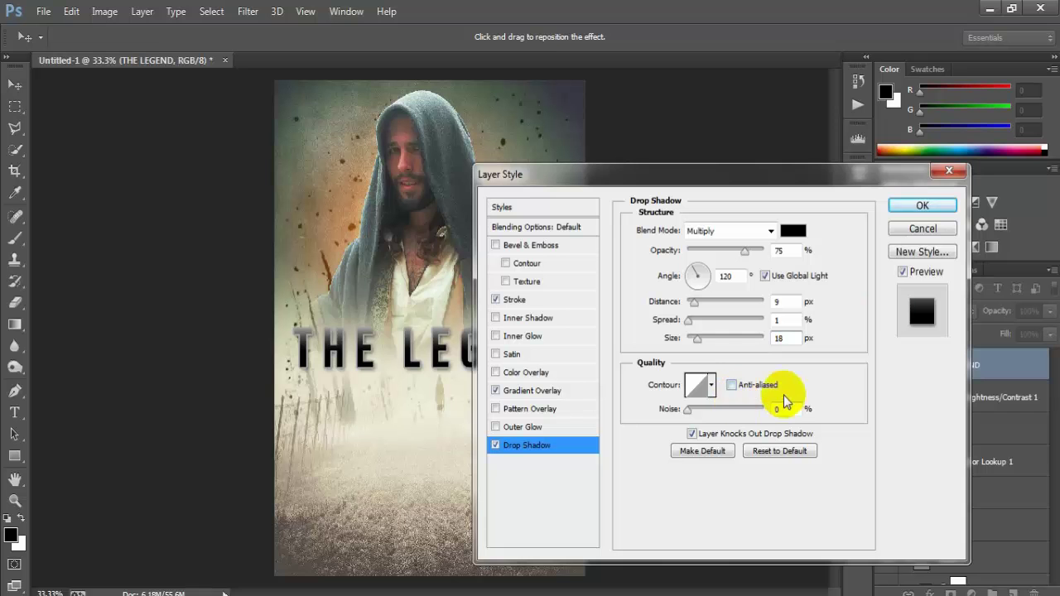
pyautogui.click(916, 206)
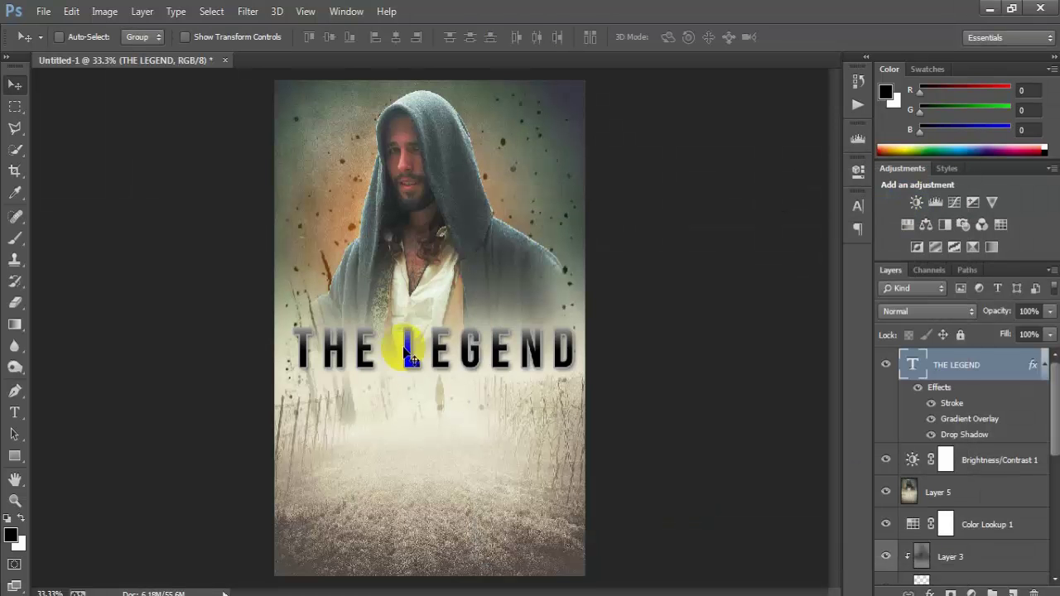
# - Collapse the title's effects list and start a new text layer below the title
pyautogui.rightClick(1041, 388)
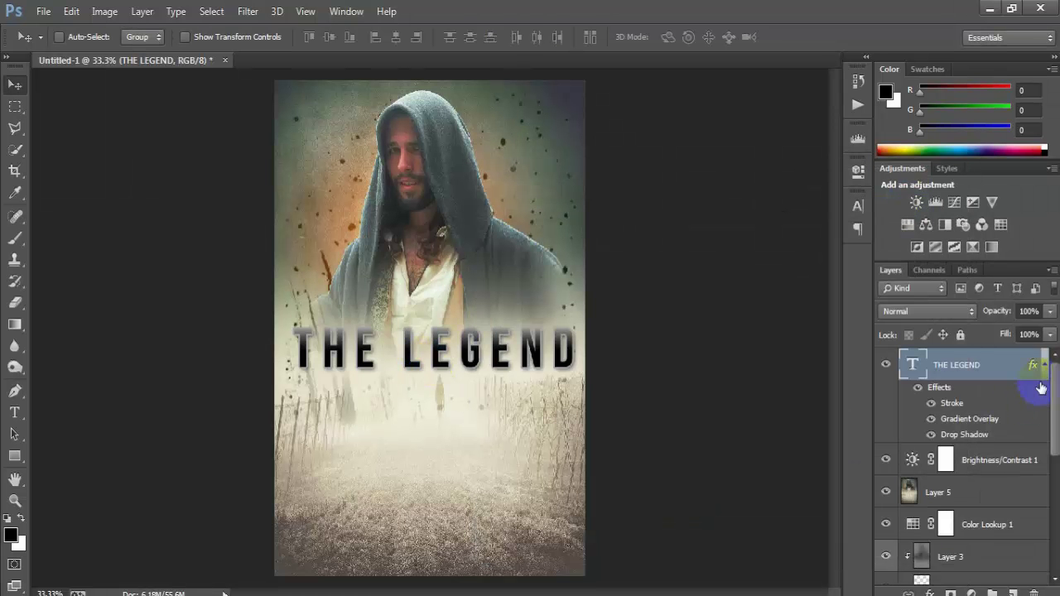
pyautogui.click(1044, 371)
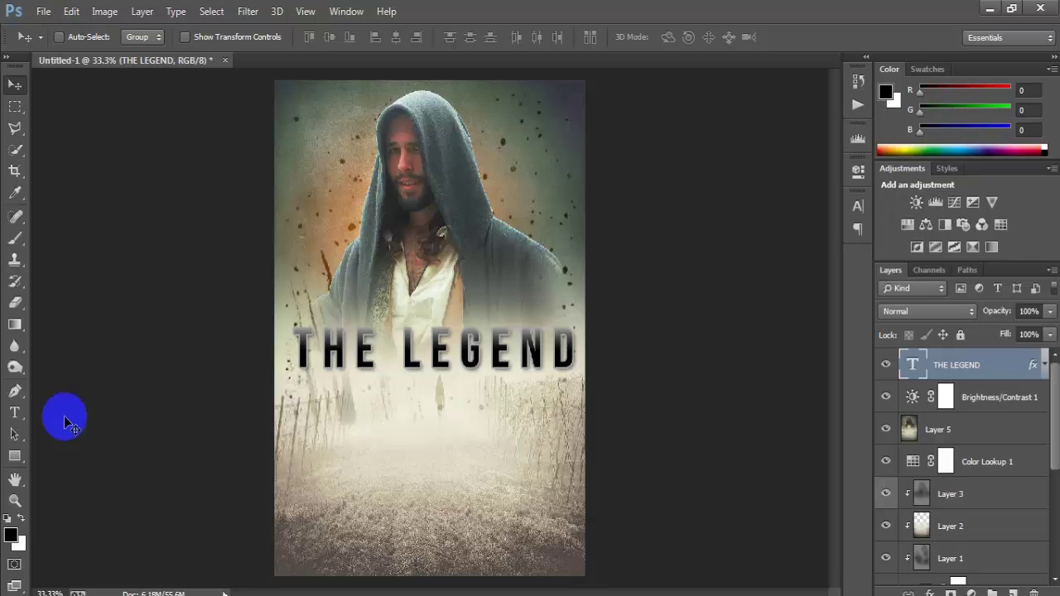
pyautogui.click(15, 412)
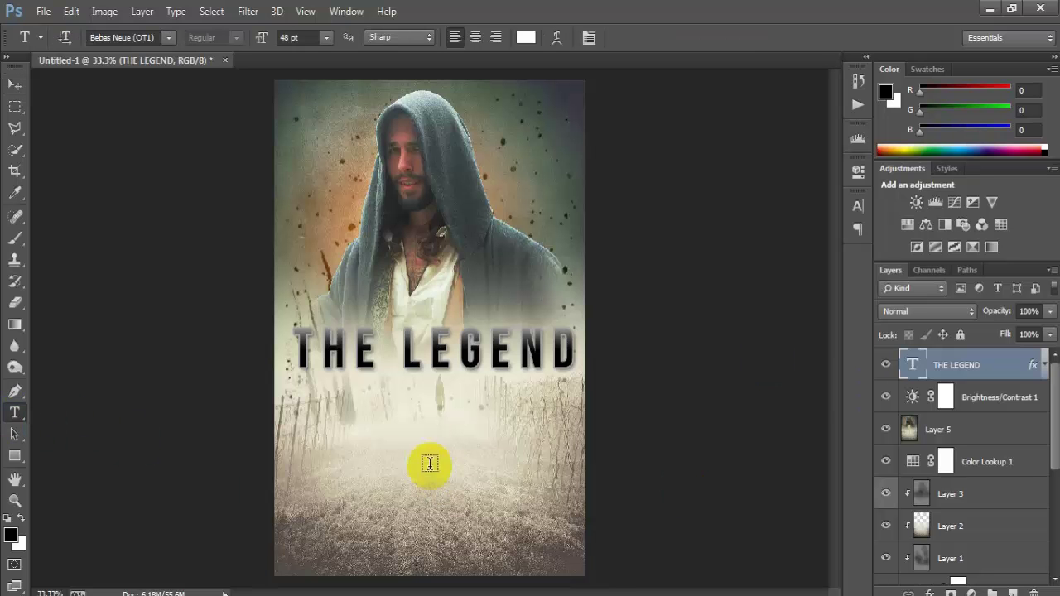
pyautogui.click(1007, 399)
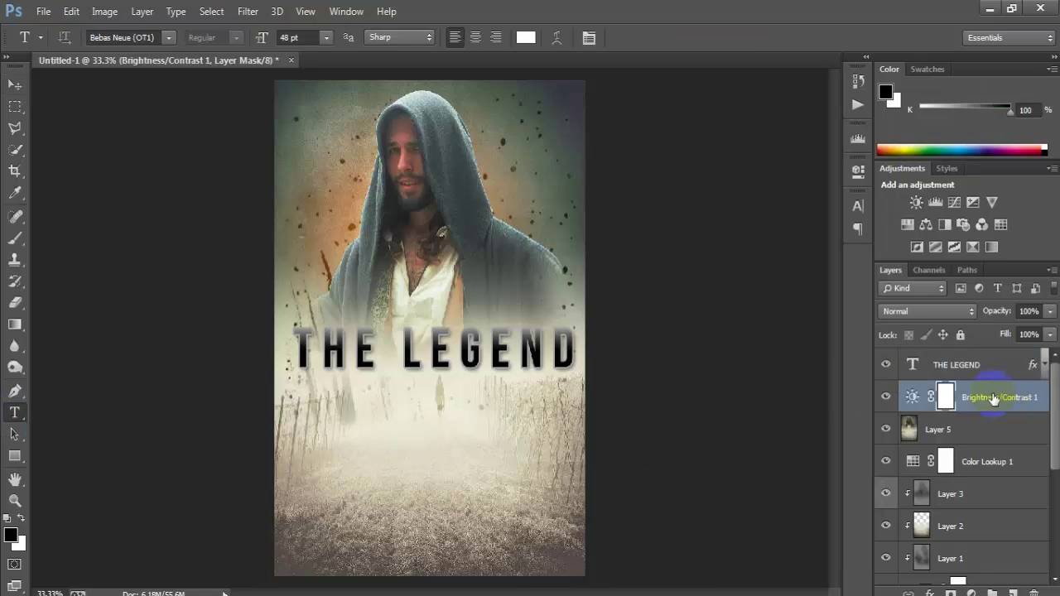
pyautogui.click(349, 454)
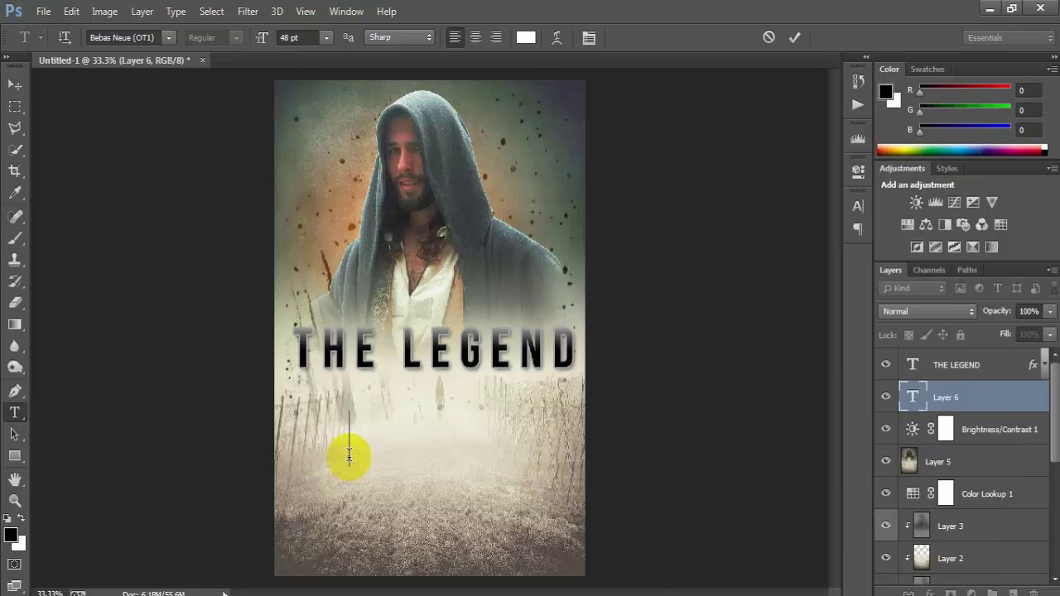
pyautogui.moveTo(349, 454); pyautogui.dragTo(348, 457)
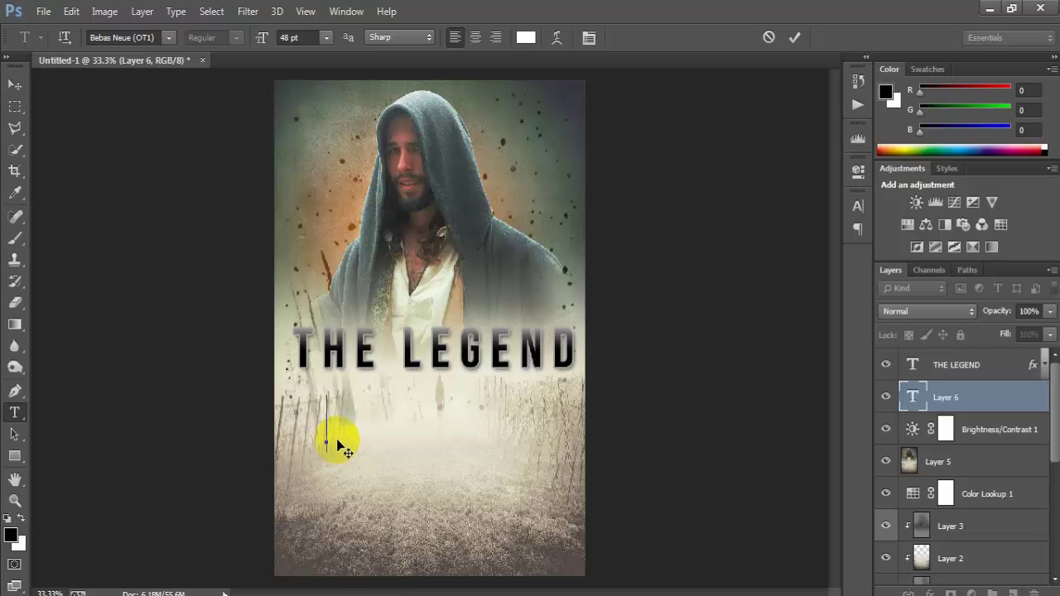
# - Type the white credit 'A FILM BY' followed by the director's name, and commit it
pyautogui.write('A FIL')
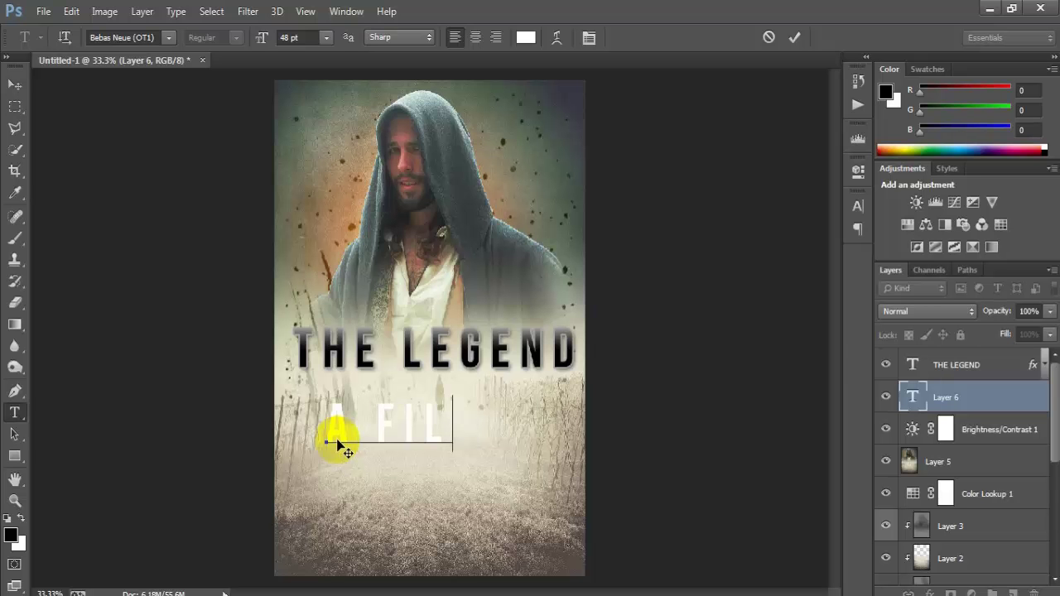
pyautogui.write('M ')
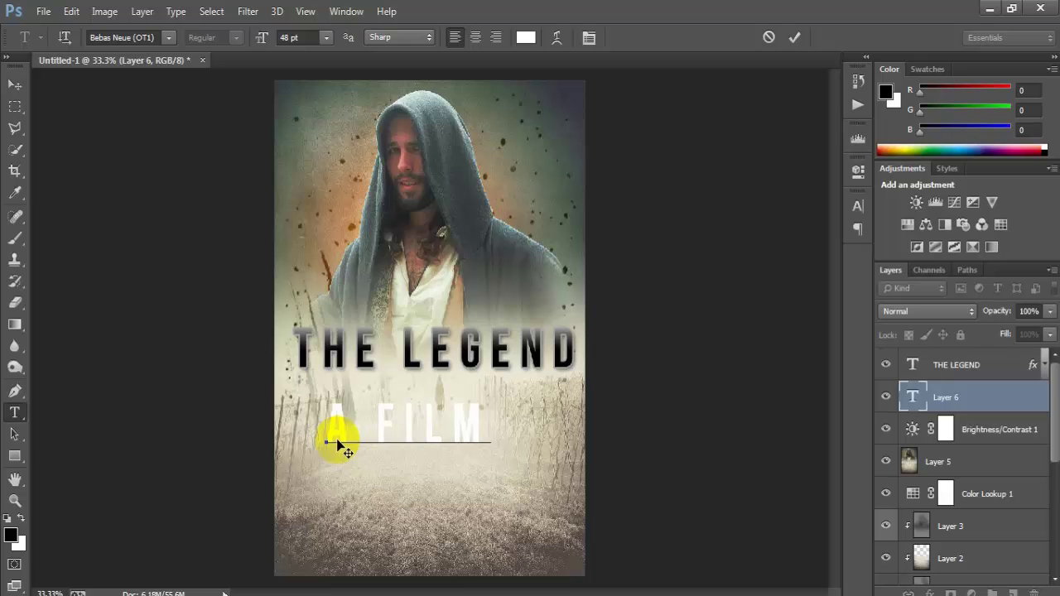
pyautogui.write('BY')
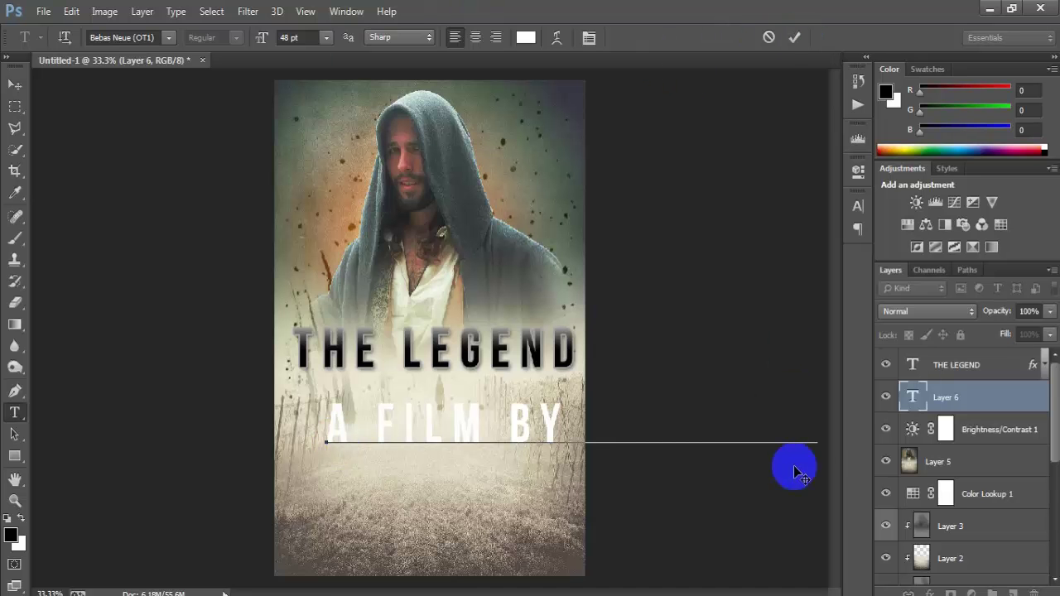
pyautogui.moveTo(816, 439); pyautogui.dragTo(339, 439)
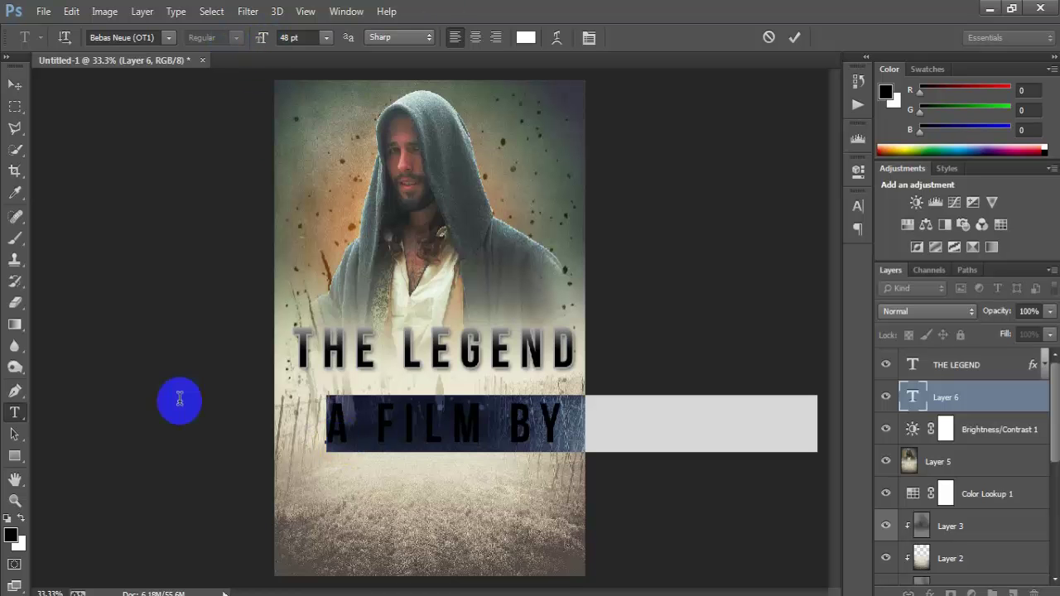
pyautogui.click(794, 37)
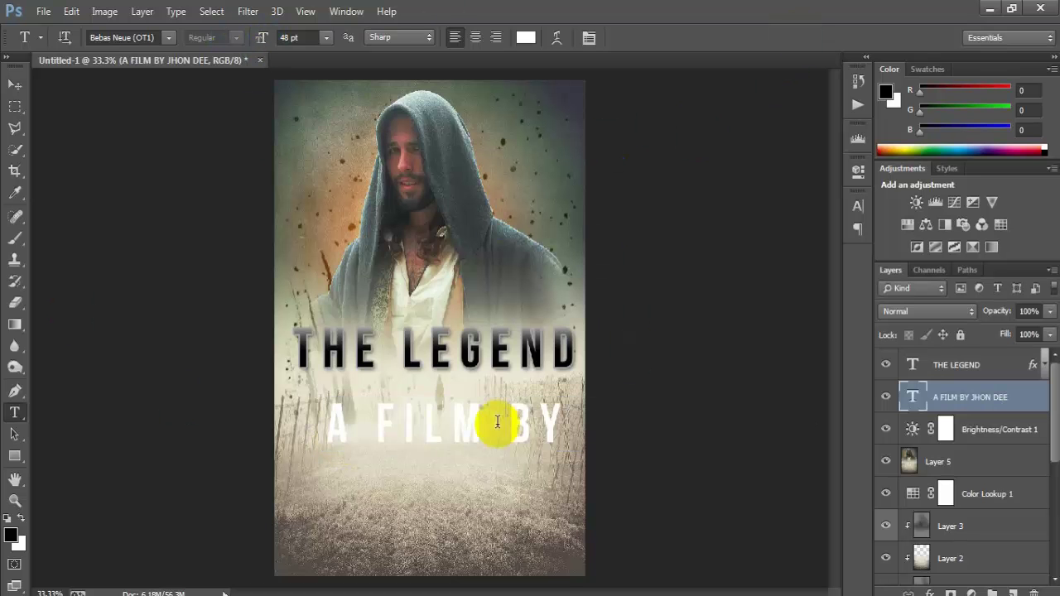
pyautogui.click(15, 84)
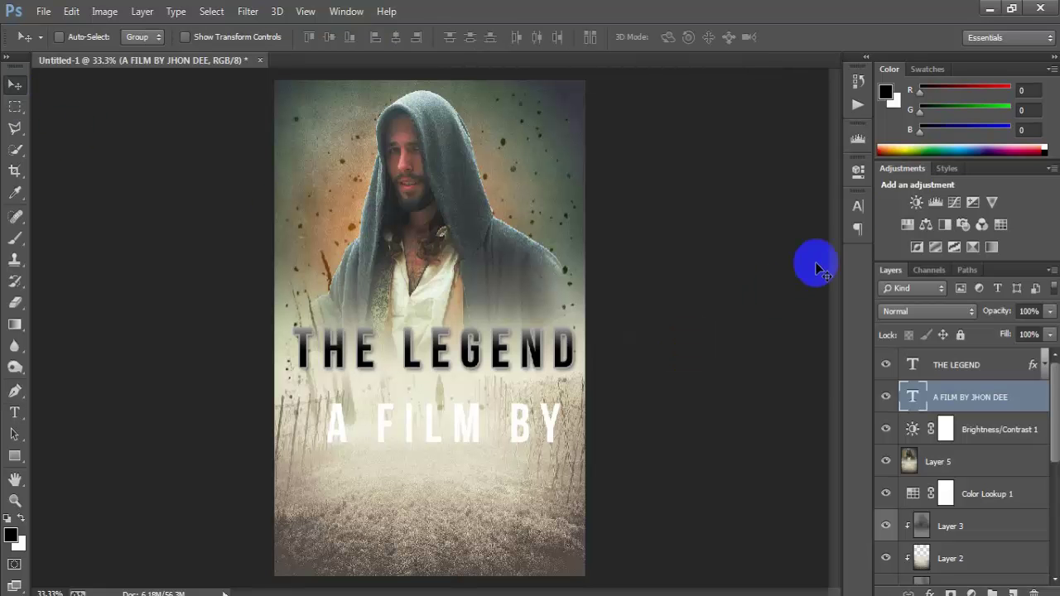
# - Set the credit to 24 pt size, 13.01 pt leading and 80 tracking
pyautogui.click(857, 205)
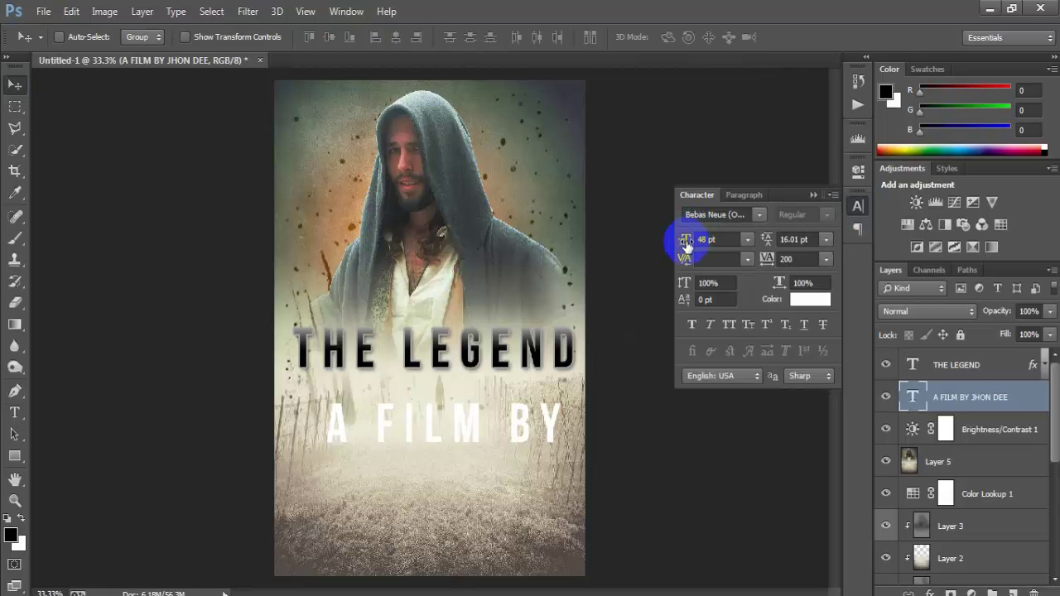
pyautogui.moveTo(686, 246); pyautogui.dragTo(670, 240)
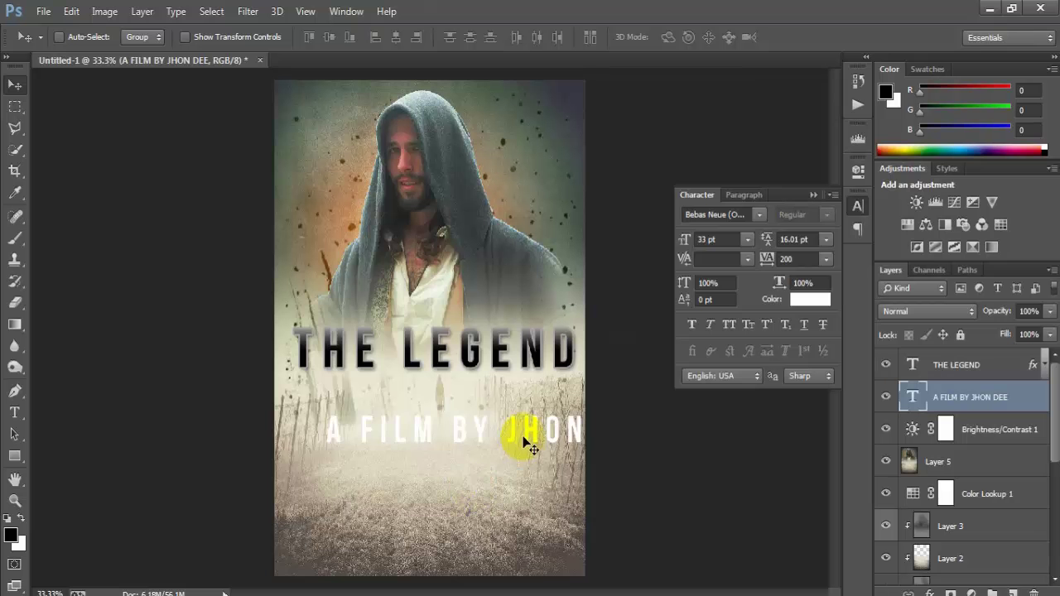
pyautogui.moveTo(524, 445); pyautogui.dragTo(492, 478)
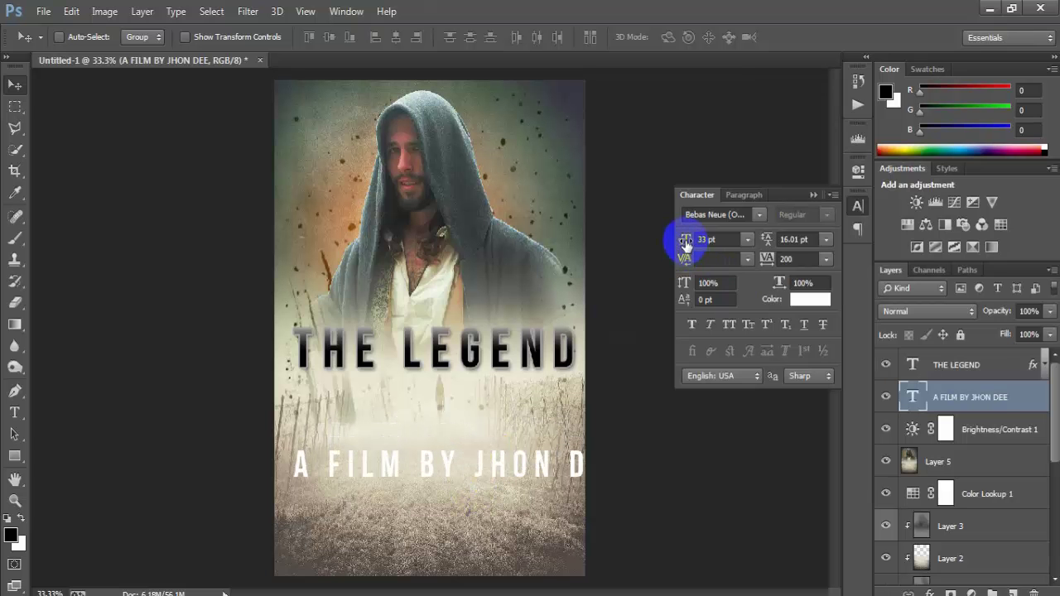
pyautogui.moveTo(686, 246); pyautogui.dragTo(674, 242)
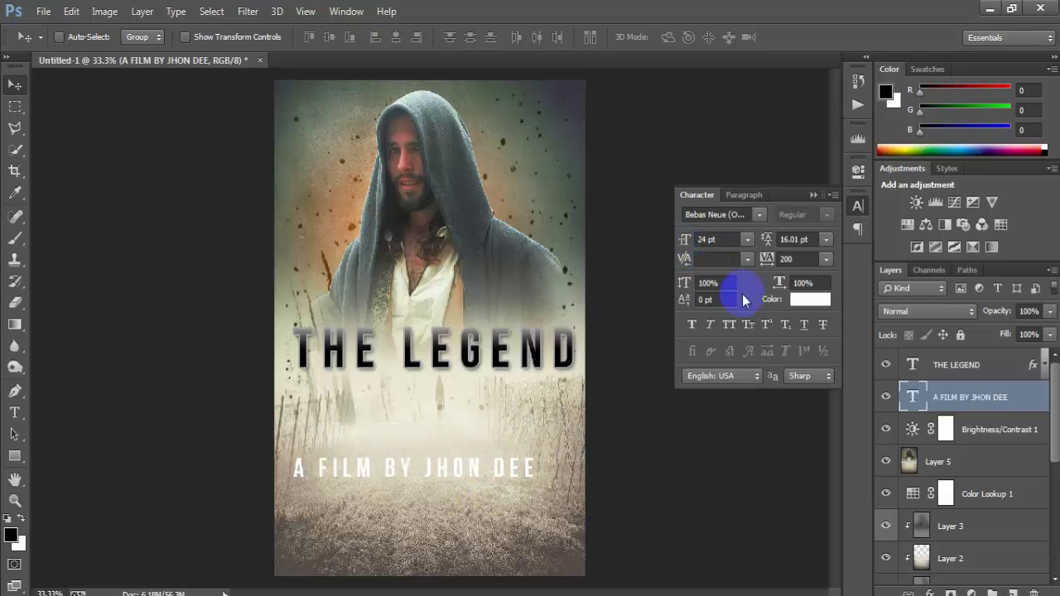
pyautogui.moveTo(767, 240); pyautogui.dragTo(752, 239)
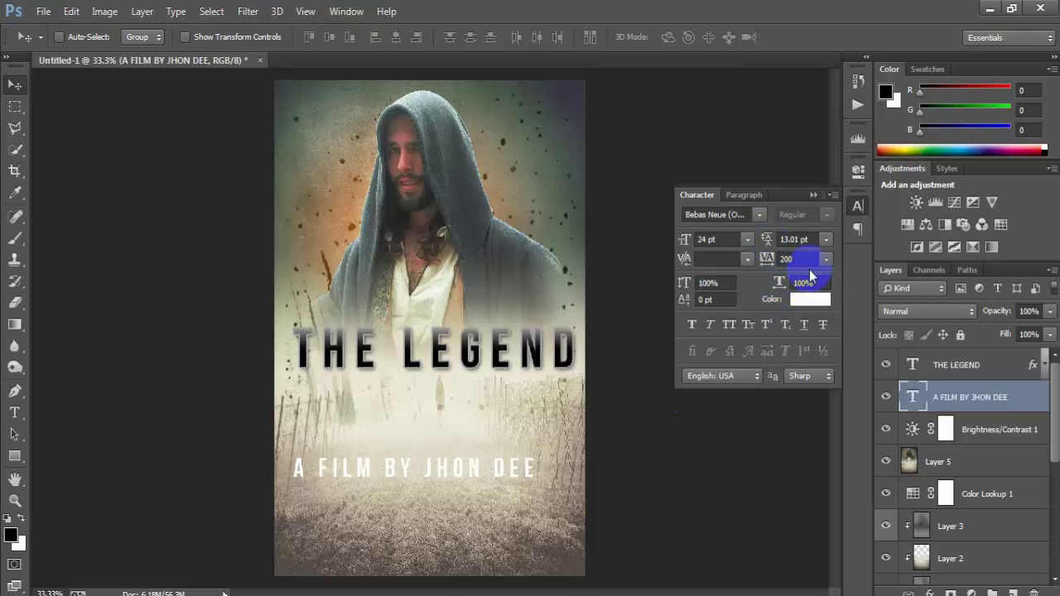
pyautogui.moveTo(767, 265); pyautogui.dragTo(753, 264)
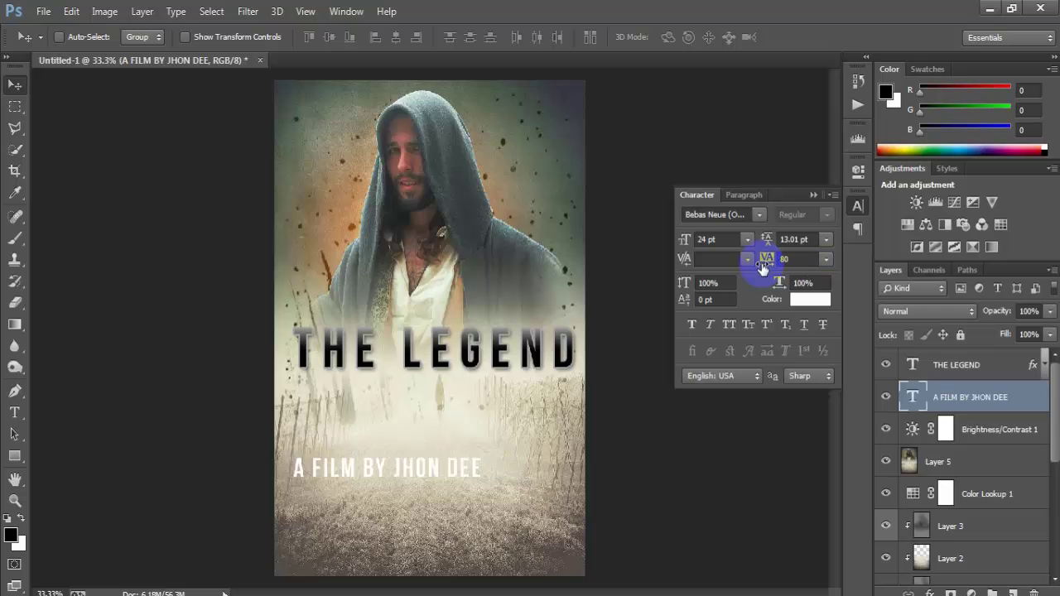
pyautogui.moveTo(451, 474); pyautogui.dragTo(485, 479)
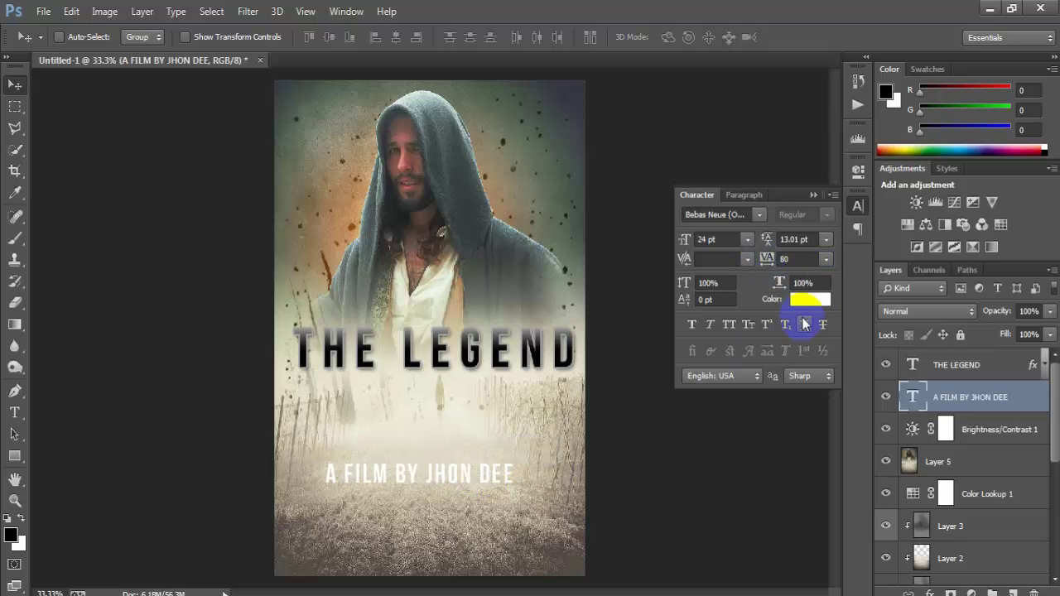
# - Colour the credit tan (a9956f) sampled from the poster and centre it under the title
pyautogui.click(809, 299)
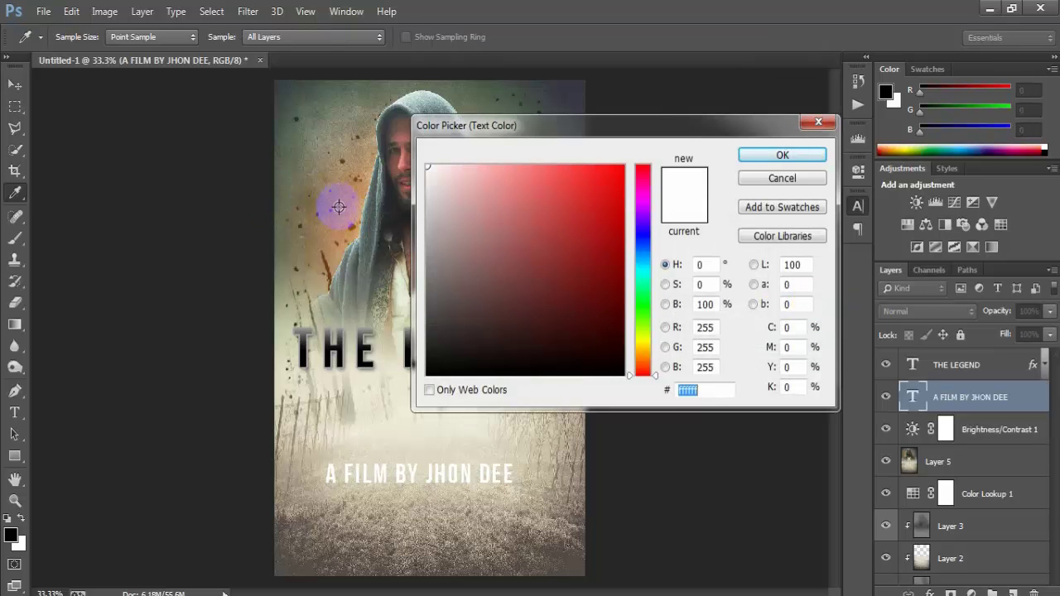
pyautogui.click(339, 208)
pyautogui.moveTo(339, 218); pyautogui.dragTo(322, 274)
pyautogui.click(781, 154)
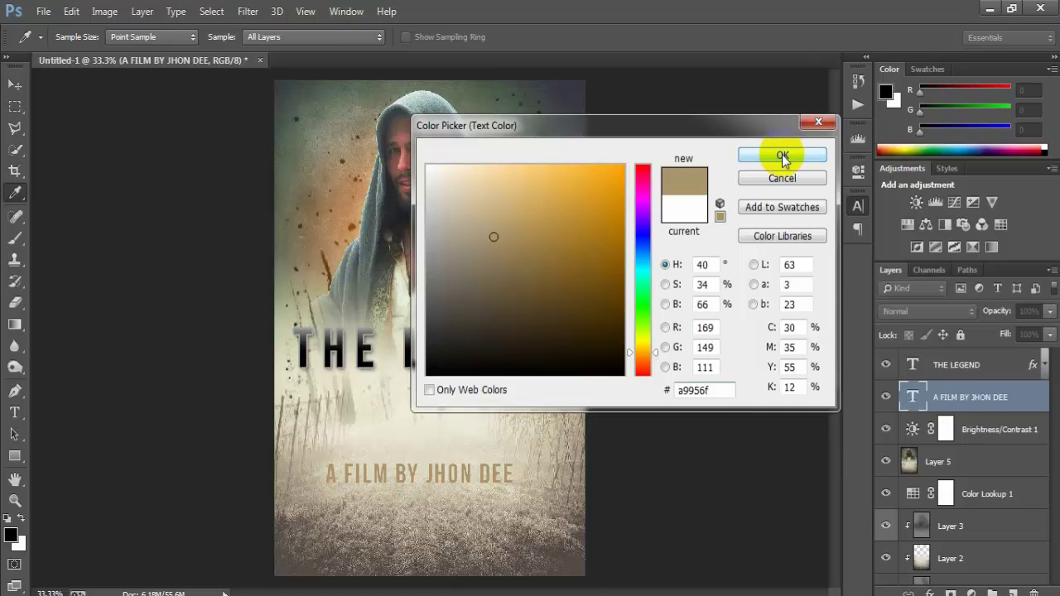
pyautogui.press('v')
pyautogui.moveTo(454, 474); pyautogui.dragTo(462, 478)
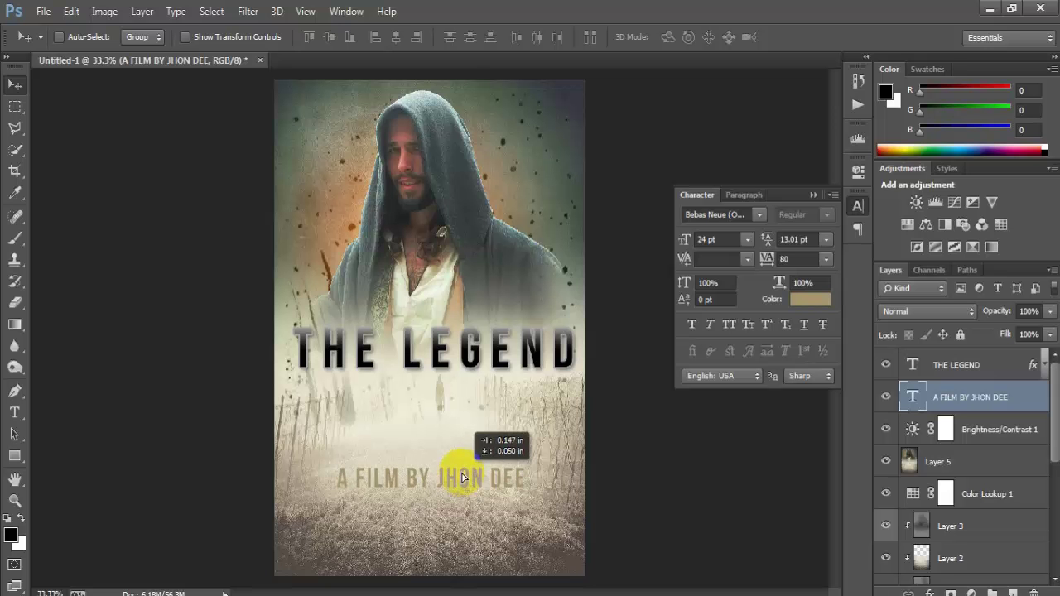
# - Add a Gradient Fill layer using the Violet, Orange preset over the poster
pyautogui.click(813, 195)
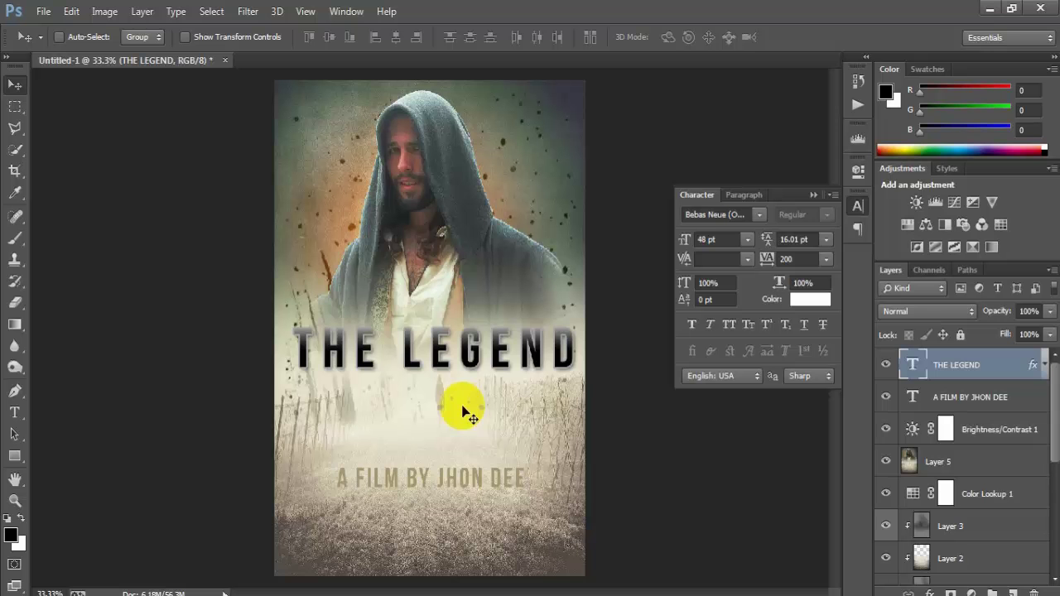
pyautogui.click(972, 593)
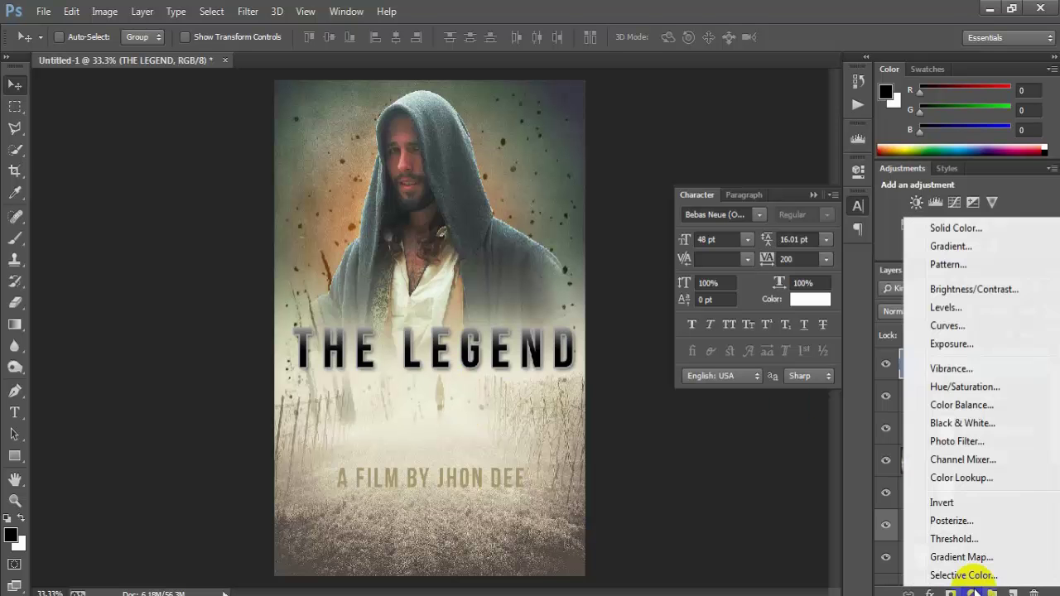
pyautogui.click(1021, 249)
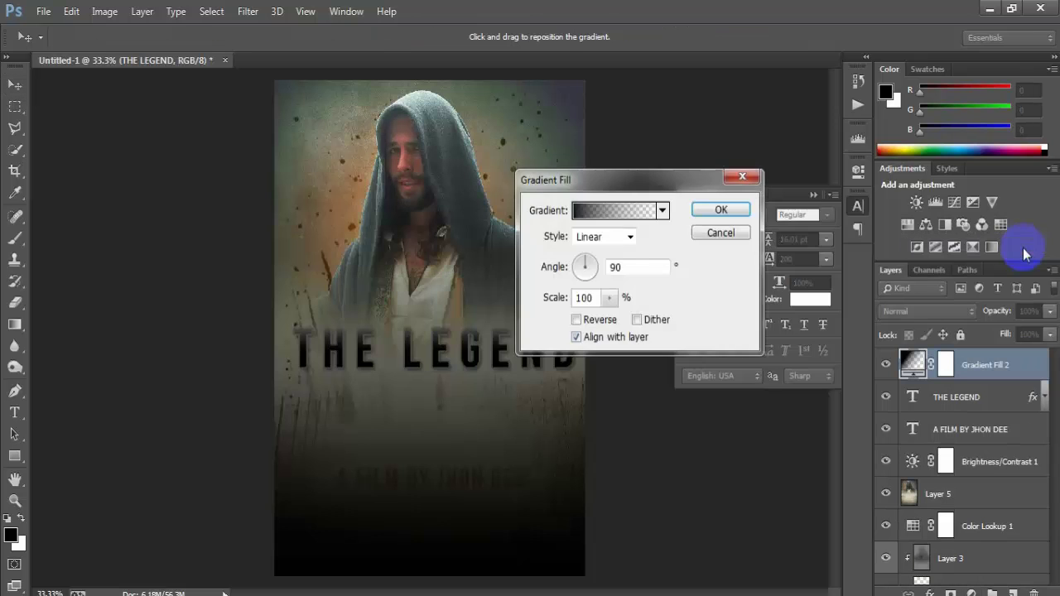
pyautogui.click(640, 211)
pyautogui.click(632, 137)
pyautogui.click(789, 111)
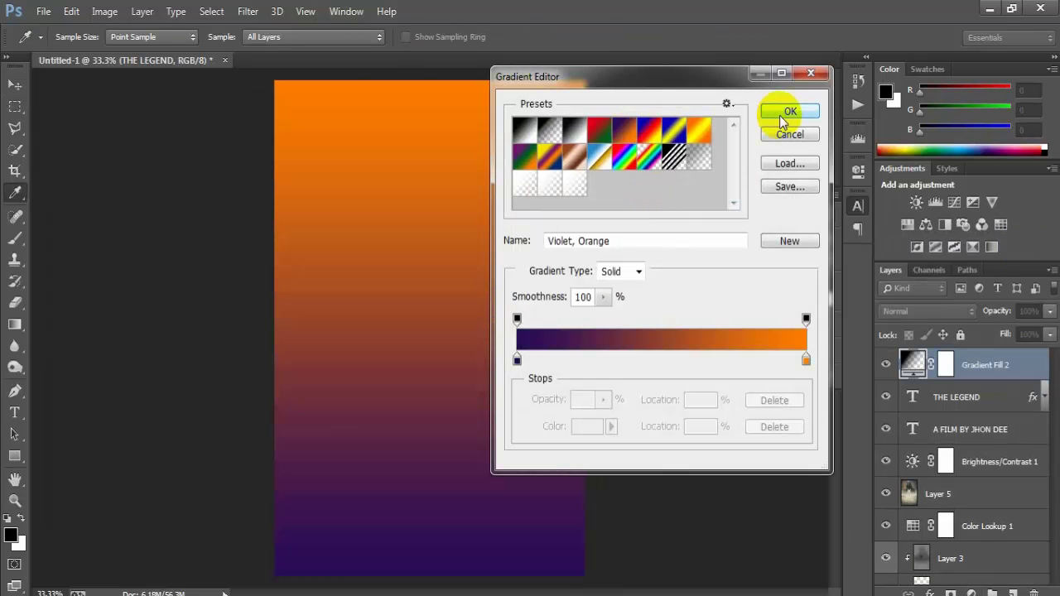
pyautogui.click(720, 210)
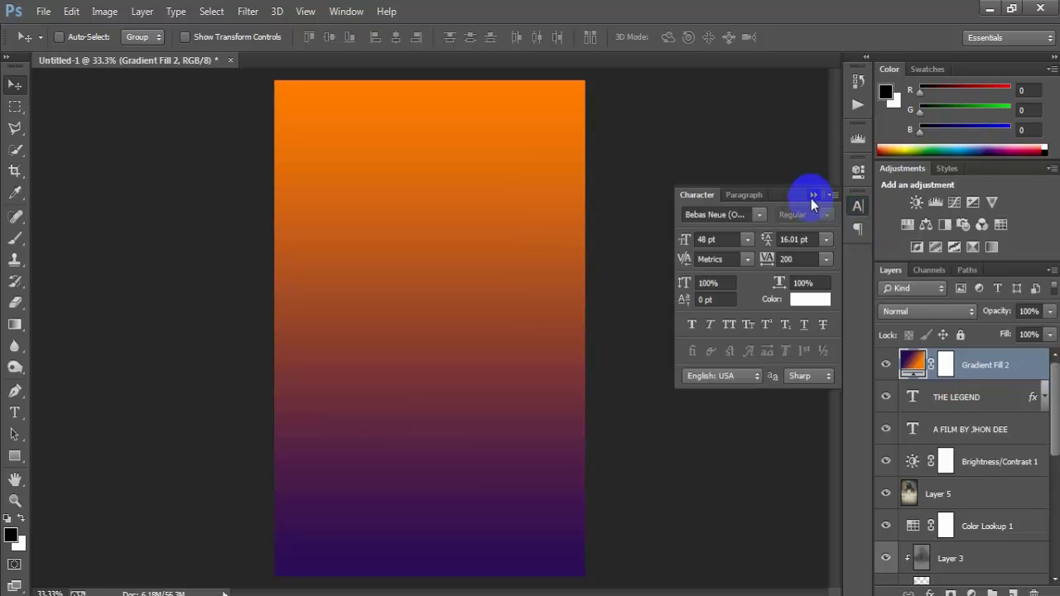
# - Blend the gradient layer in Soft Light at 20% opacity and toggle it to compare
pyautogui.click(814, 195)
pyautogui.click(927, 312)
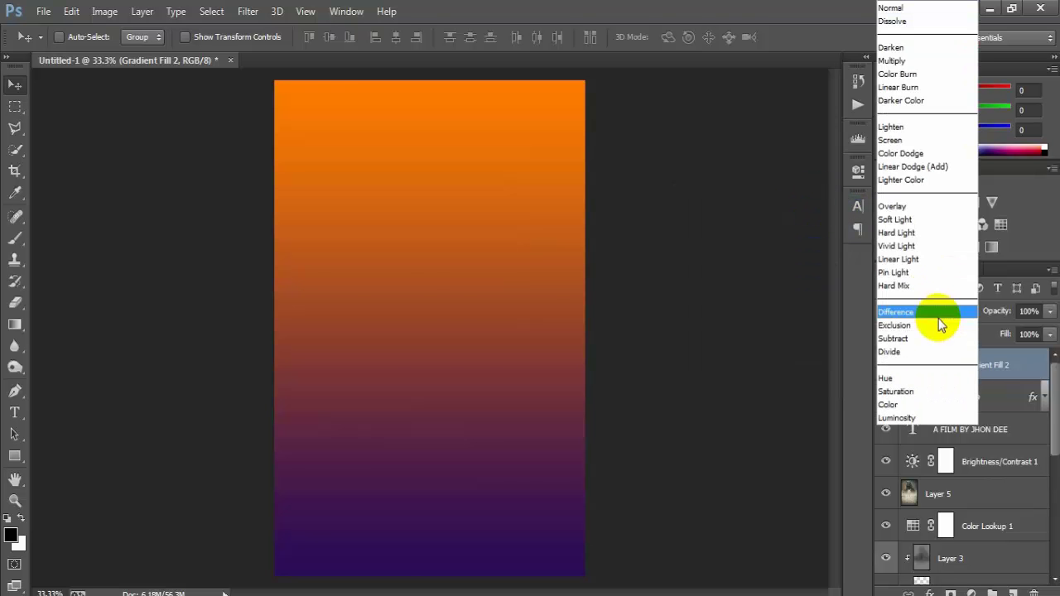
pyautogui.click(907, 219)
pyautogui.click(1049, 313)
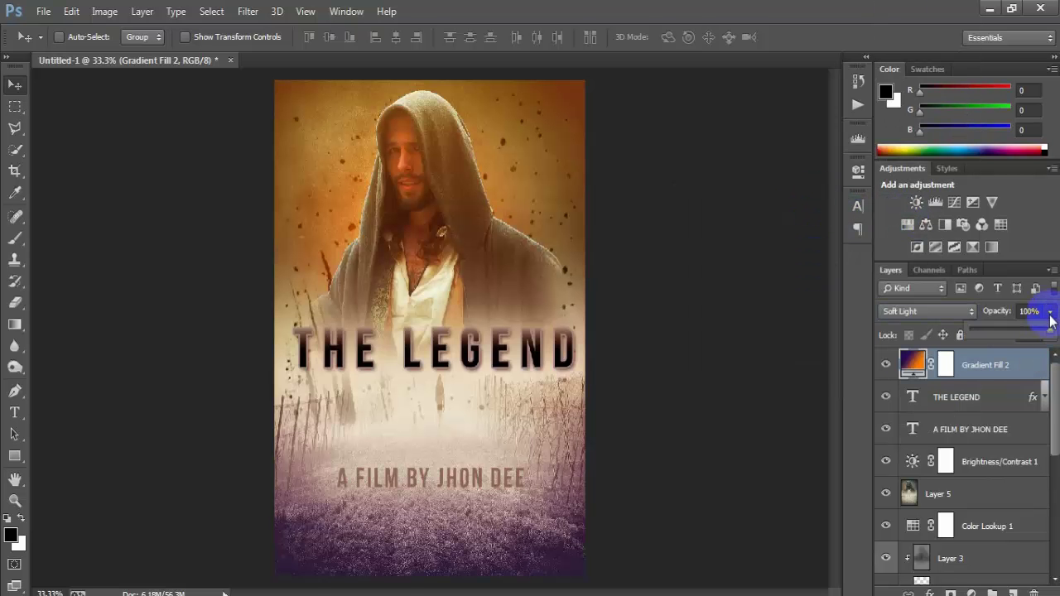
pyautogui.moveTo(1043, 333); pyautogui.dragTo(1027, 332)
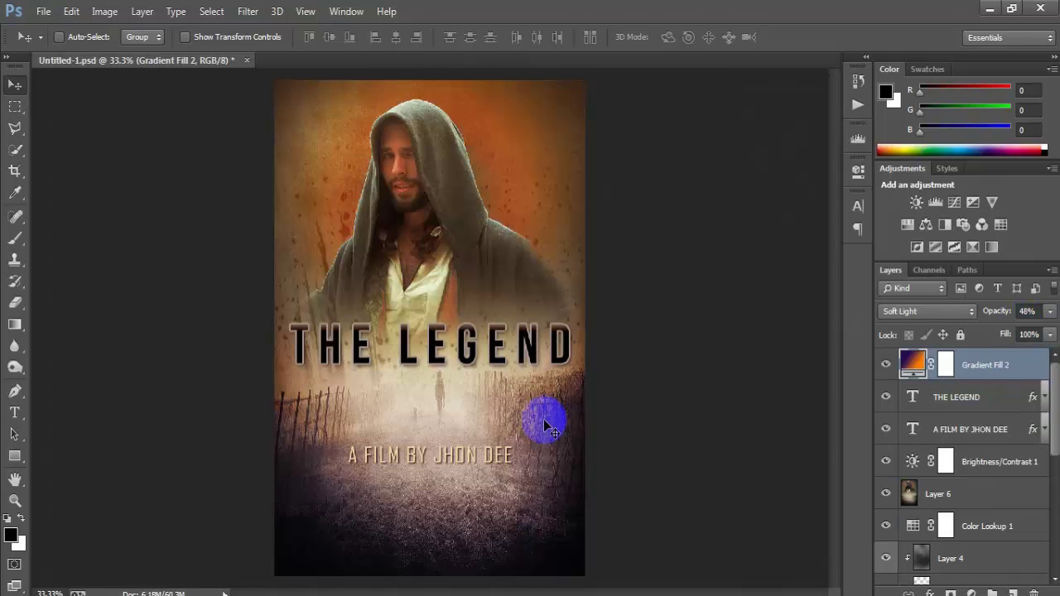
pyautogui.click(1048, 315)
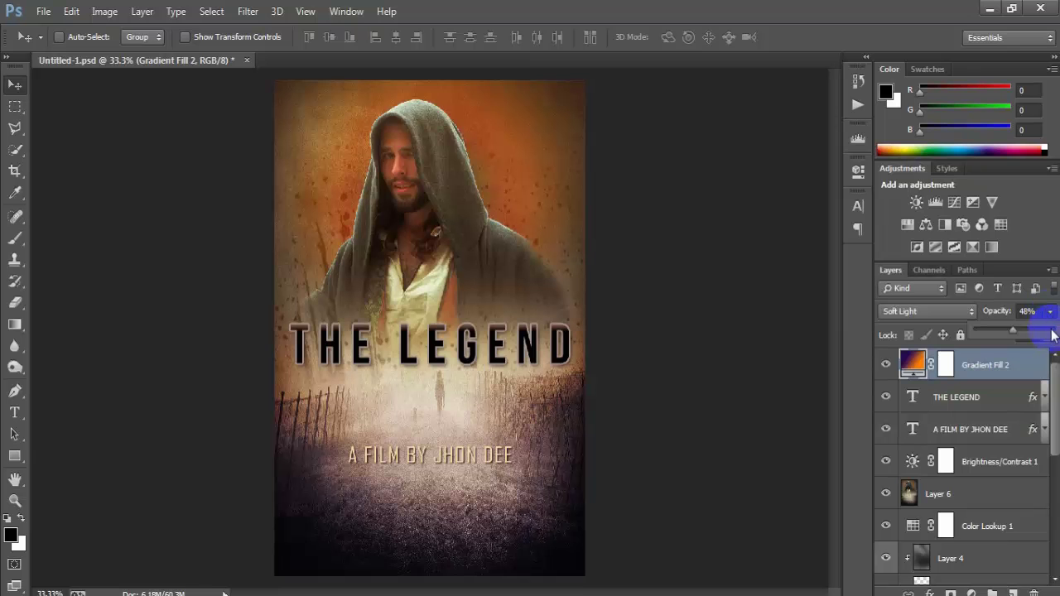
pyautogui.moveTo(995, 329); pyautogui.dragTo(990, 330)
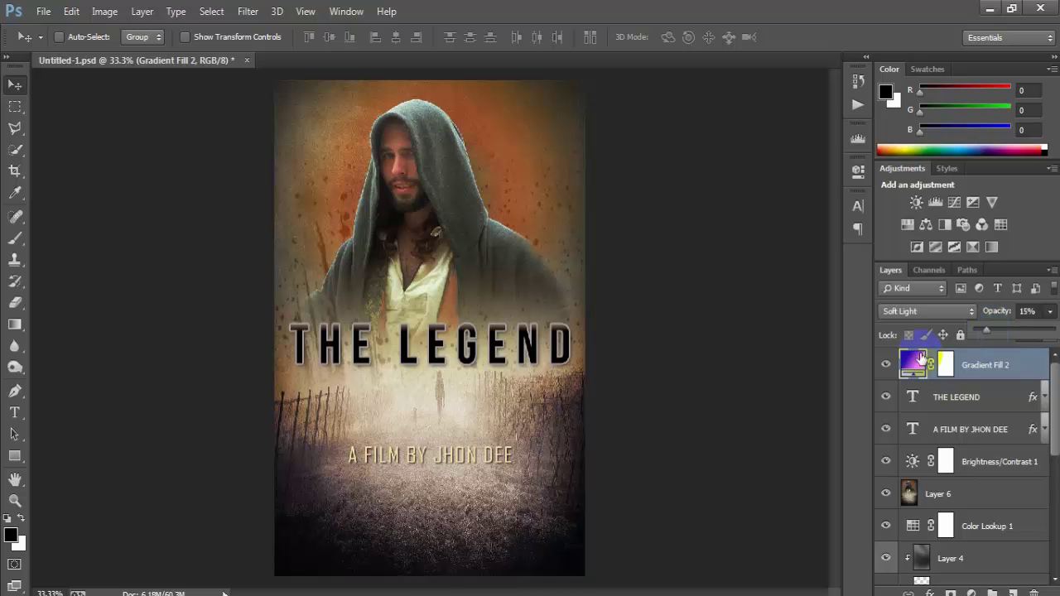
pyautogui.click(887, 368)
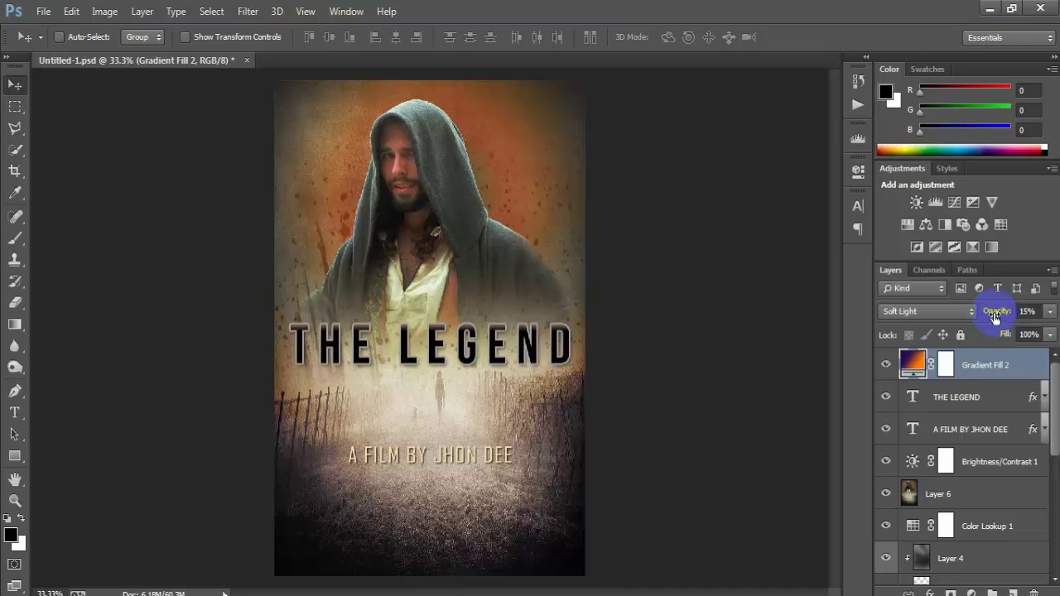
pyautogui.click(887, 365)
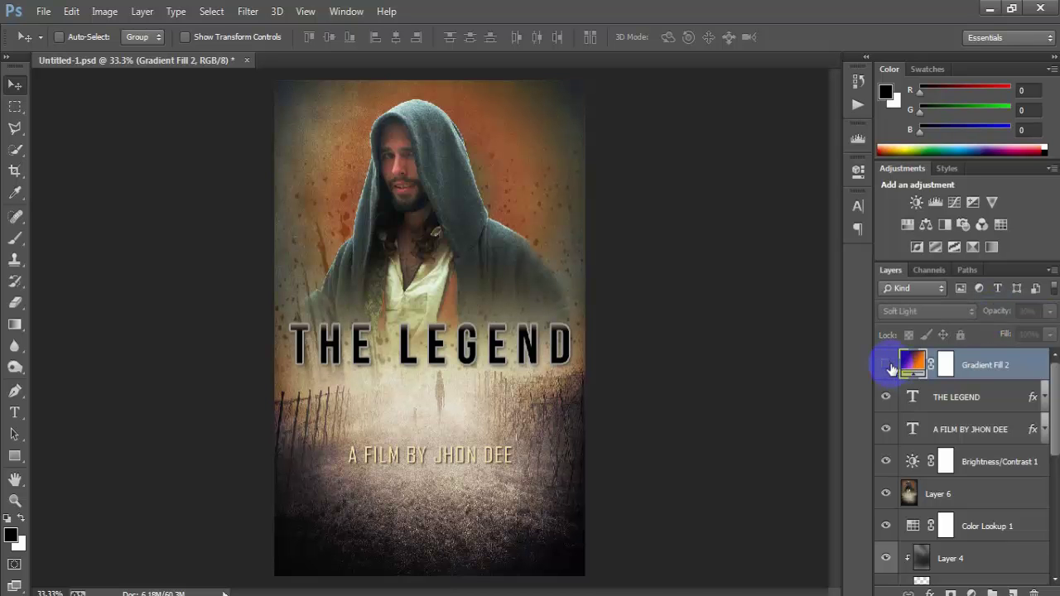
pyautogui.click(887, 365)
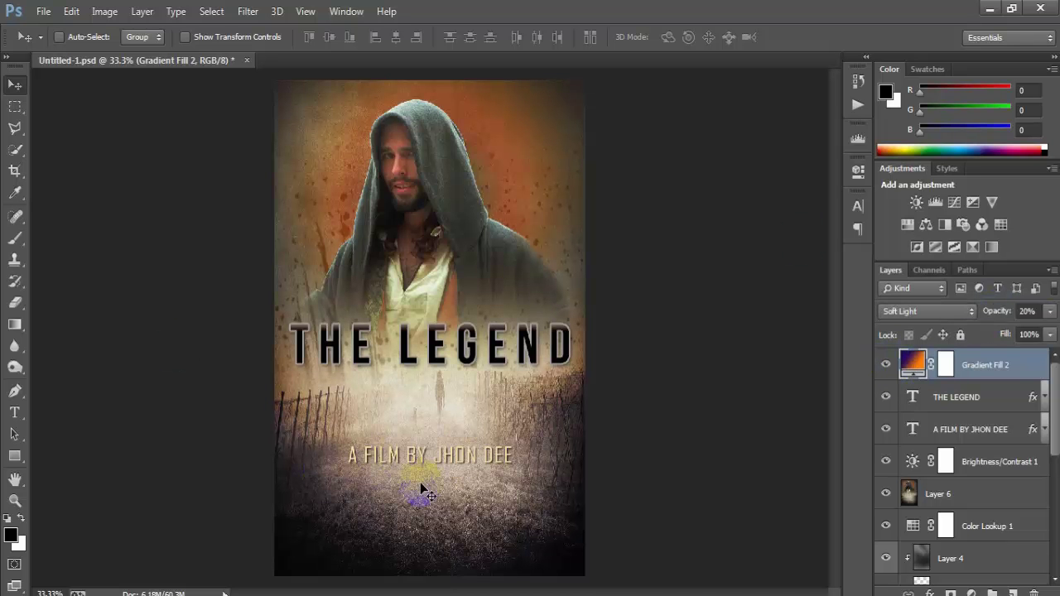